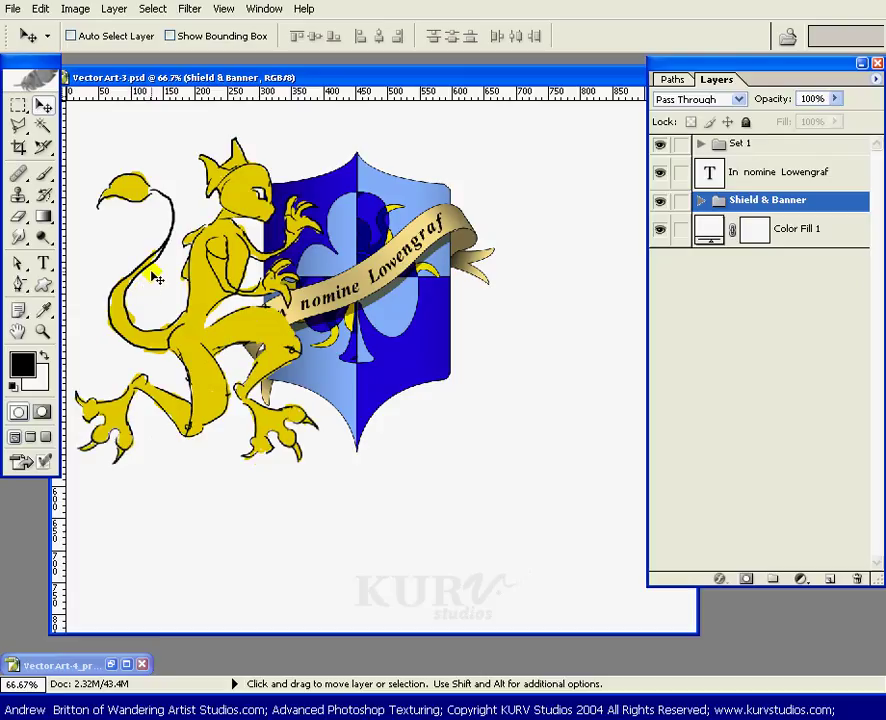
Hide the text layer and the Shield & Banner group, and set the Set 1 group's opacity to 23%
left_click(660, 173)
left_click(660, 201)
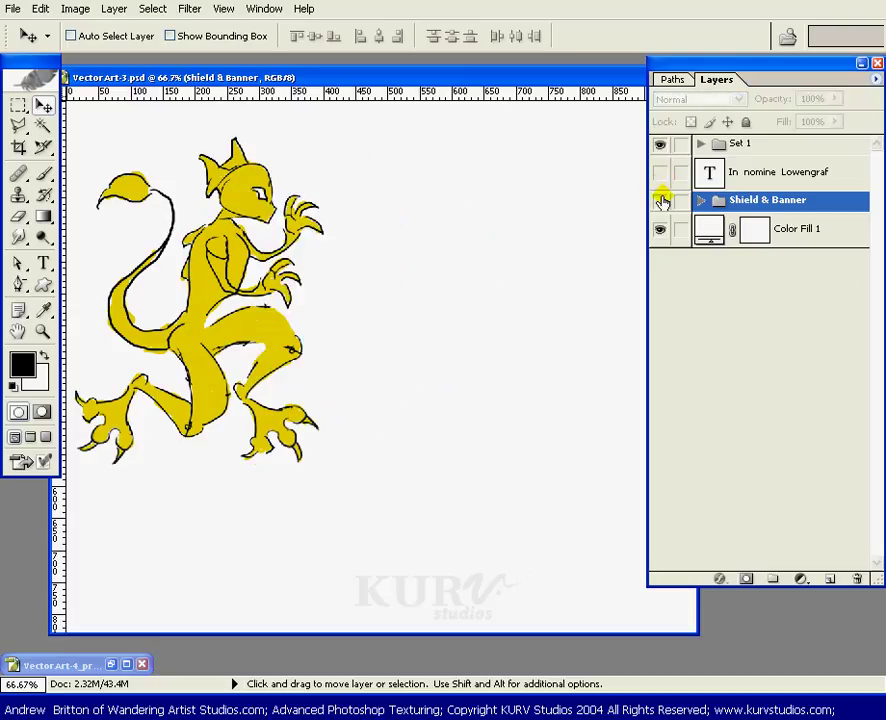
left_click(745, 148)
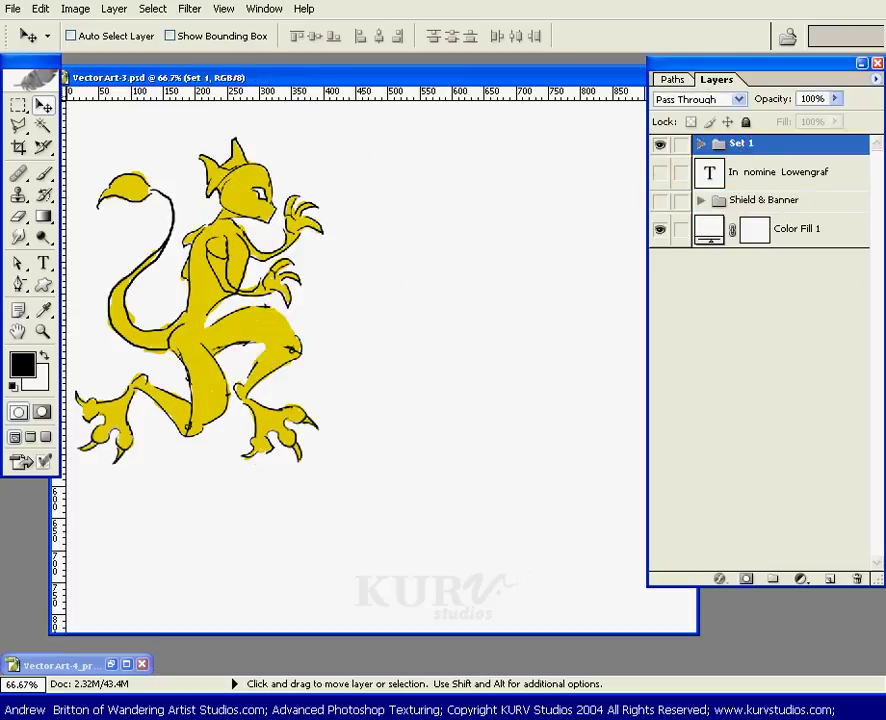
left_click_drag(836, 98, 765, 122)
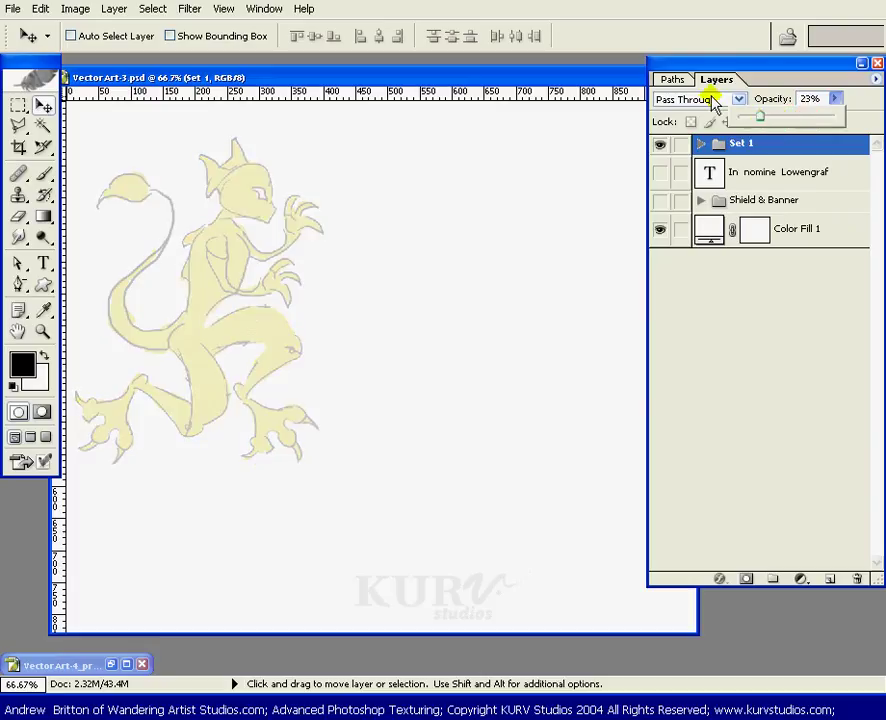
key("Return")
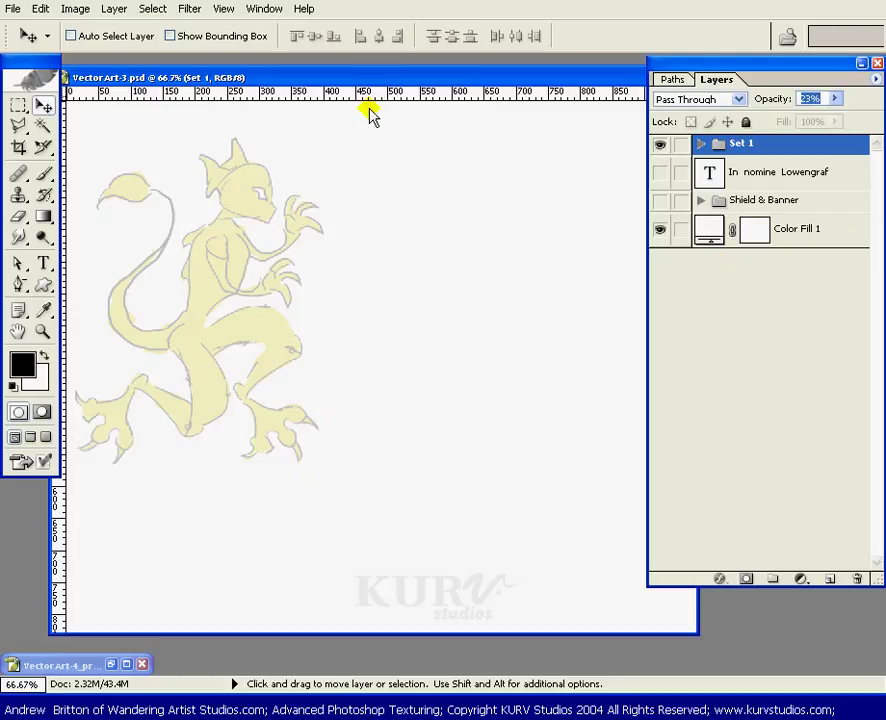
left_click_drag(368, 77, 372, 80)
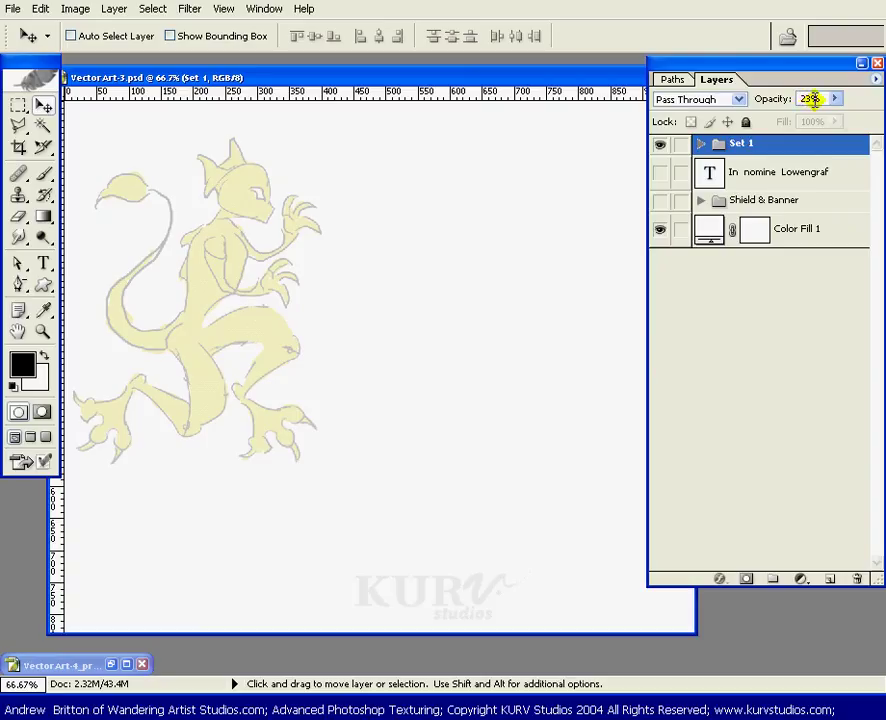
left_click_drag(538, 91, 524, 75)
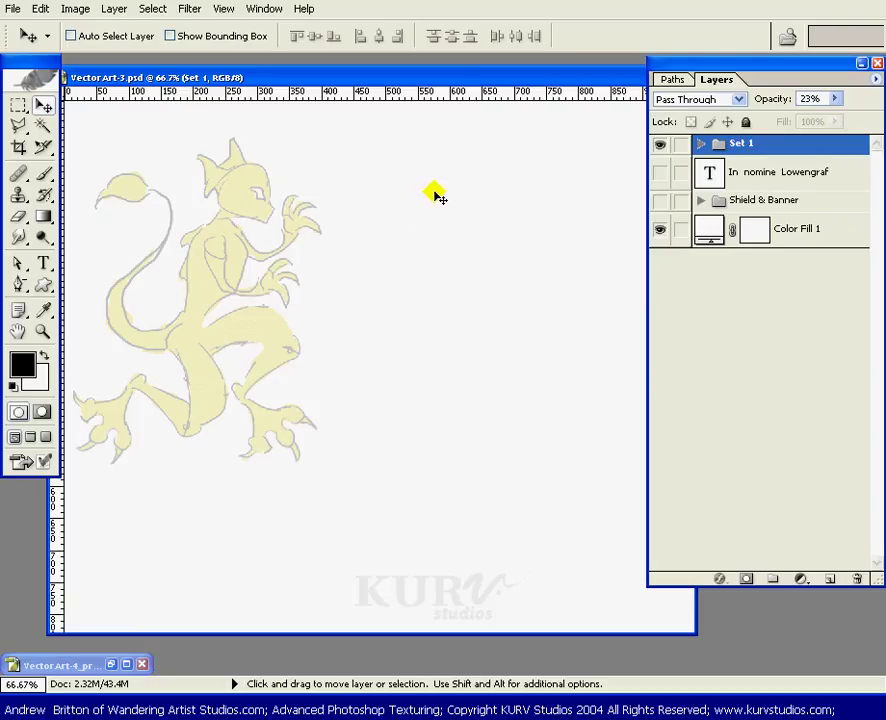
left_click(437, 81)
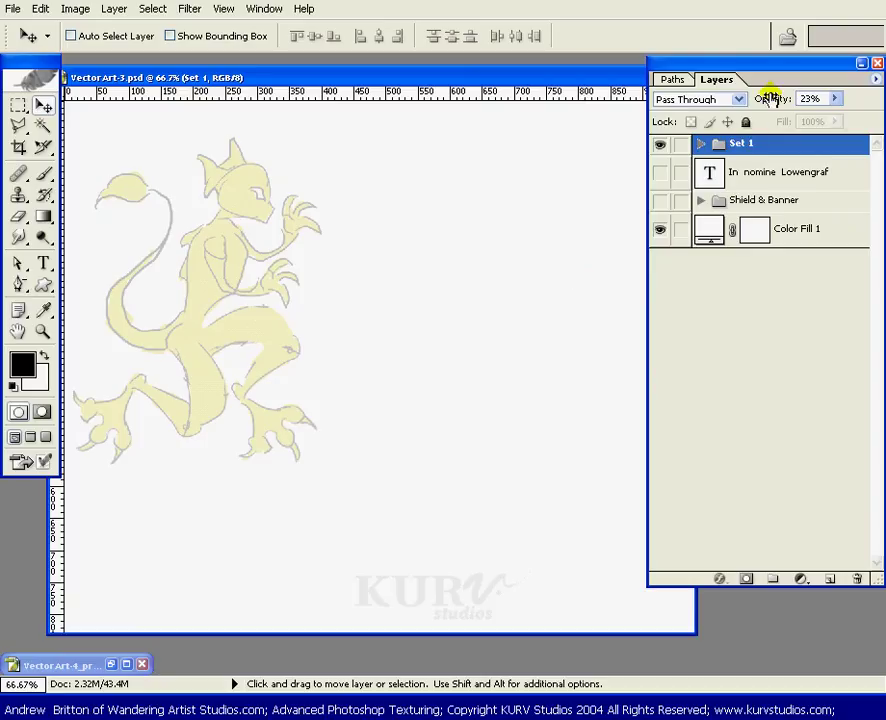
Switch to the Pen tool and bring the creature's head and ears into close view for tracing
key("z")
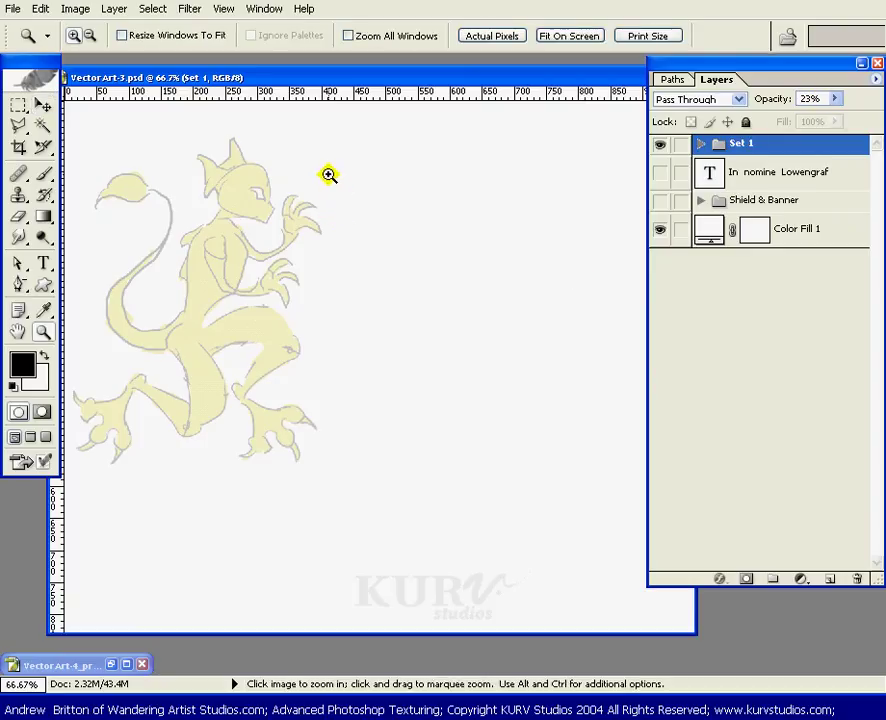
left_click_drag(352, 133, 67, 475)
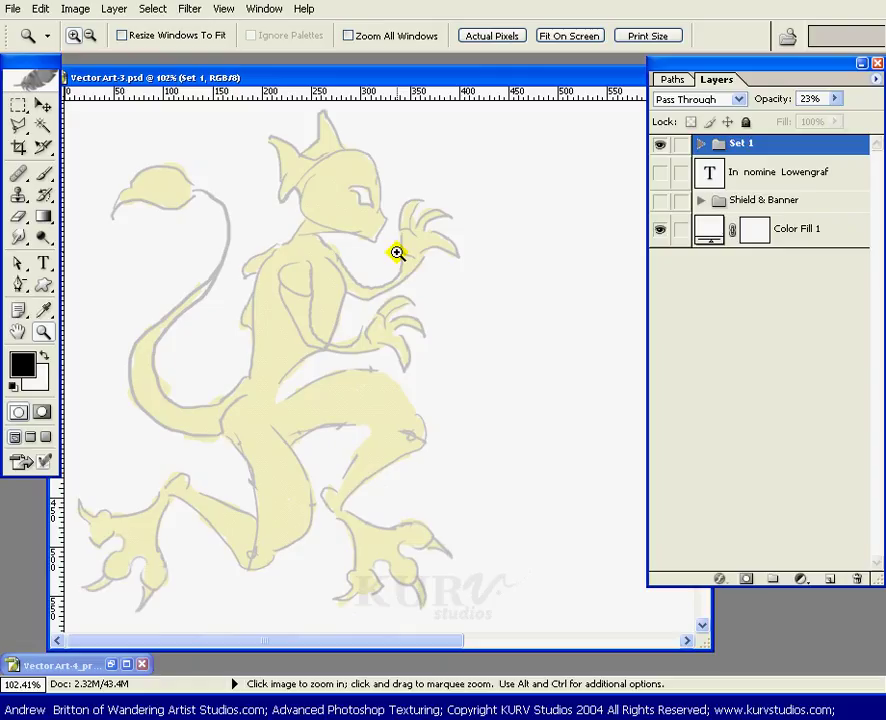
key("p")
left_click(18, 284)
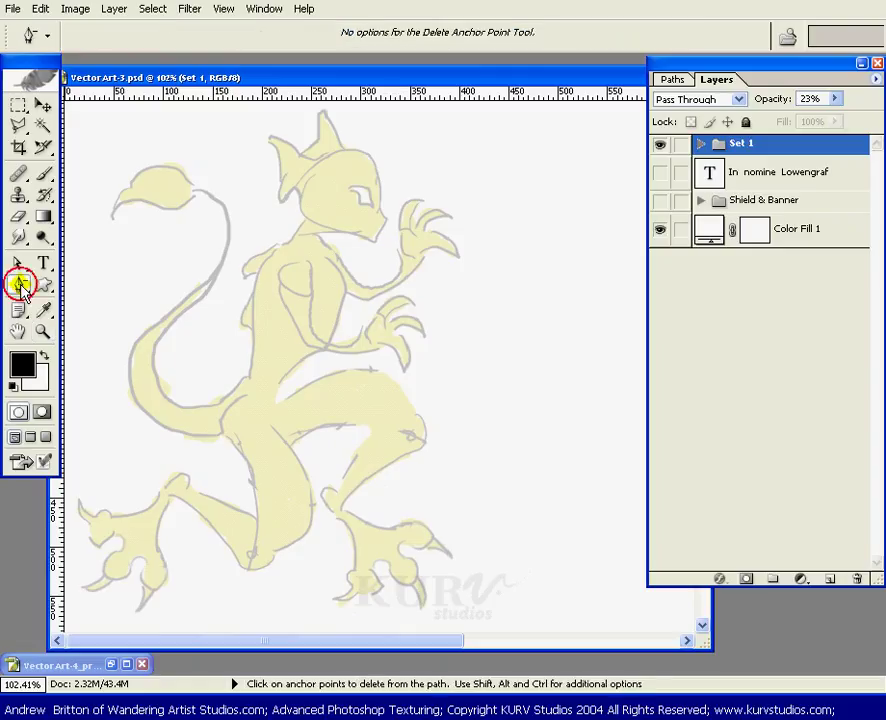
left_click(64, 284)
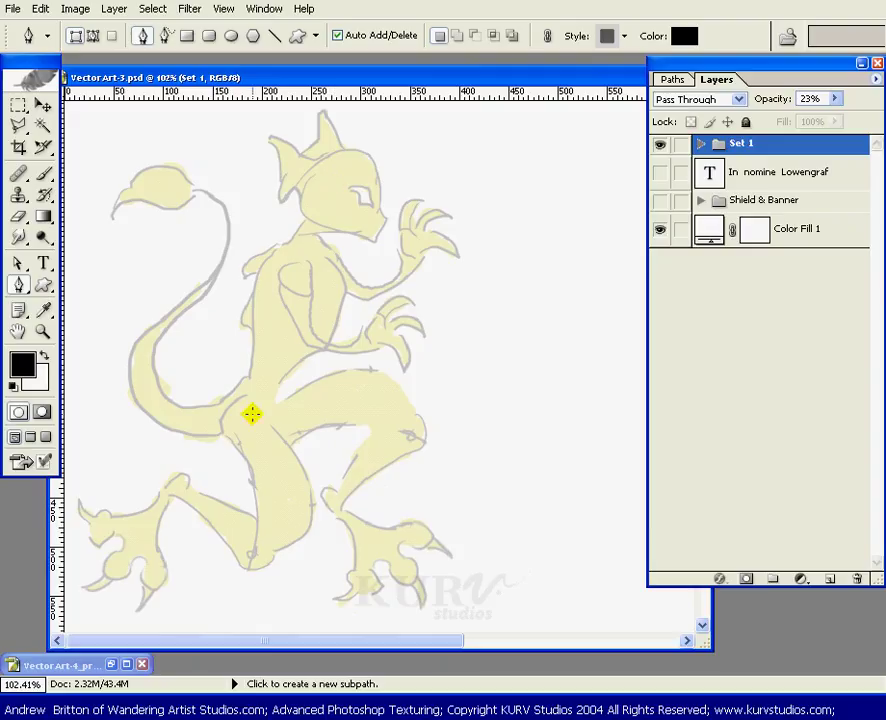
key("ctrl+plus")
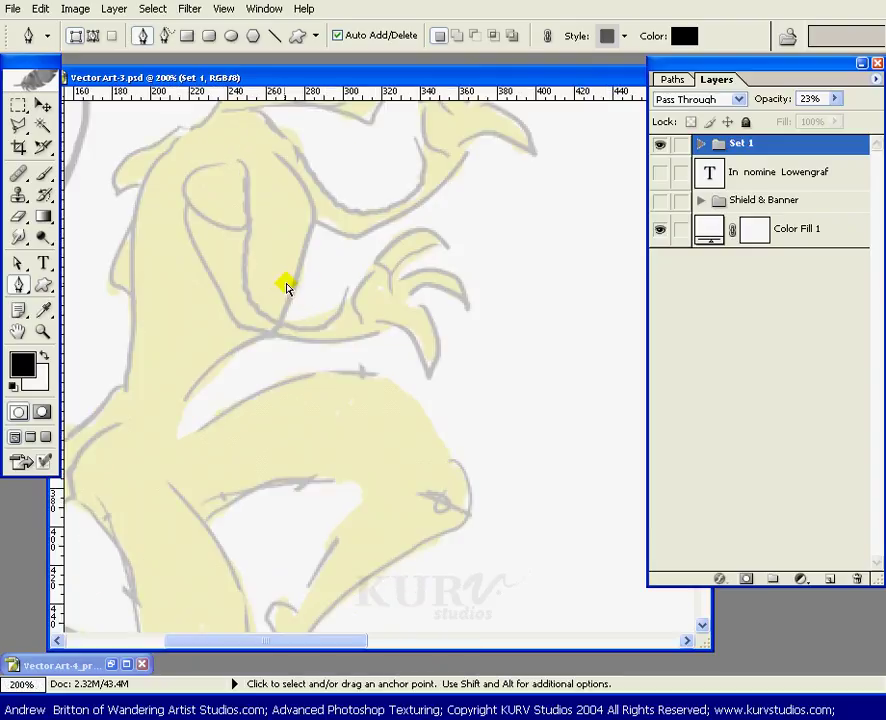
key("space")
left_click_drag(249, 243, 376, 340)
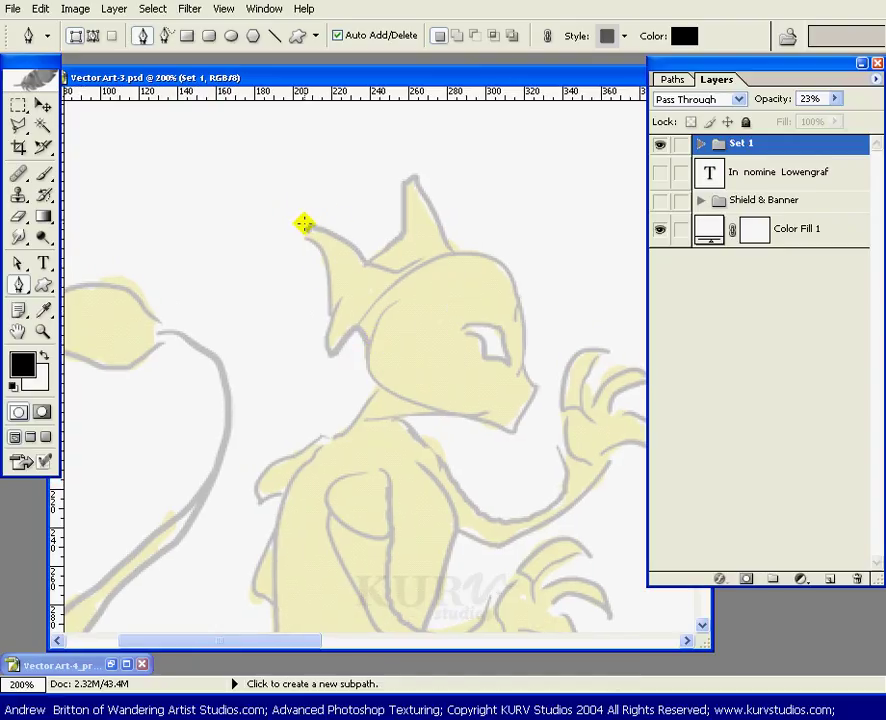
left_click(310, 225)
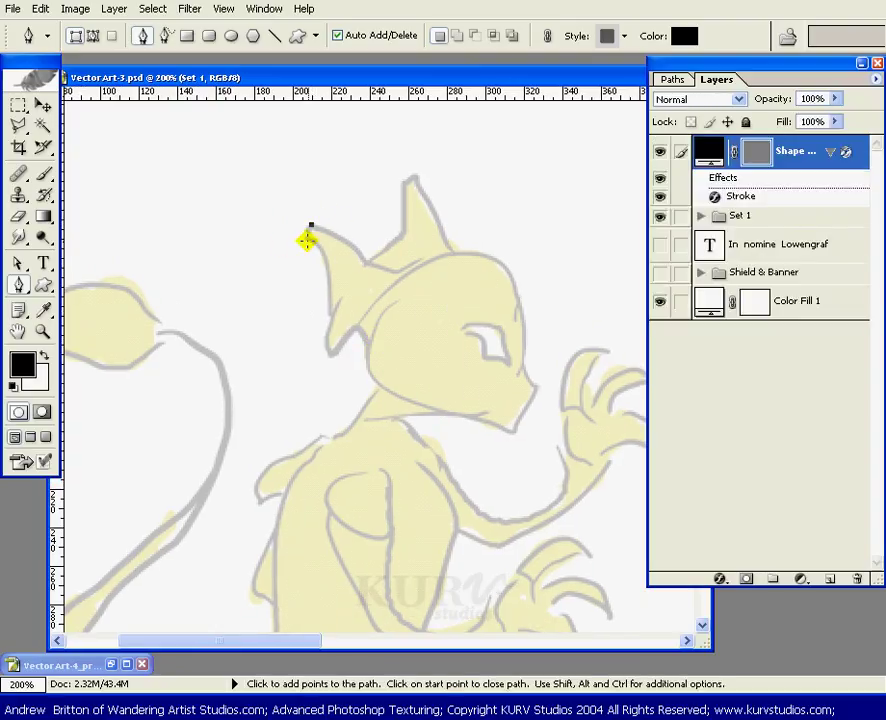
left_click(305, 236)
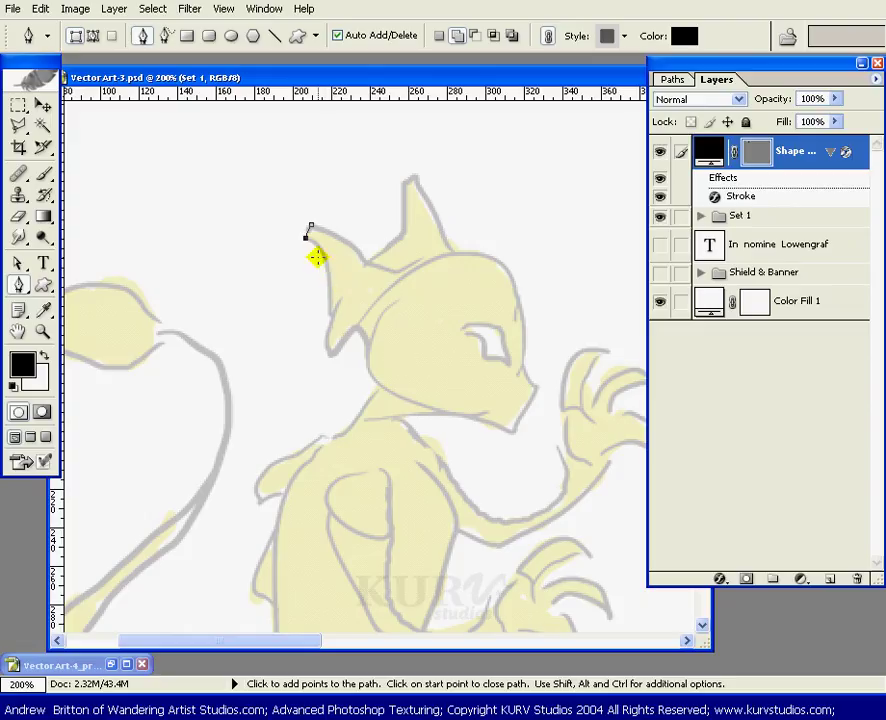
left_click(326, 273)
left_click(806, 154)
left_click_drag(806, 154, 857, 577)
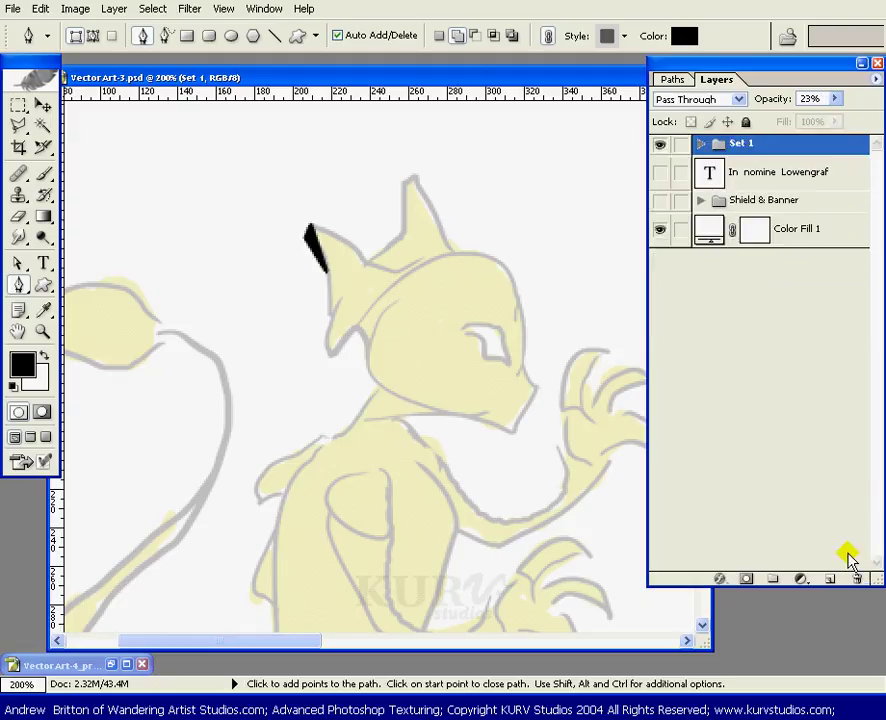
Set the Pen tool to create paths and trace straight segments from the rear ear's tip down its outer edge to the head
left_click(93, 35)
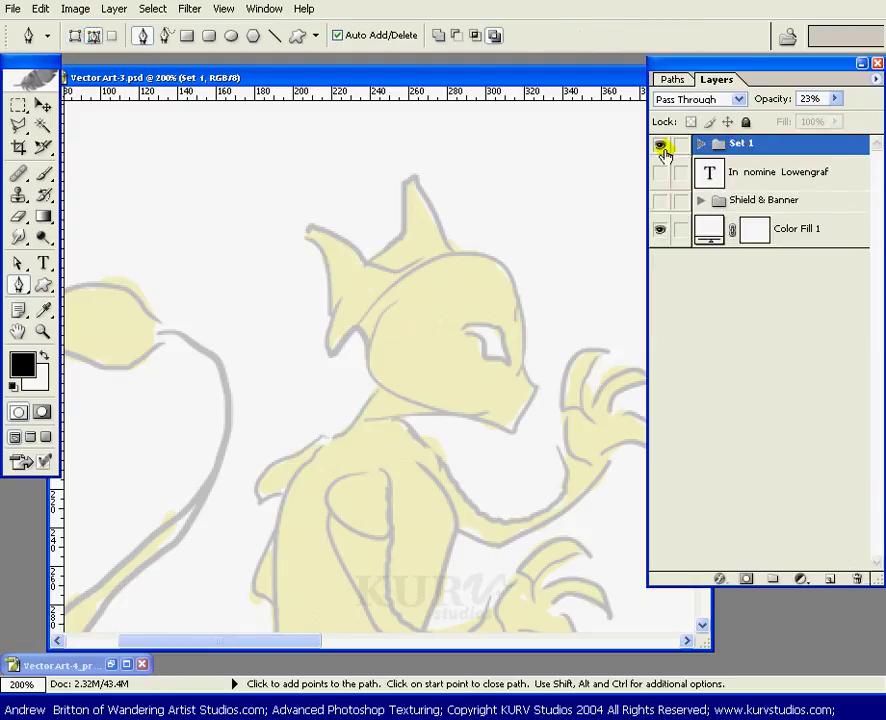
left_click(312, 224)
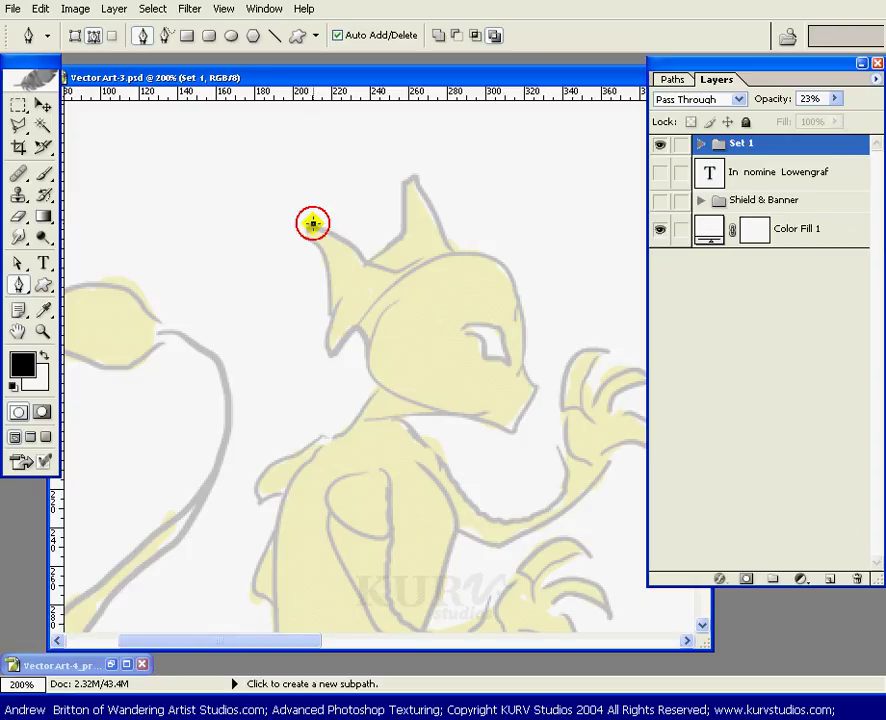
left_click(306, 236)
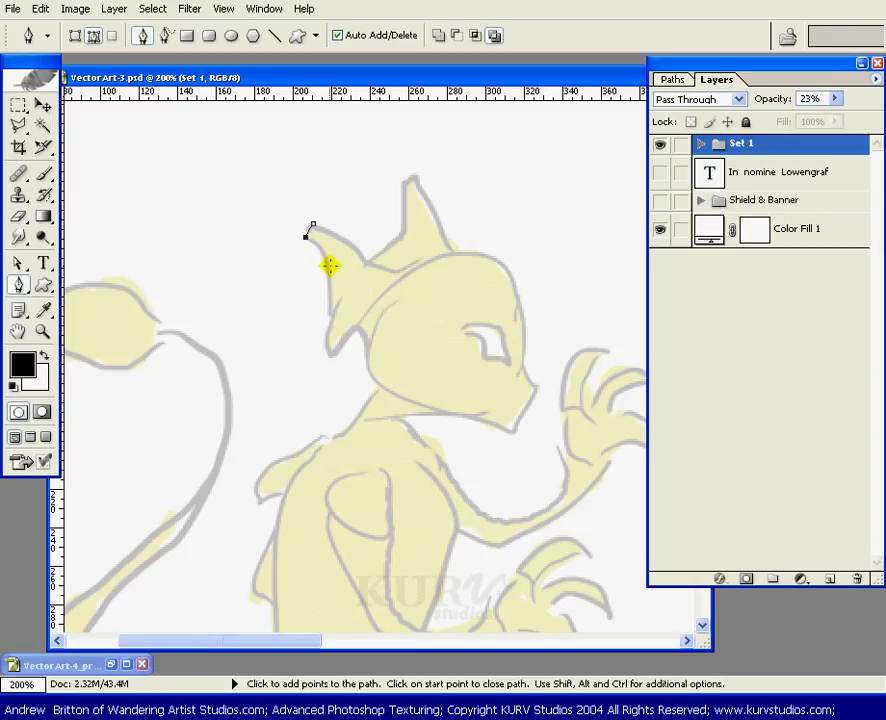
left_click(329, 270)
left_click(329, 313)
left_click(330, 352)
left_click(362, 336)
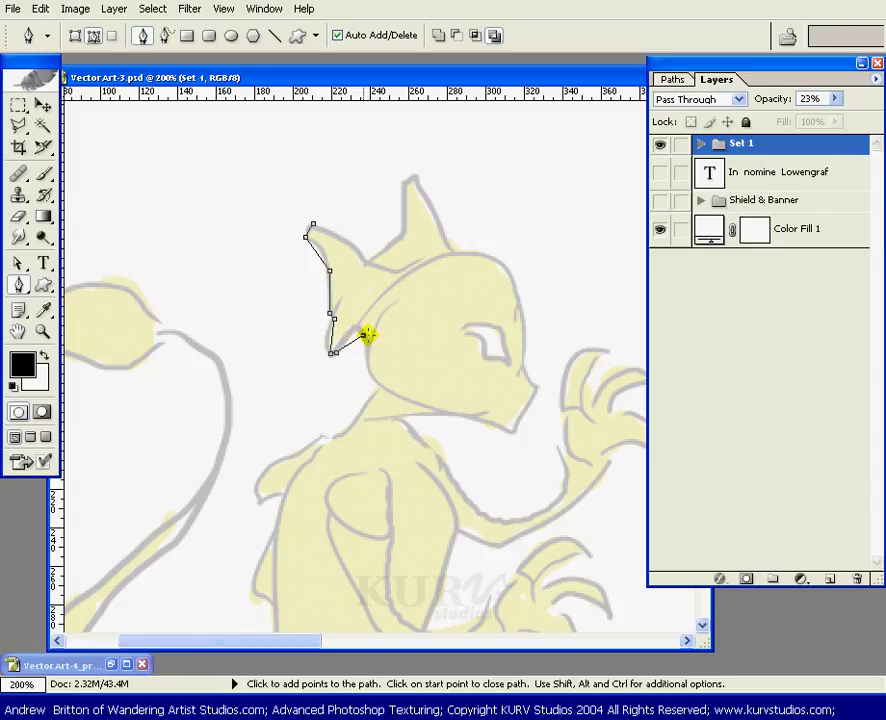
Continue the path down the back of the head and neck and around the two spikes on the creature's back
left_click(366, 353)
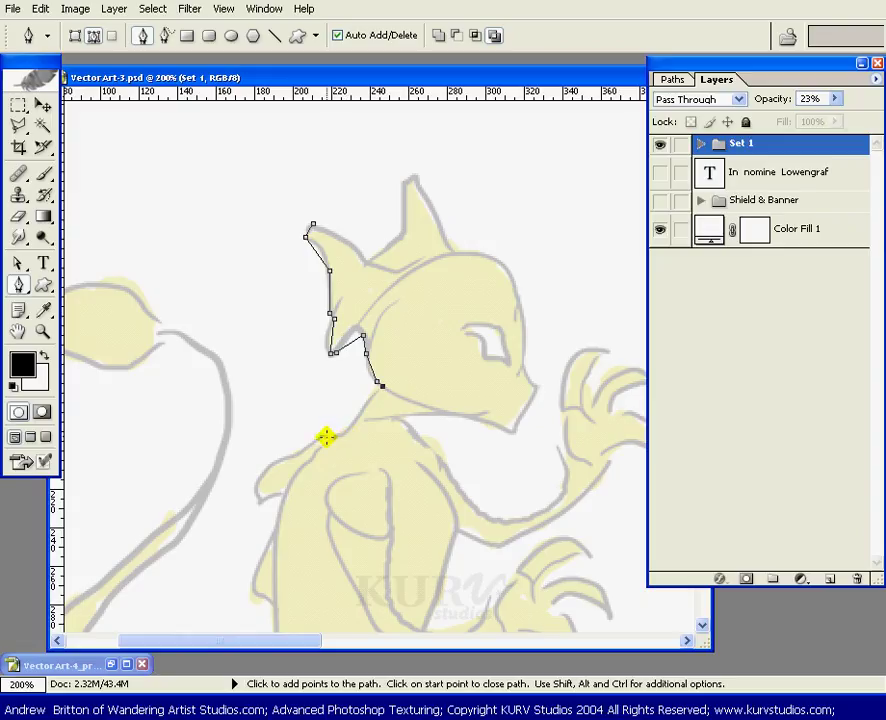
left_click(319, 436)
left_click(260, 503)
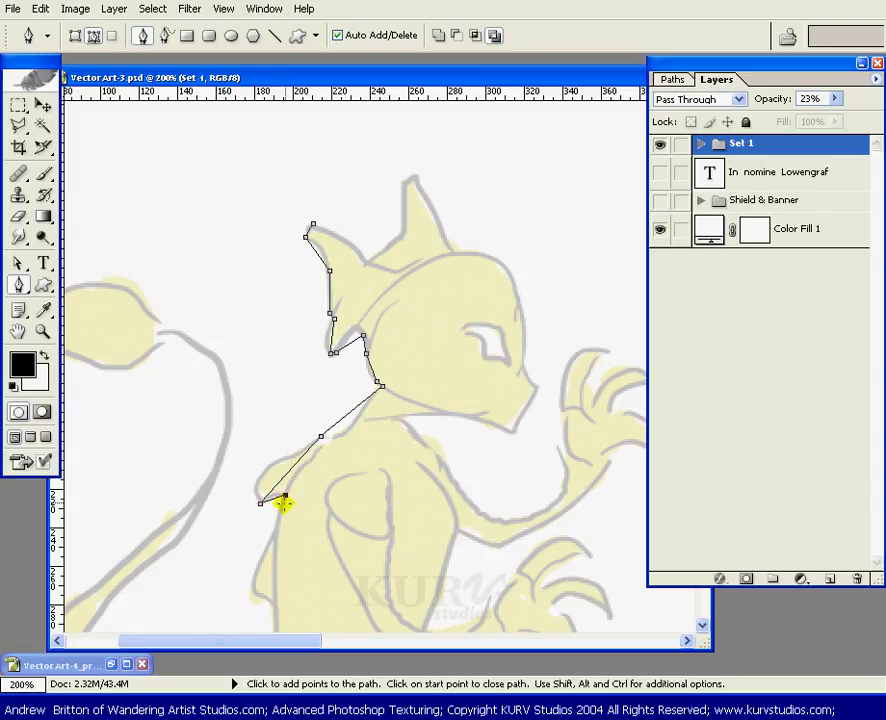
left_click(253, 600)
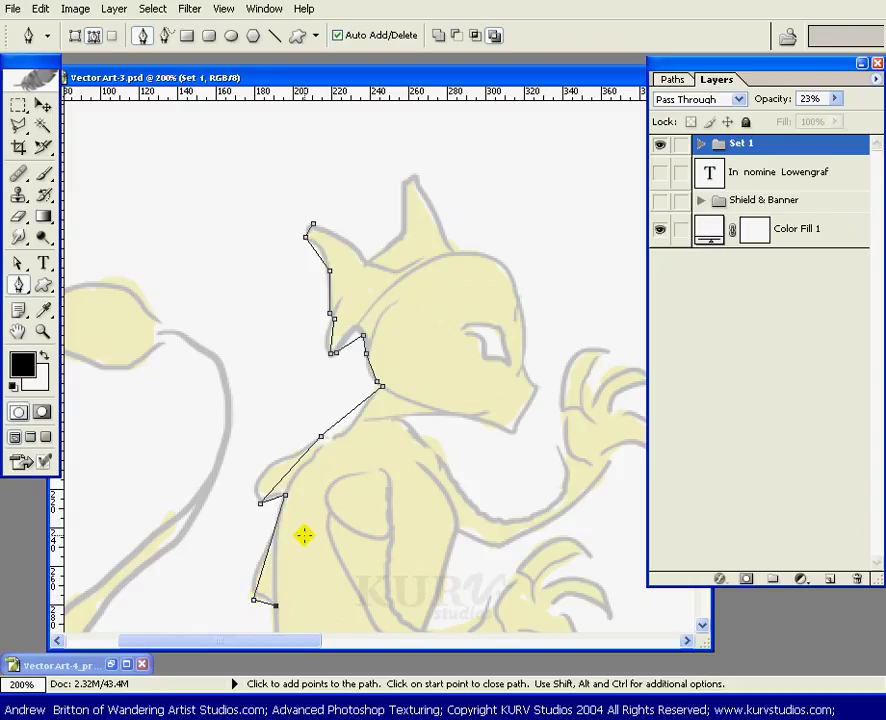
Extend the path down the lower back to the tail's base and up along the tail's inner edge
left_click_drag(306, 540, 379, 299)
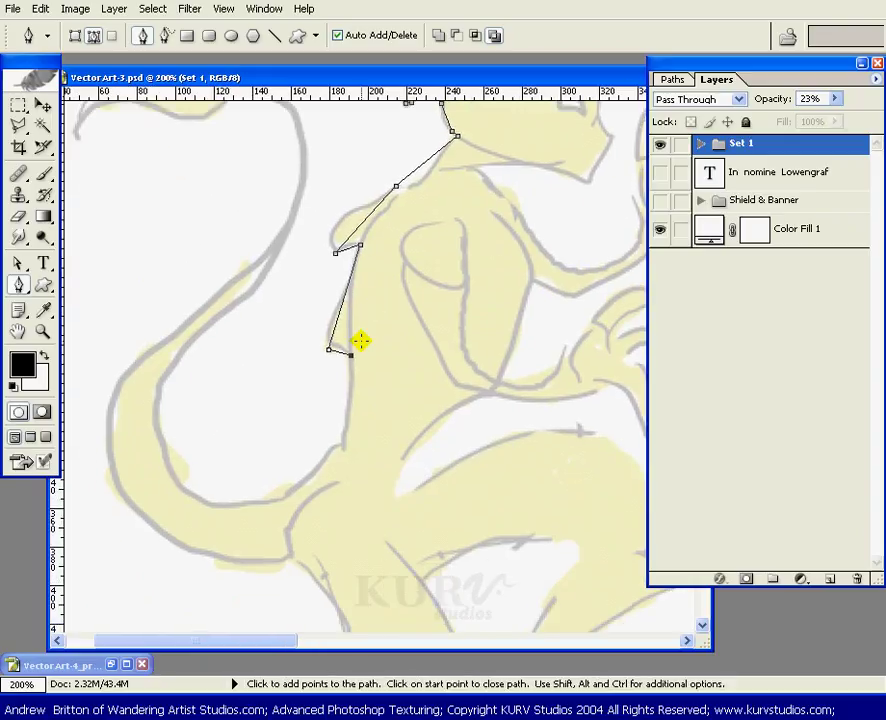
left_click(341, 443)
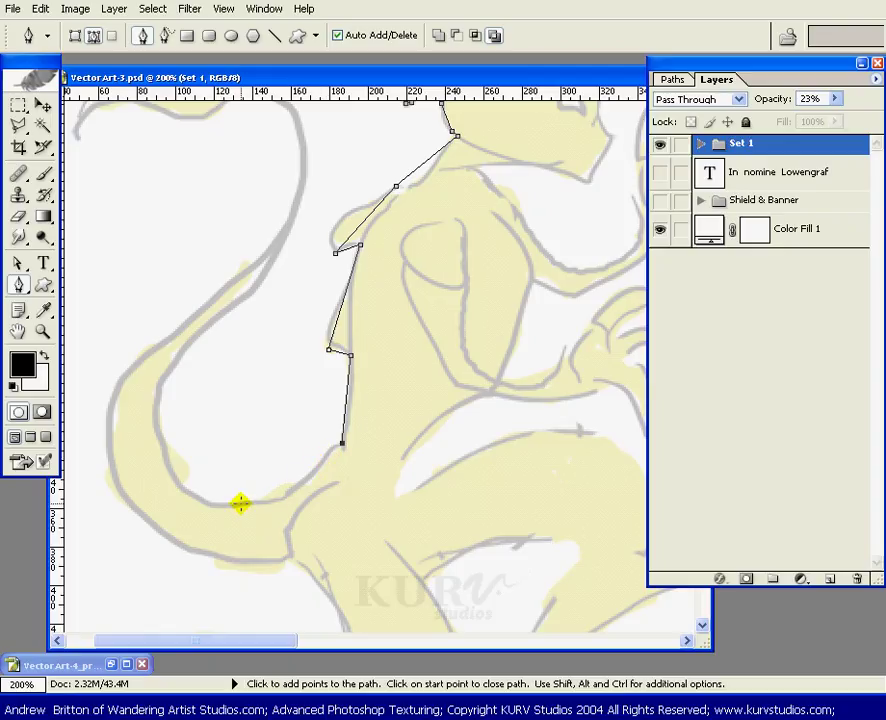
left_click(241, 502)
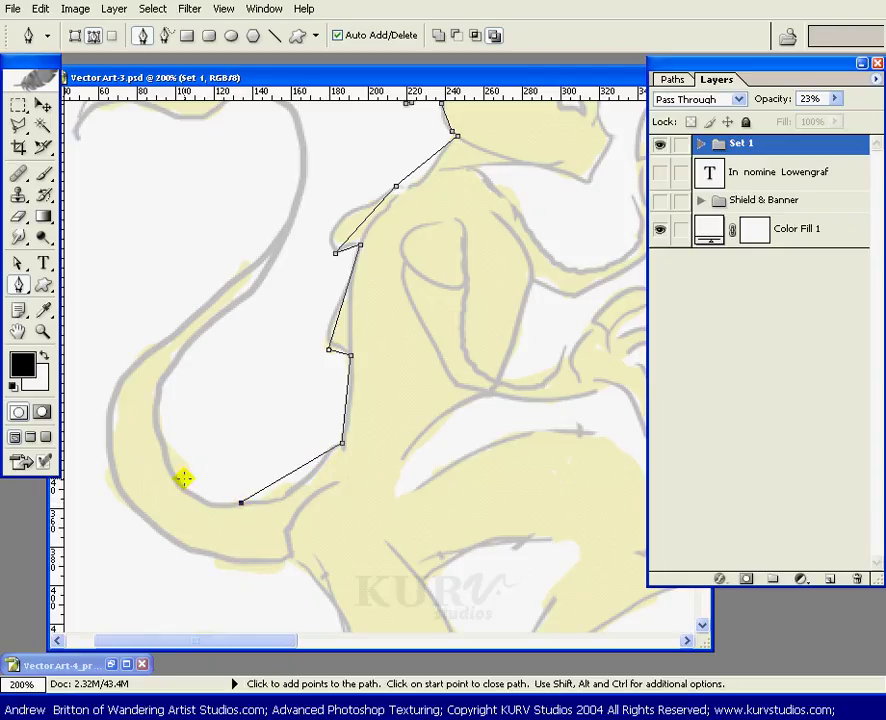
left_click(158, 407)
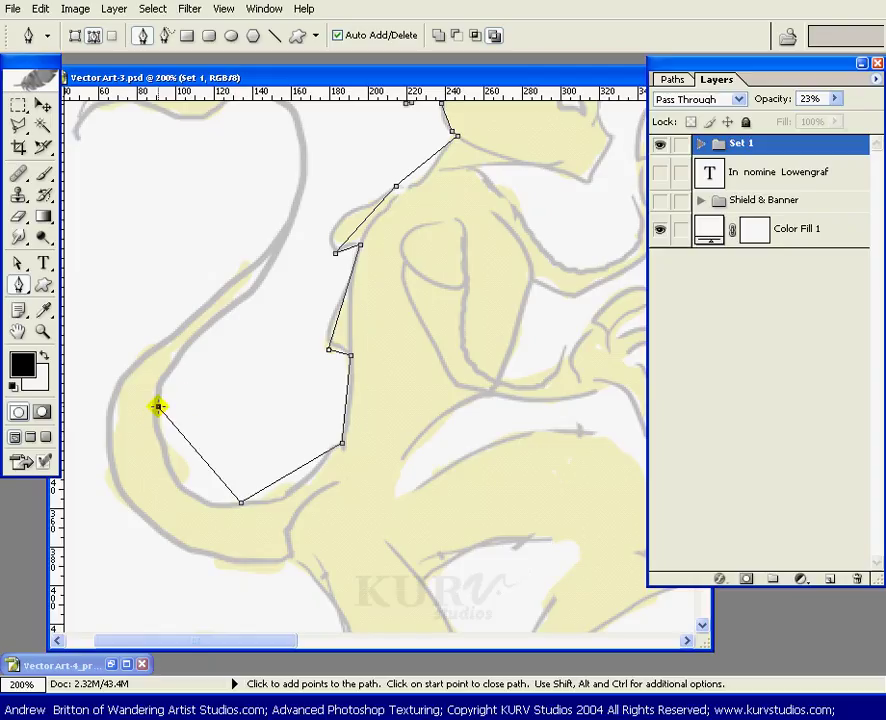
left_click(308, 172)
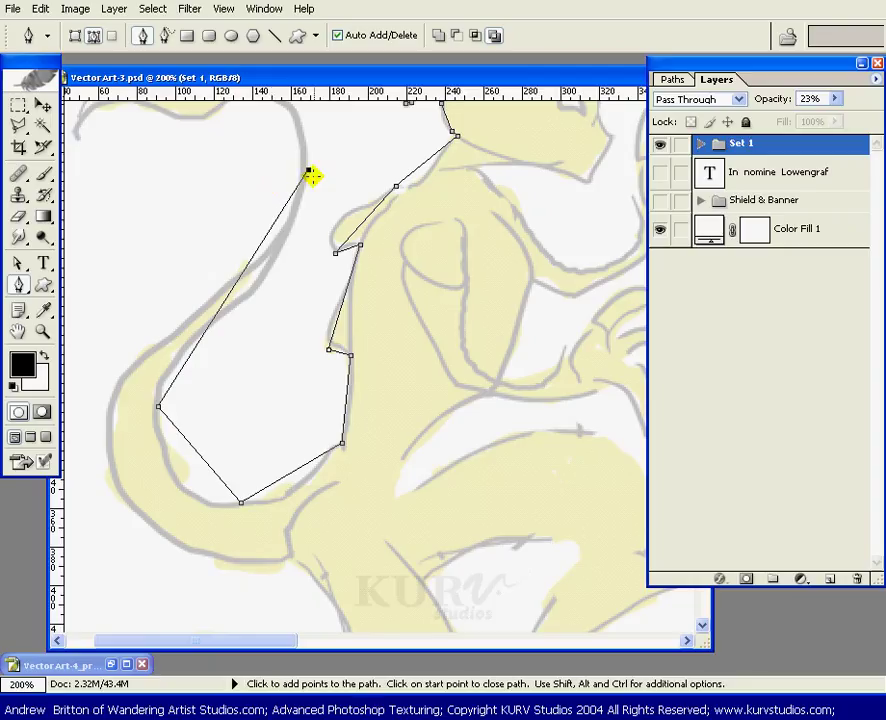
Trace the path around the tuft at the tail's end and back onto the opposite edge of the thin tail
left_click_drag(312, 176, 394, 317)
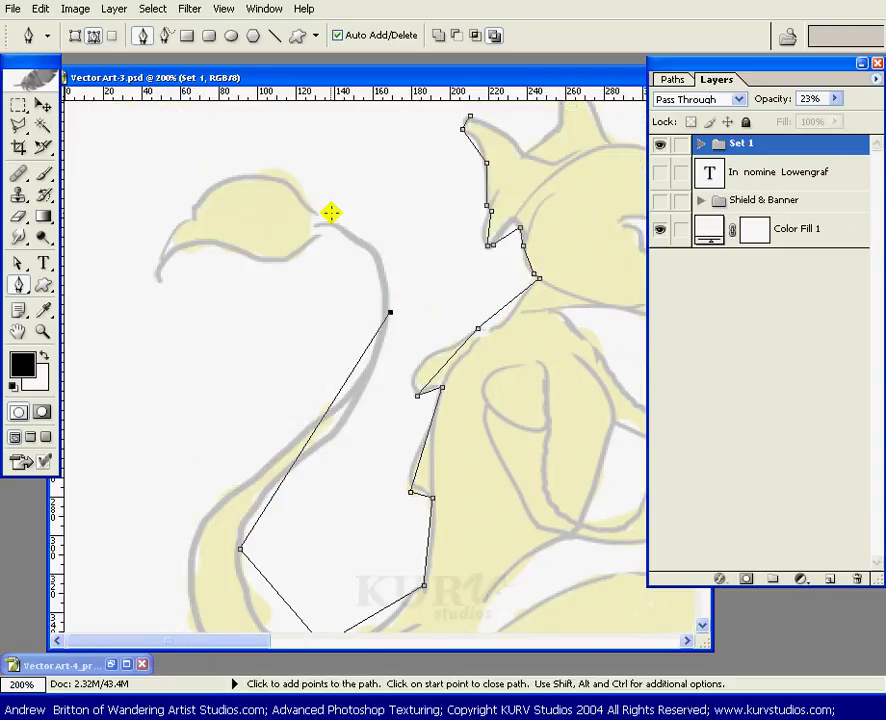
left_click(320, 212)
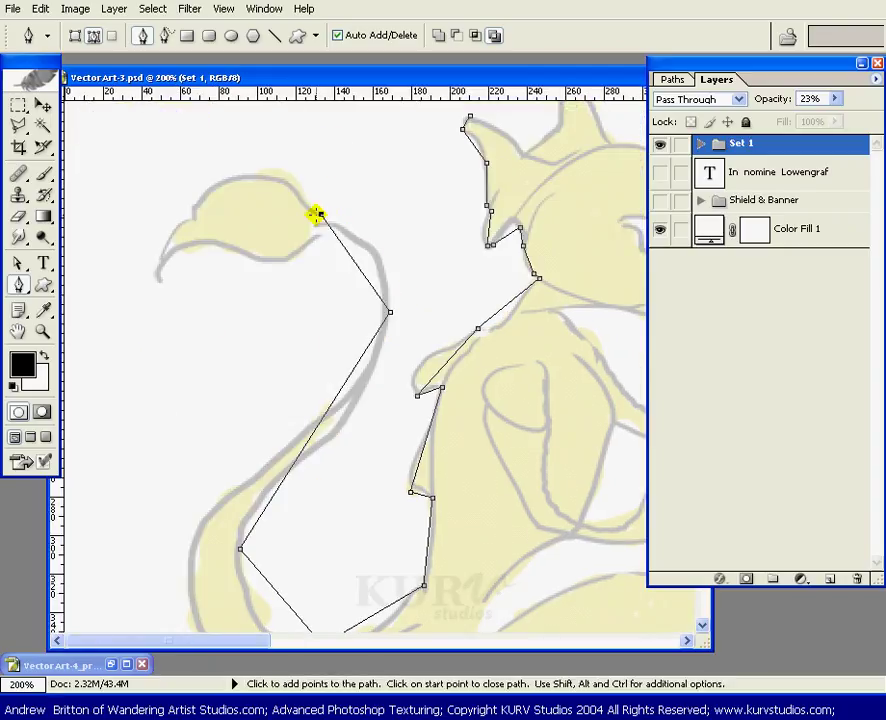
left_click(267, 178)
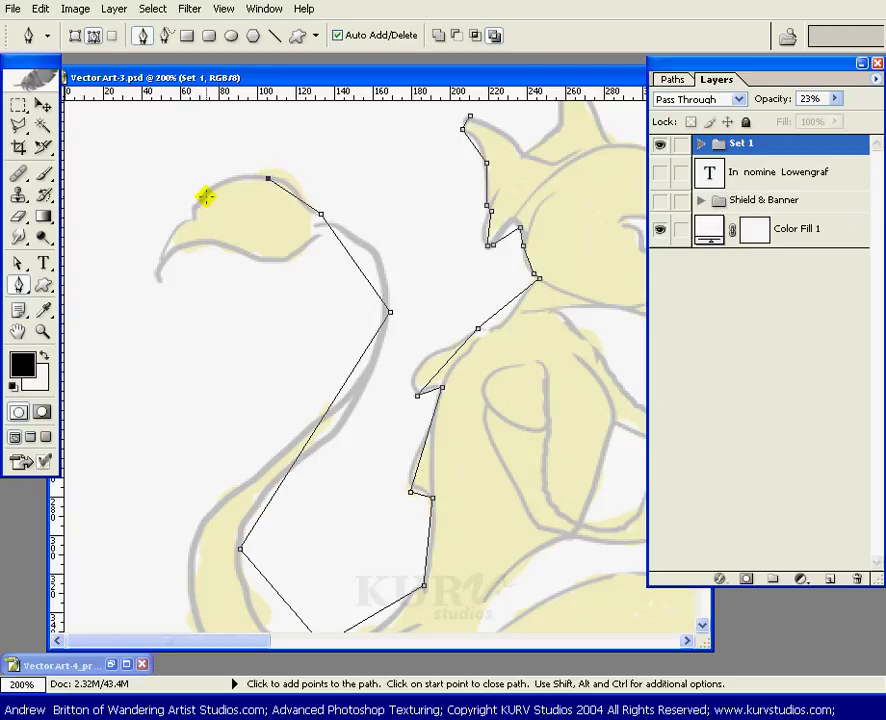
left_click(194, 207)
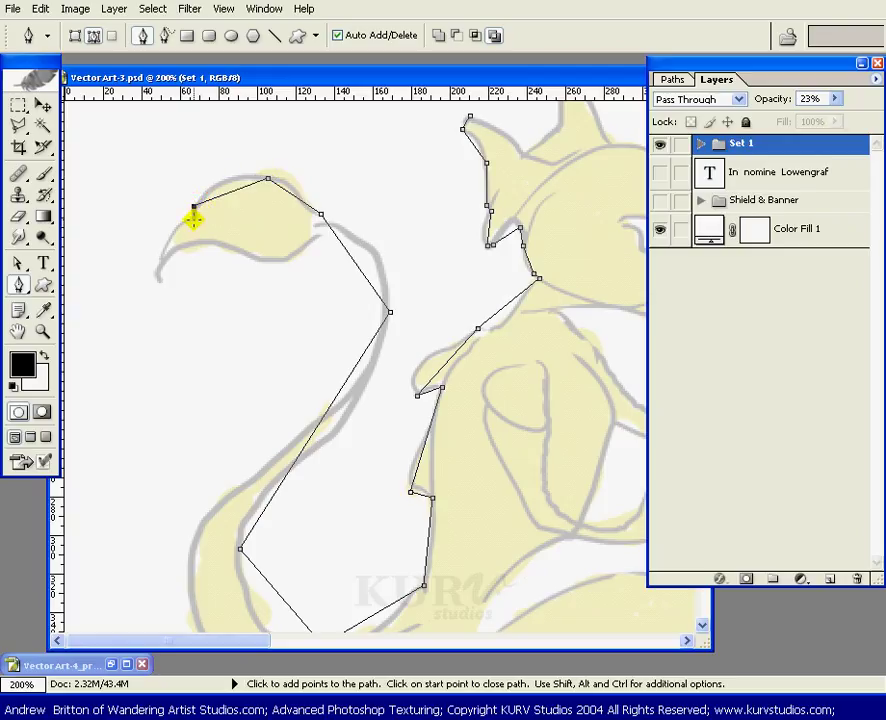
left_click(158, 286)
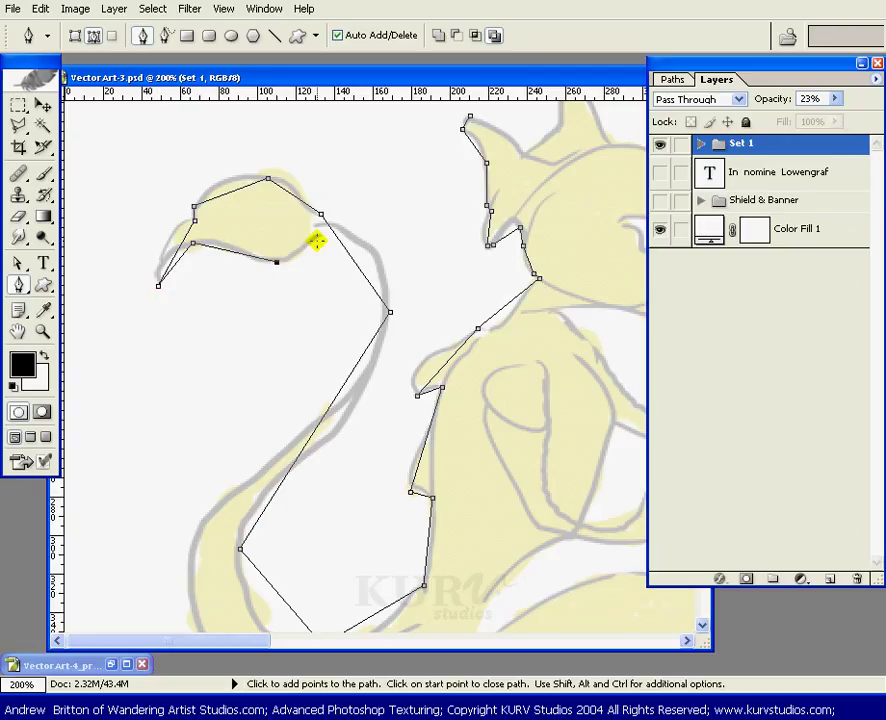
left_click(323, 233)
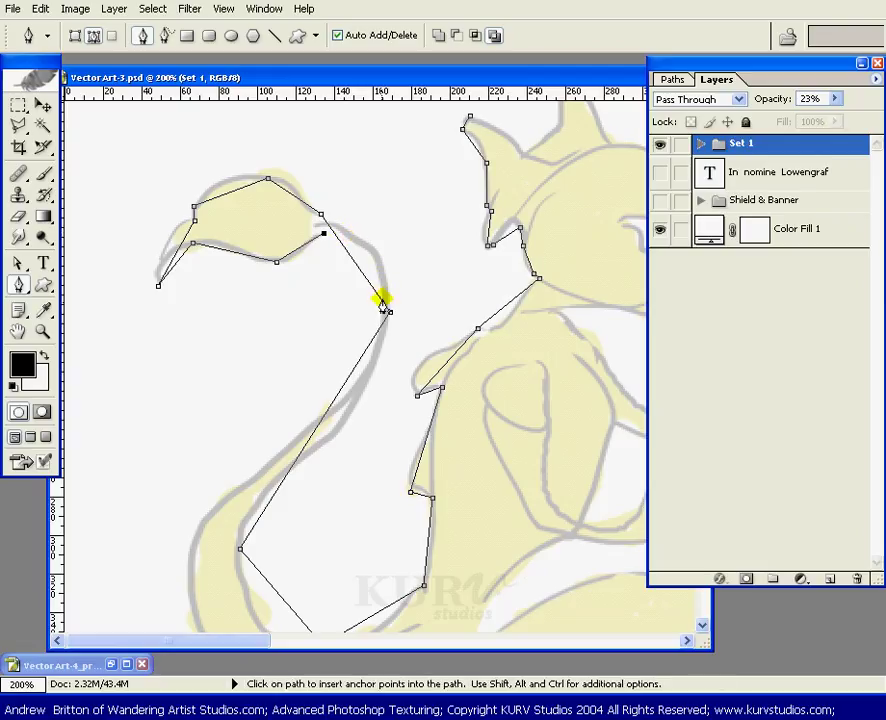
left_click(381, 313)
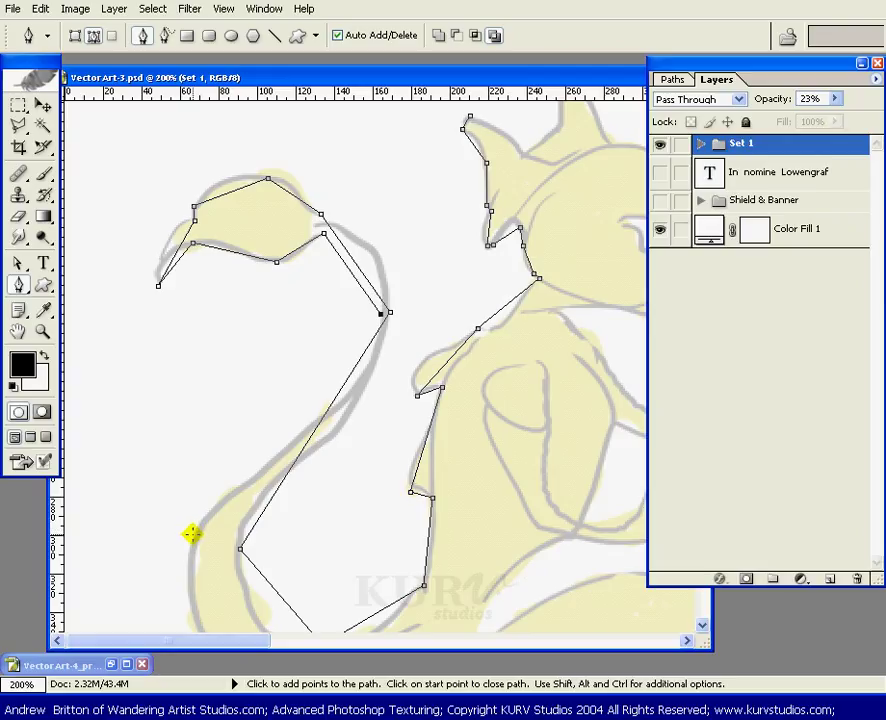
Continue the path with straight segments down the tail's outer edge and along its underside to the tail's base
left_click(193, 533)
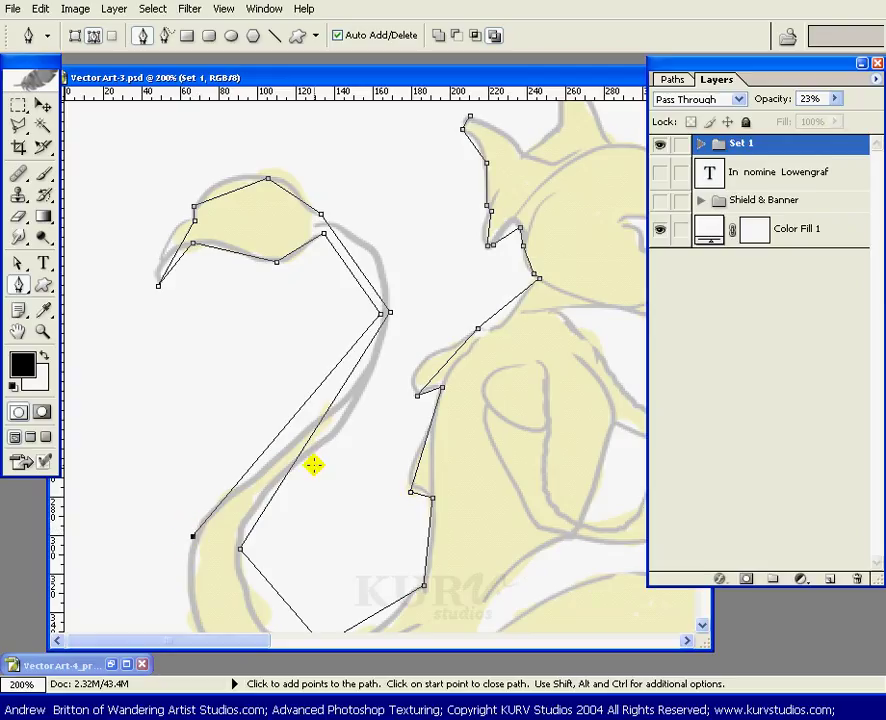
left_click_drag(292, 477, 388, 224)
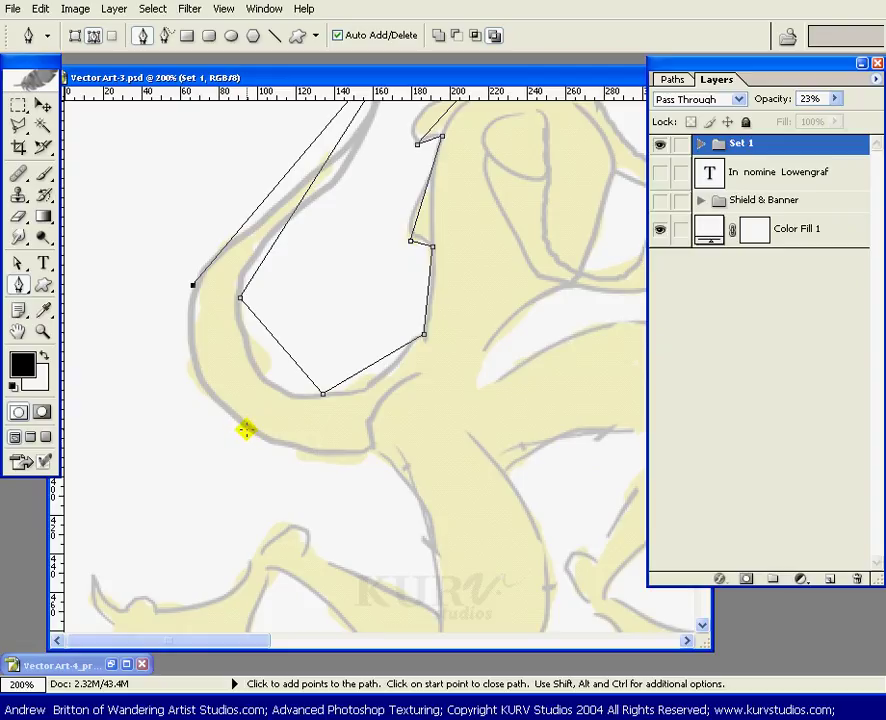
left_click(245, 429)
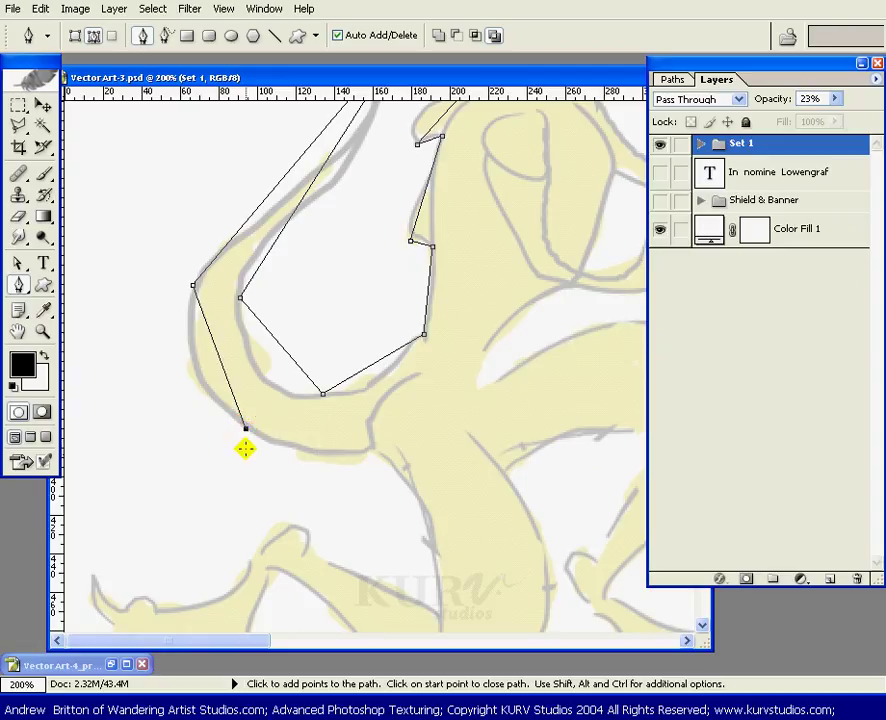
left_click(374, 448)
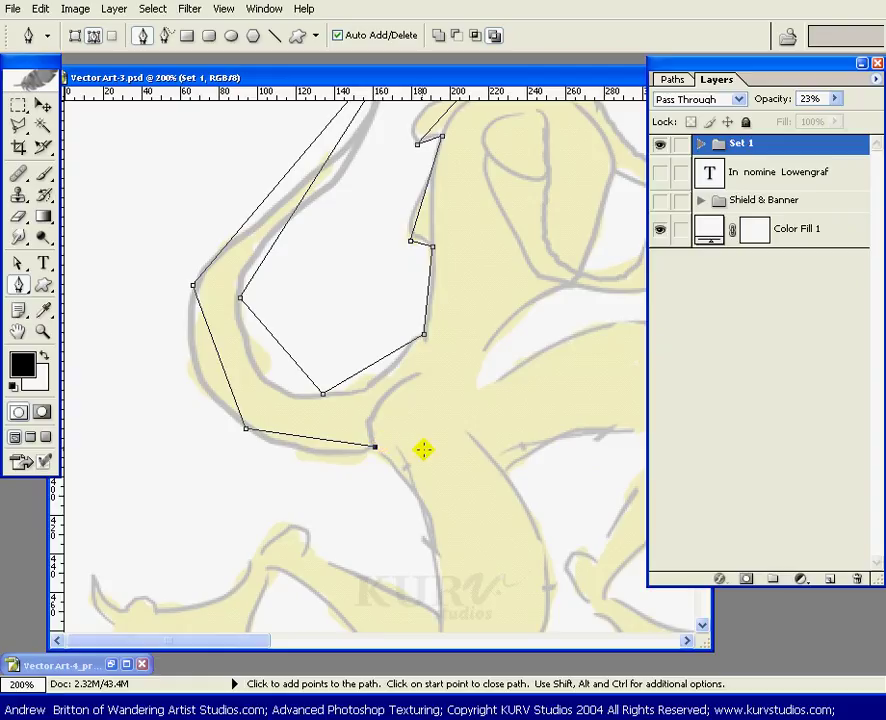
Trace from the tail's base down the back of the thigh, along the lower leg and over the heel to the foot's upper edge
left_click_drag(420, 437, 469, 292)
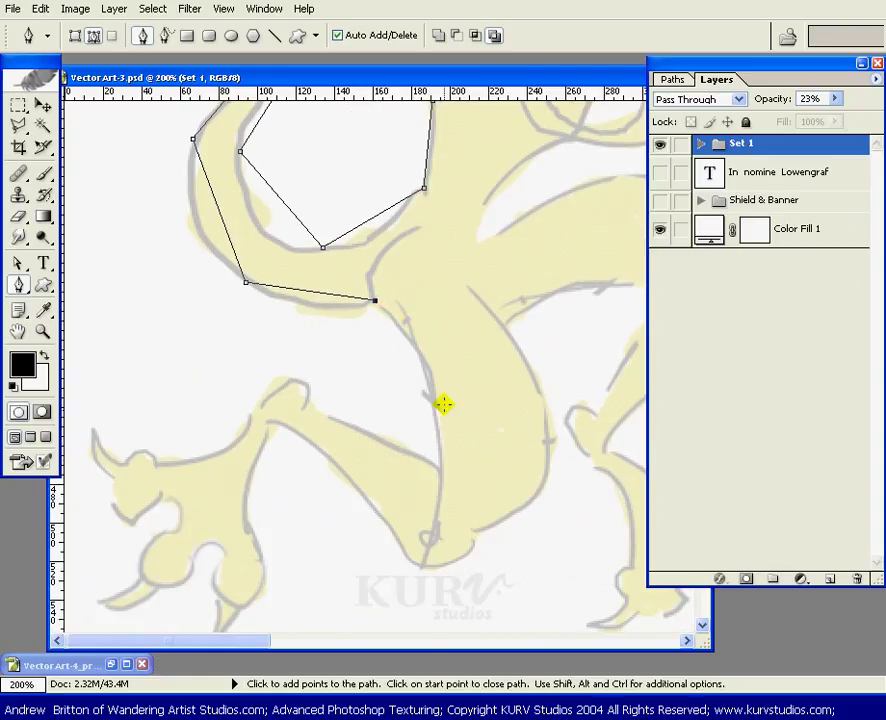
left_click(440, 470)
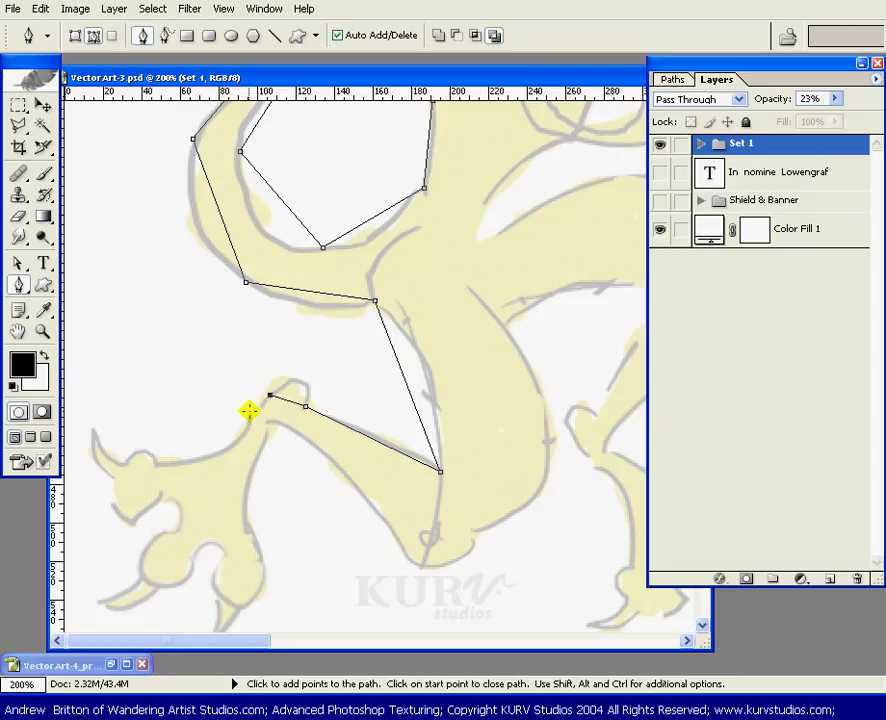
left_click(249, 413)
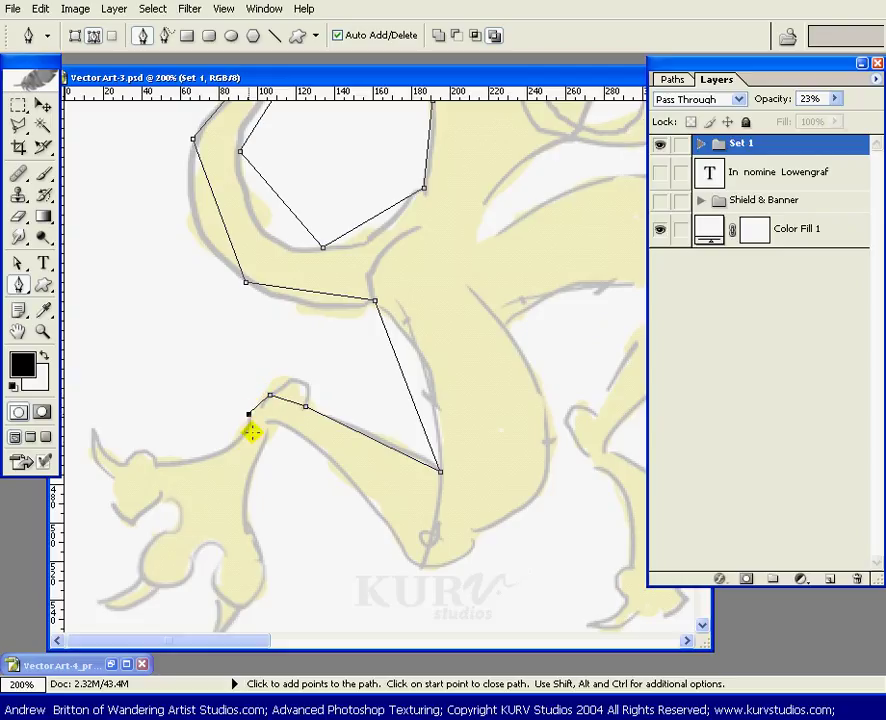
left_click(156, 463)
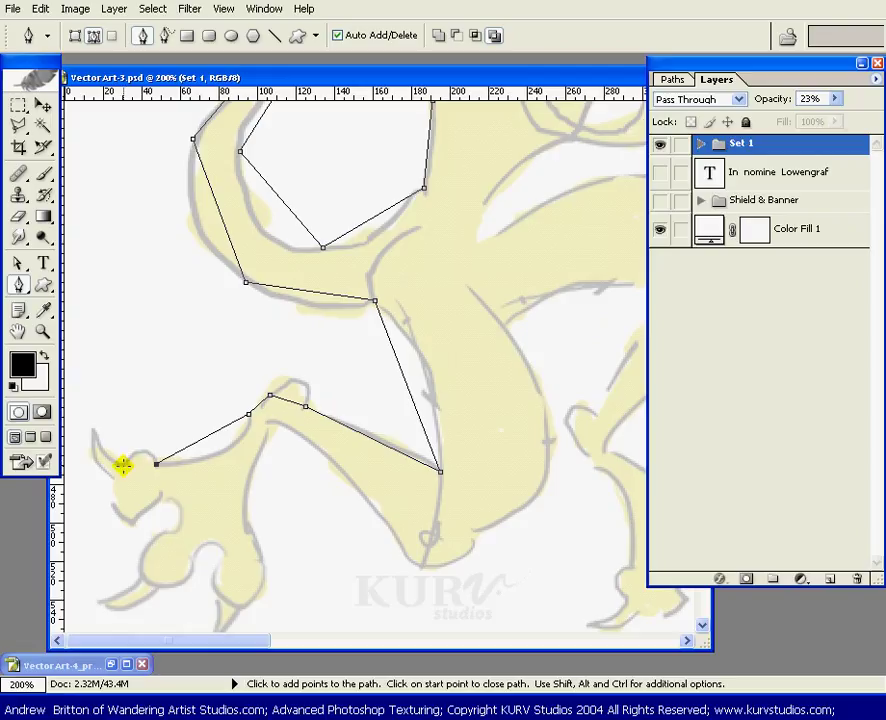
Trace the path around the foot's uppermost toe and its upturned claw
left_click(123, 465)
left_click(93, 428)
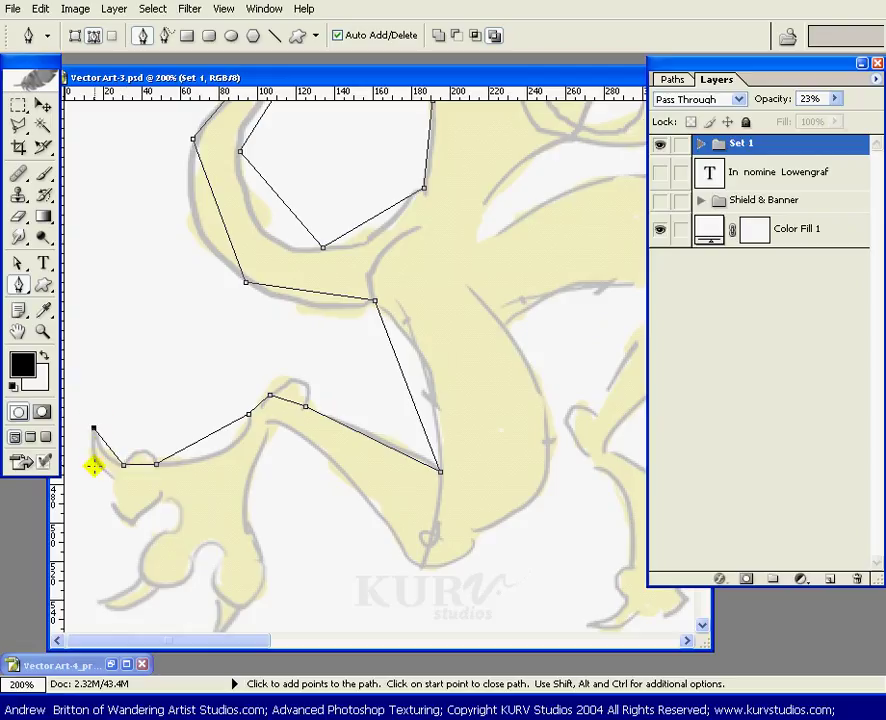
left_click(113, 479)
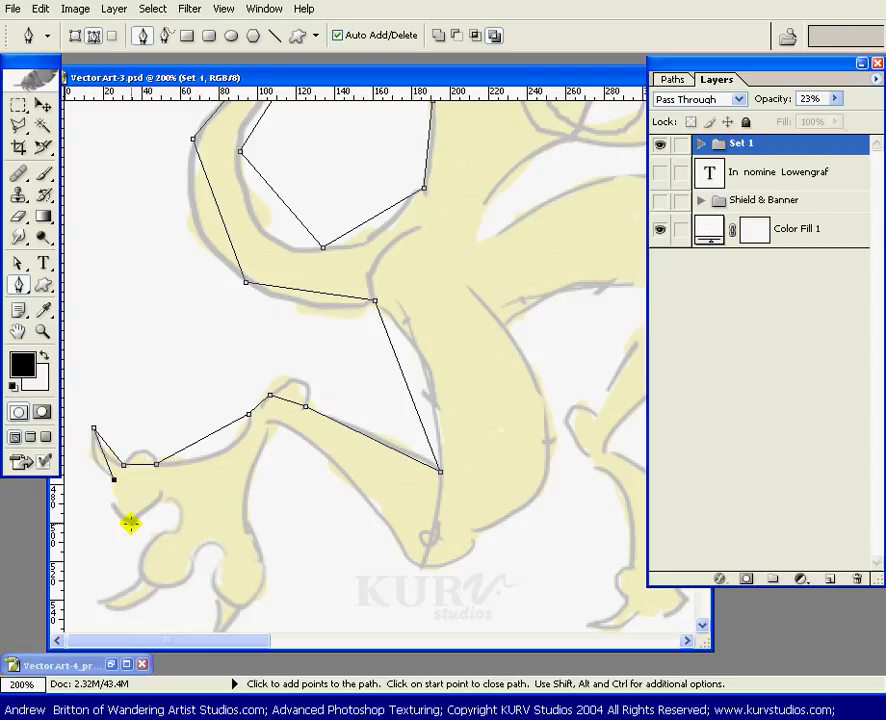
left_click(131, 522)
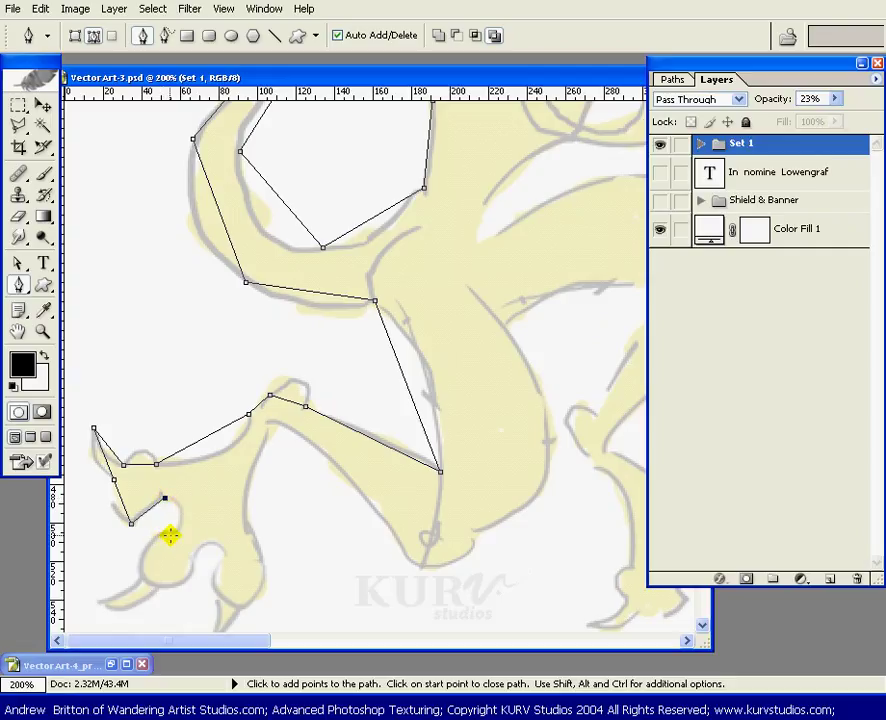
Extend the path around the middle toe and its claw, through the gap before the lowest toe
left_click(164, 531)
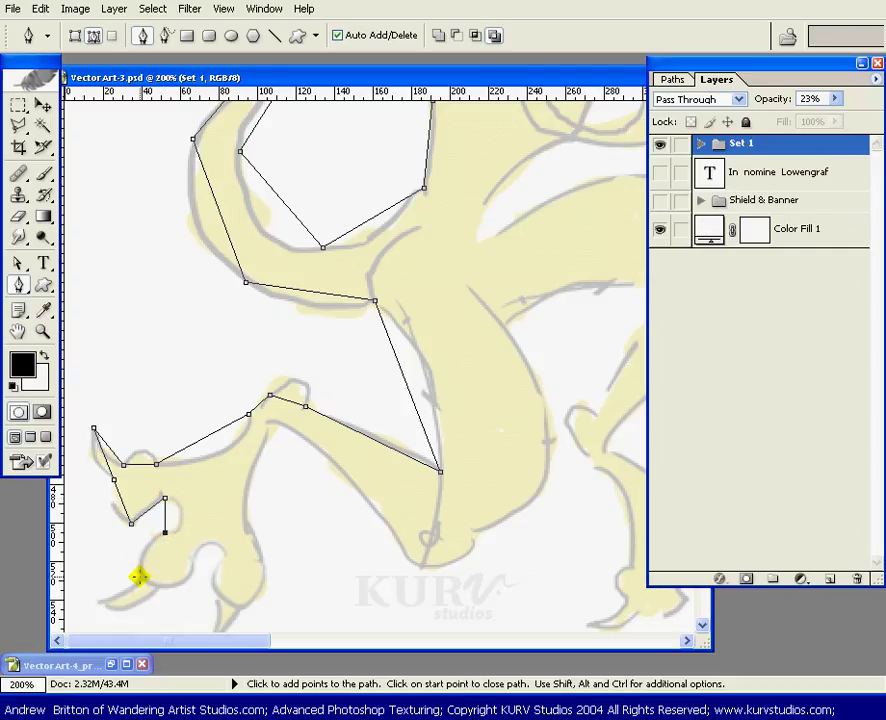
left_click(142, 576)
left_click(99, 600)
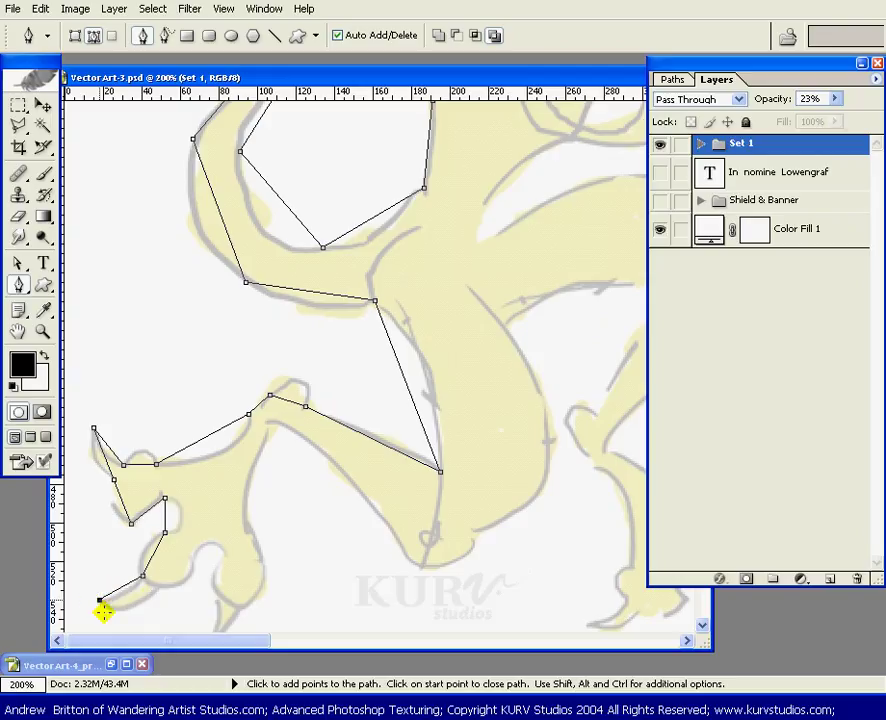
left_click(160, 587)
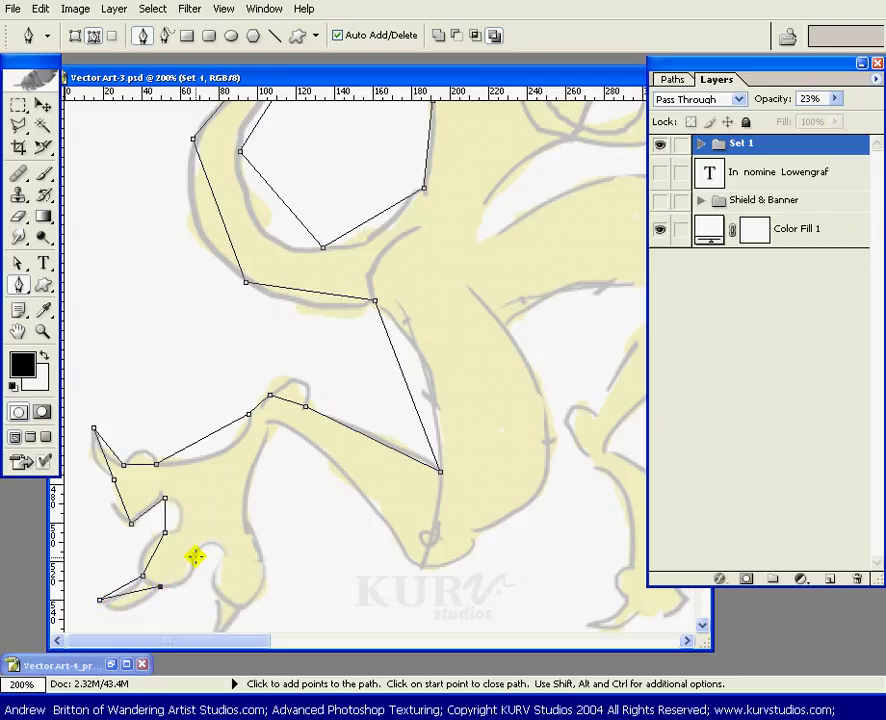
left_click(194, 558)
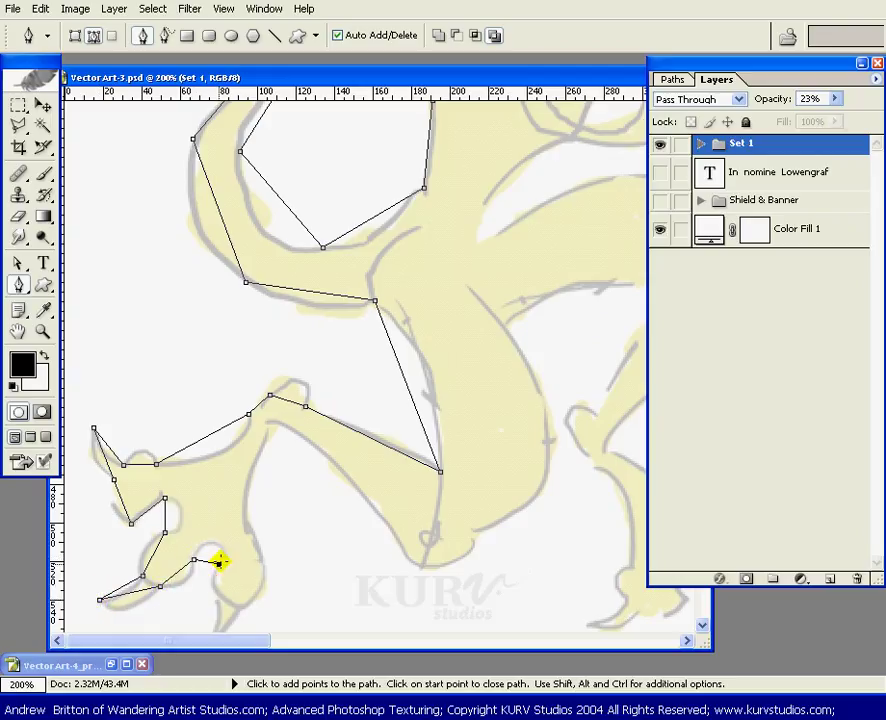
left_click(219, 565)
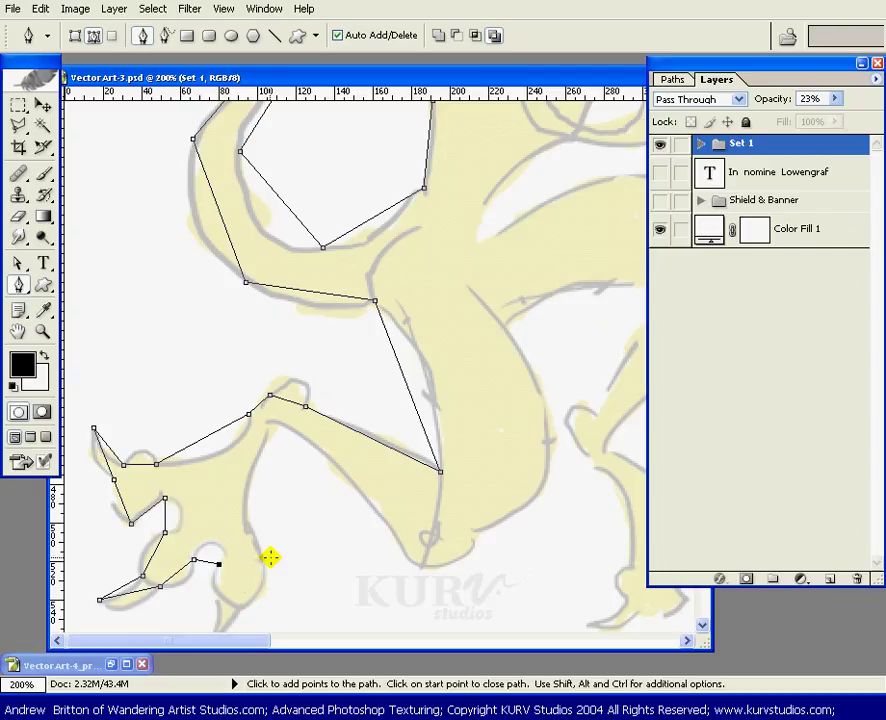
Trace around the lowest toe and its claw, and back up the foot's edge to the ankle
left_click_drag(239, 542, 283, 398)
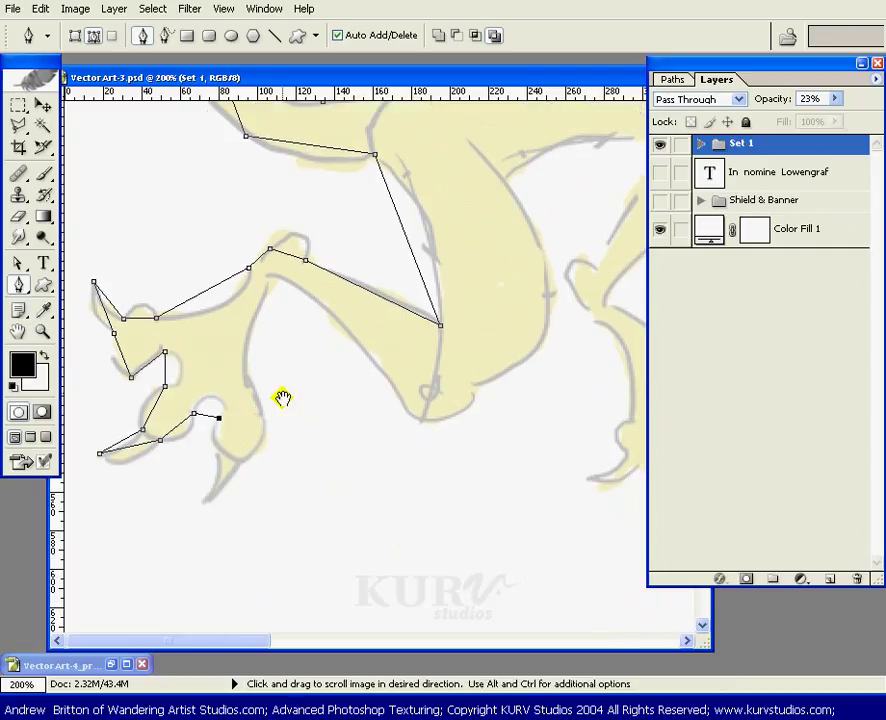
left_click(216, 452)
left_click(201, 503)
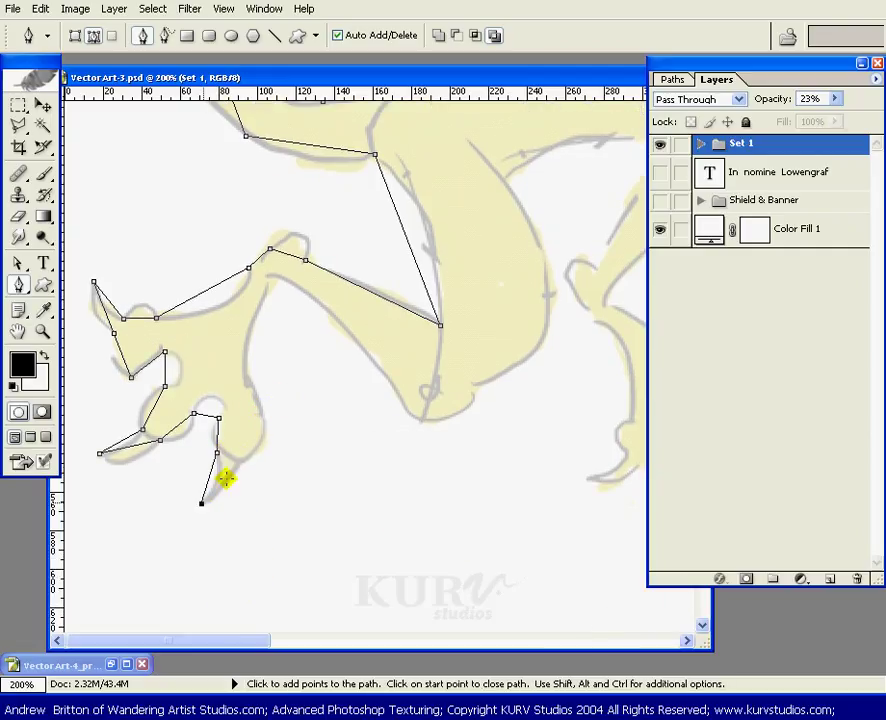
left_click(236, 462)
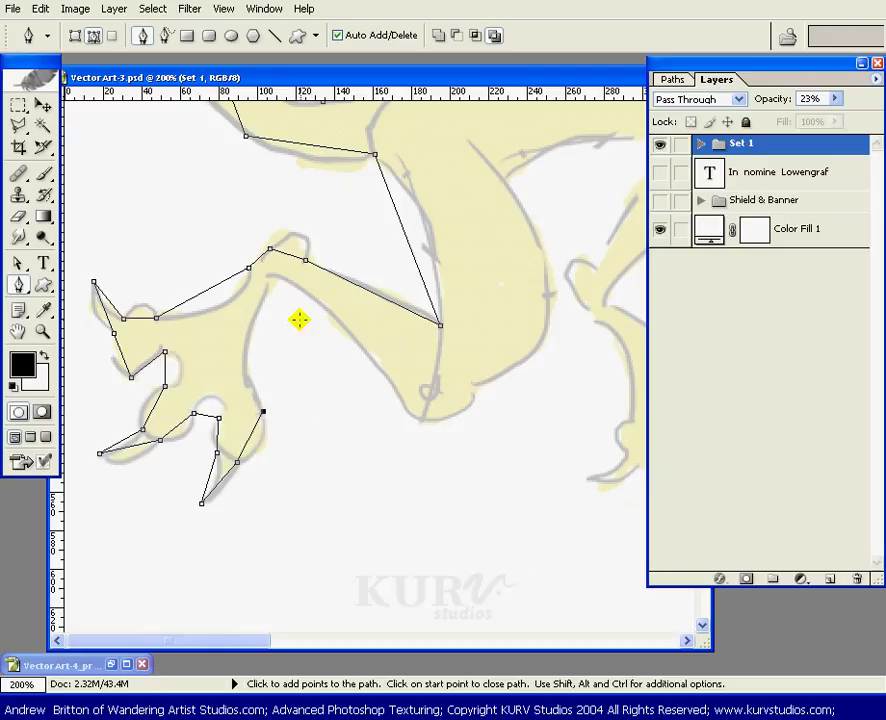
left_click(249, 325)
left_click(268, 276)
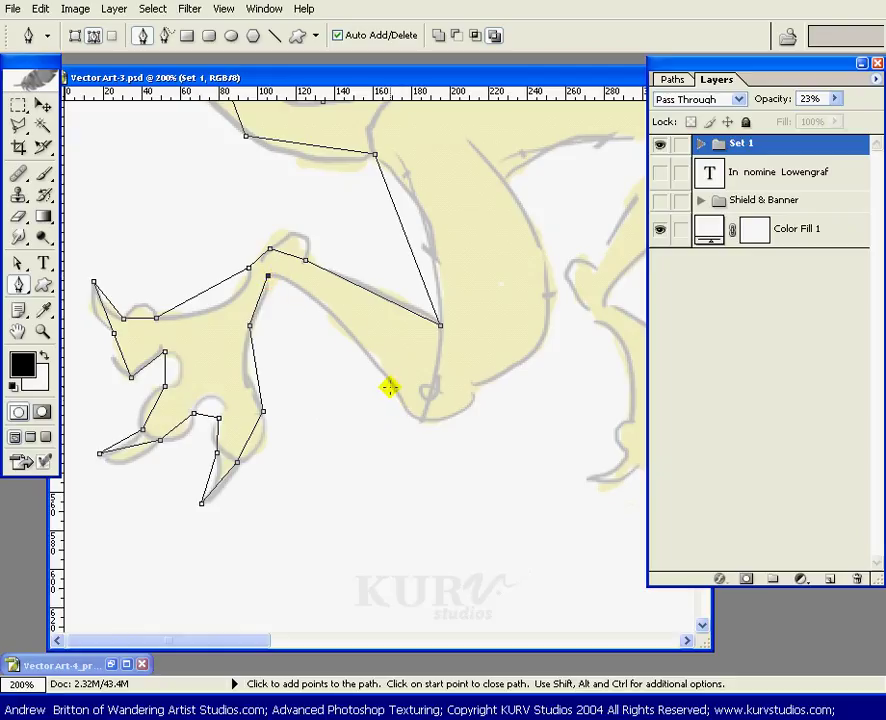
Trace the lower leg's underside, the knee and the front of the thigh up to the crotch, using curved segments
left_click_drag(399, 400, 481, 521)
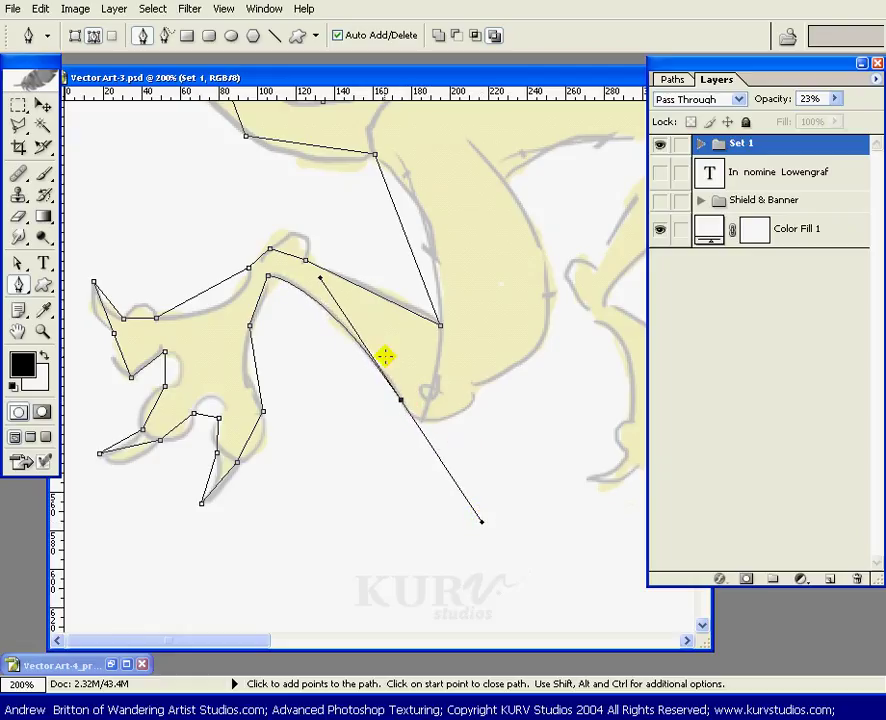
left_click(469, 402)
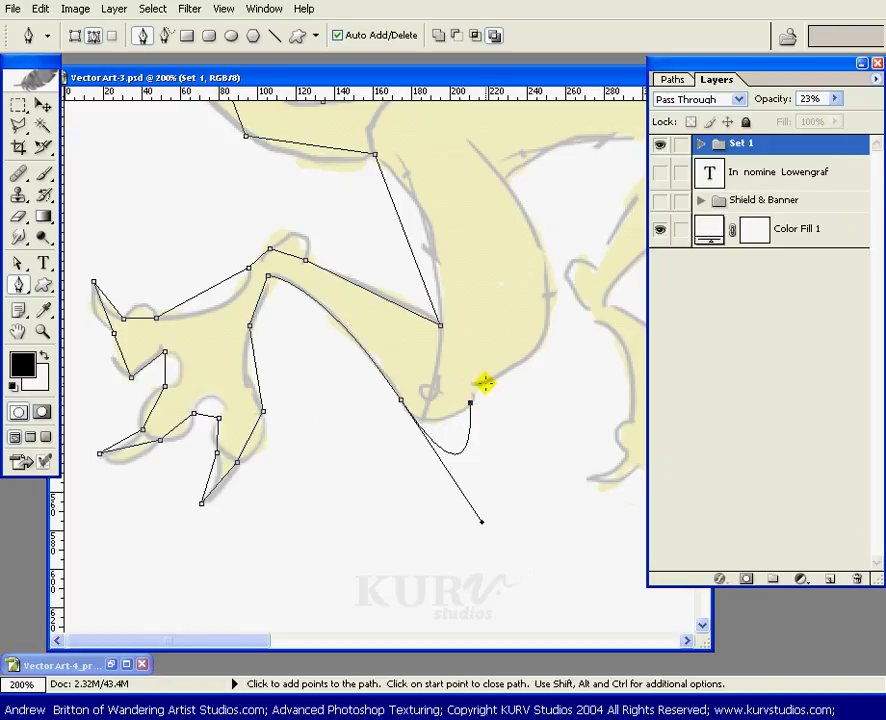
left_click(484, 382)
left_click_drag(552, 290, 546, 216)
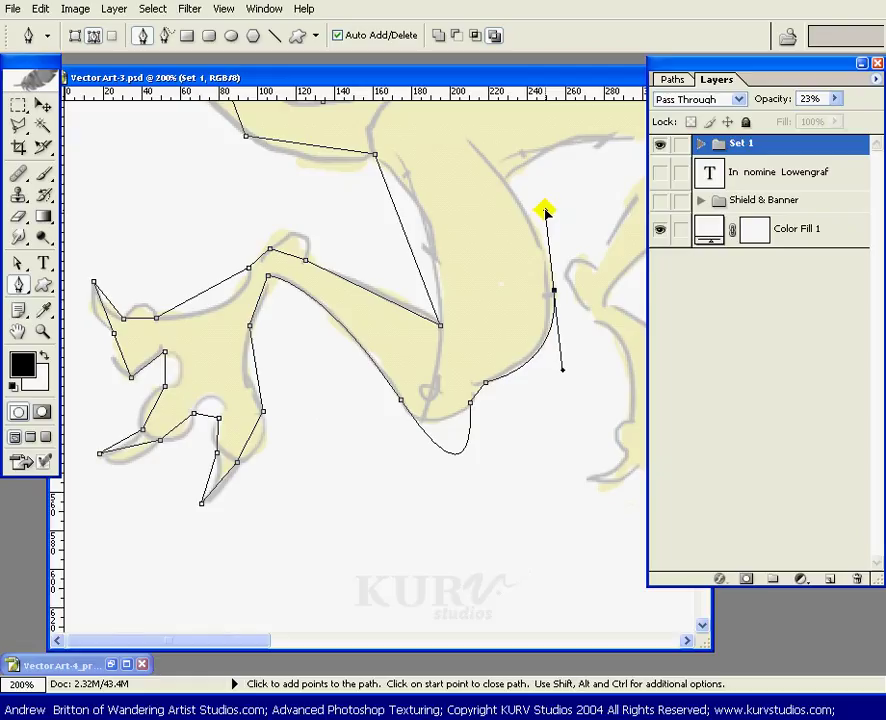
left_click(502, 175)
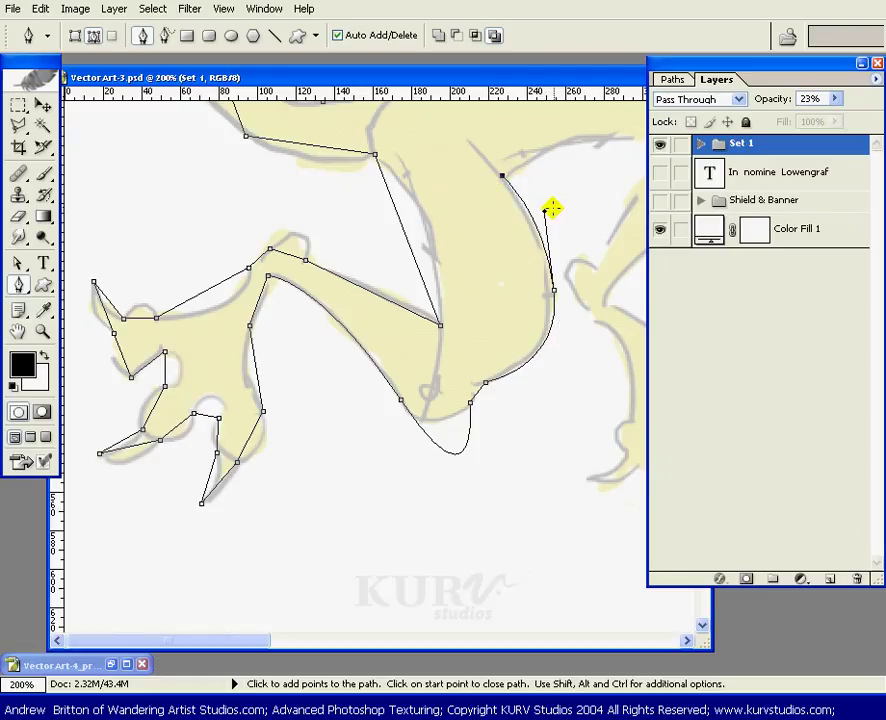
Trace the underside of the other thigh and the back of its lower leg, ending with a curved segment around the heel
left_click_drag(552, 208, 407, 295)
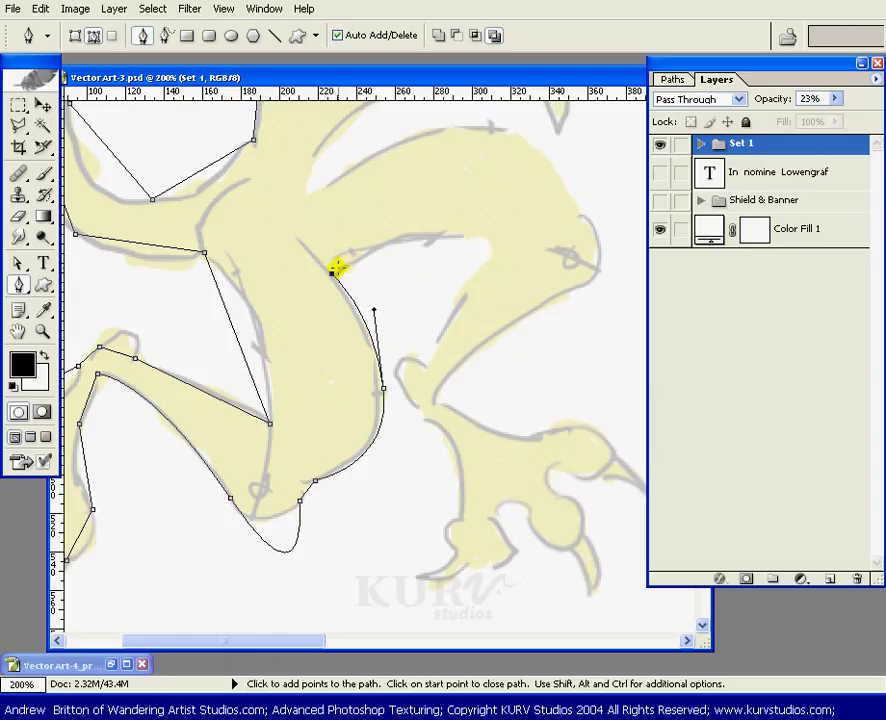
left_click(502, 247)
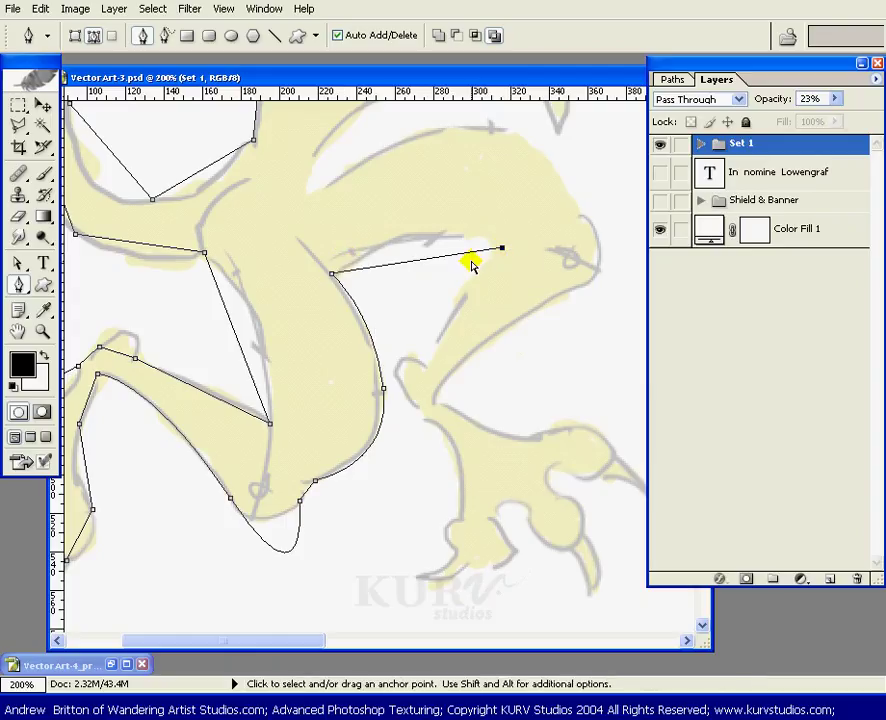
key("ctrl+z")
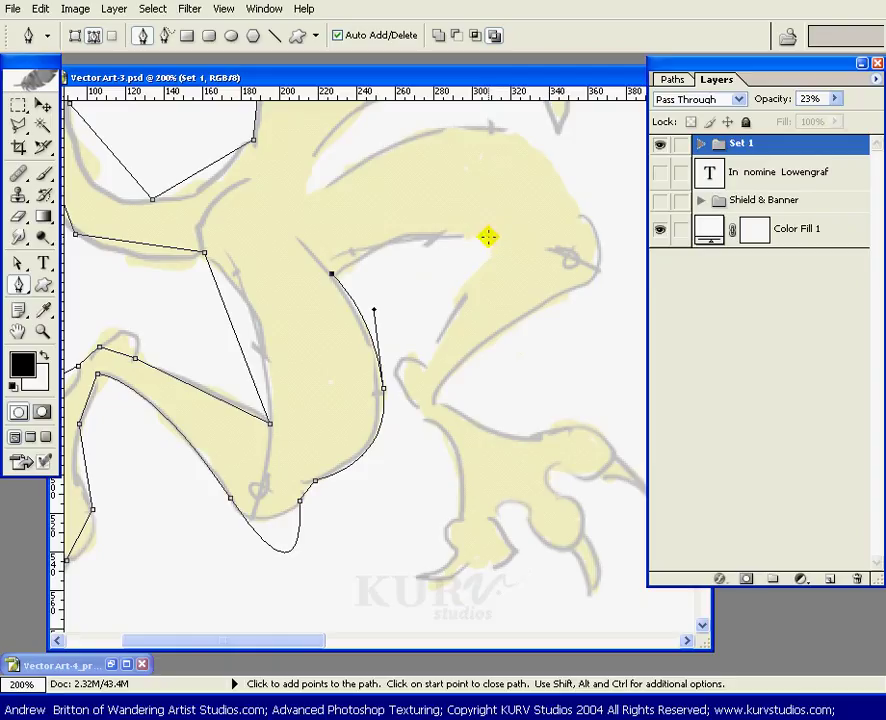
left_click(488, 238)
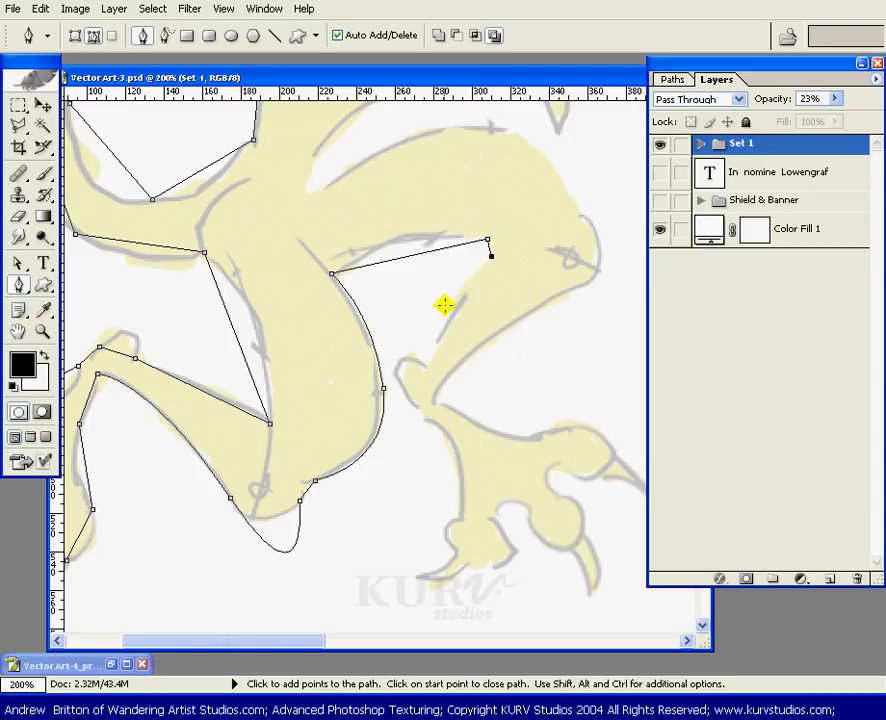
left_click(428, 366)
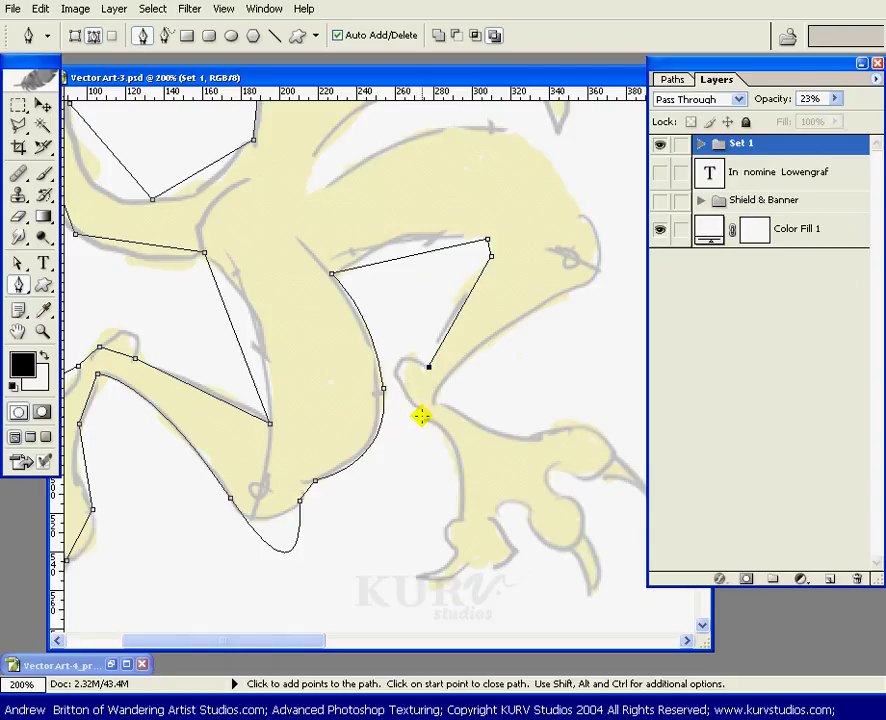
left_click_drag(422, 418, 484, 498)
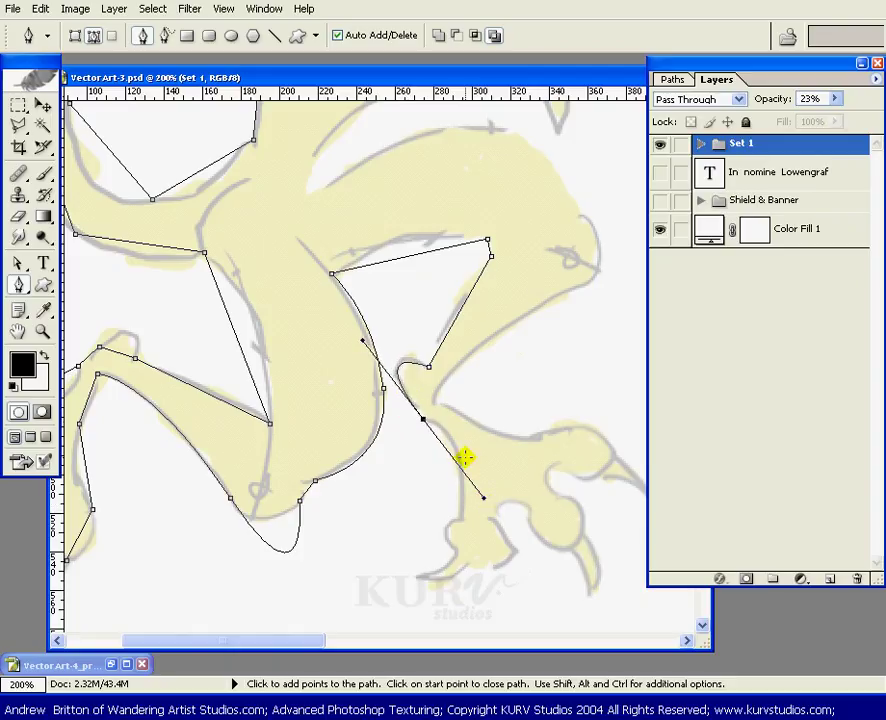
left_click(459, 518)
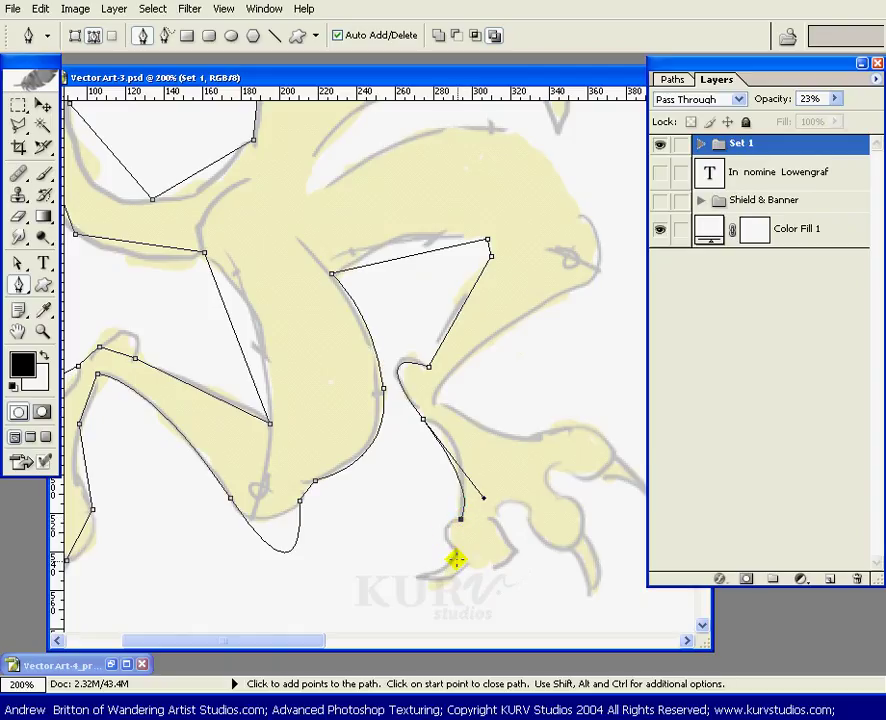
key("ctrl+z")
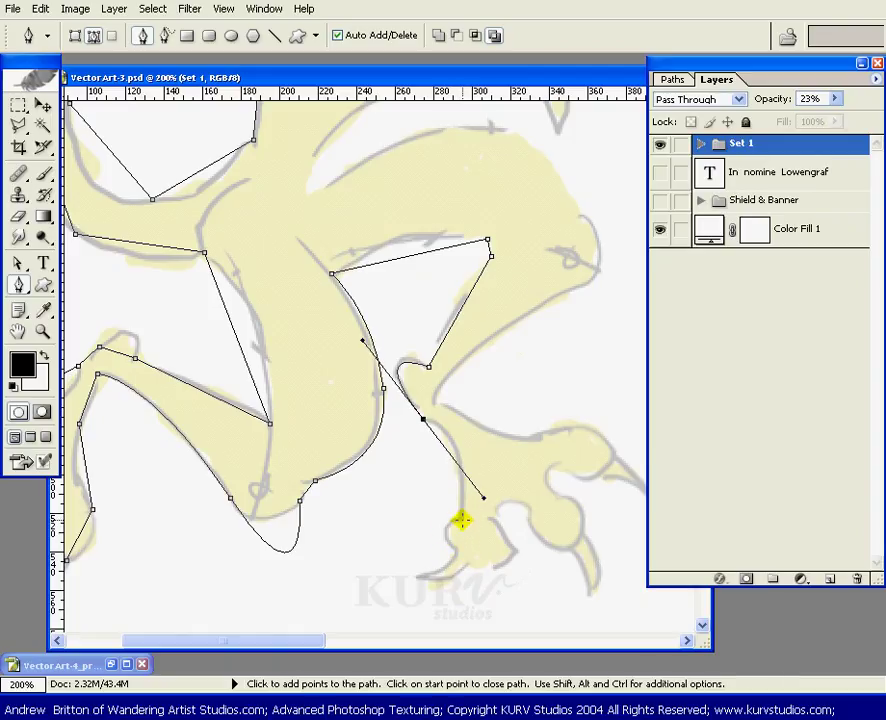
left_click_drag(461, 519, 478, 530)
key("ctrl+z")
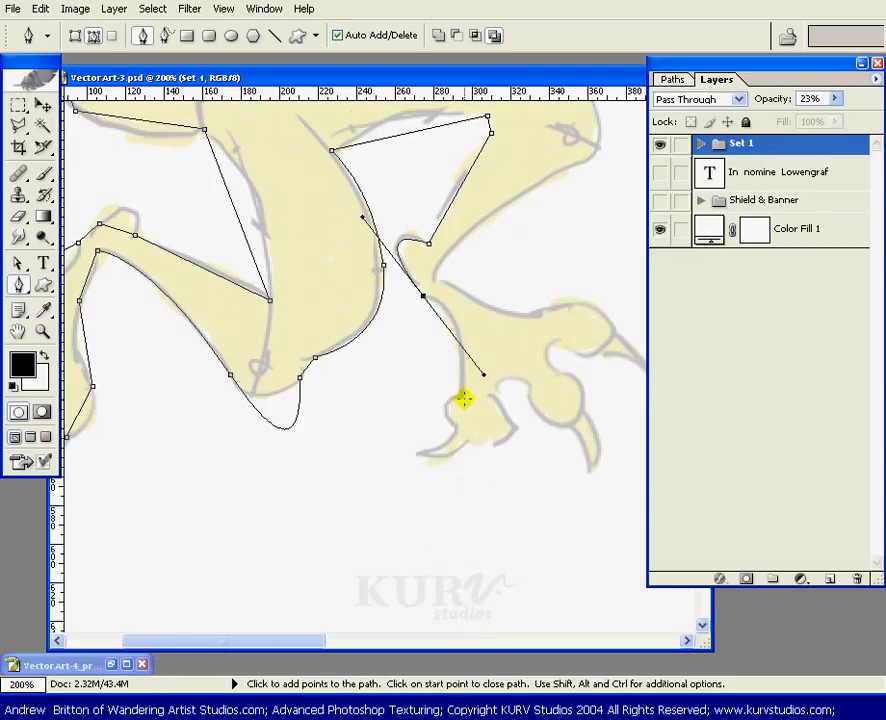
Extend the path down the back of the foot and around the rearmost toe and its claw to the next toe gap
left_click(460, 397)
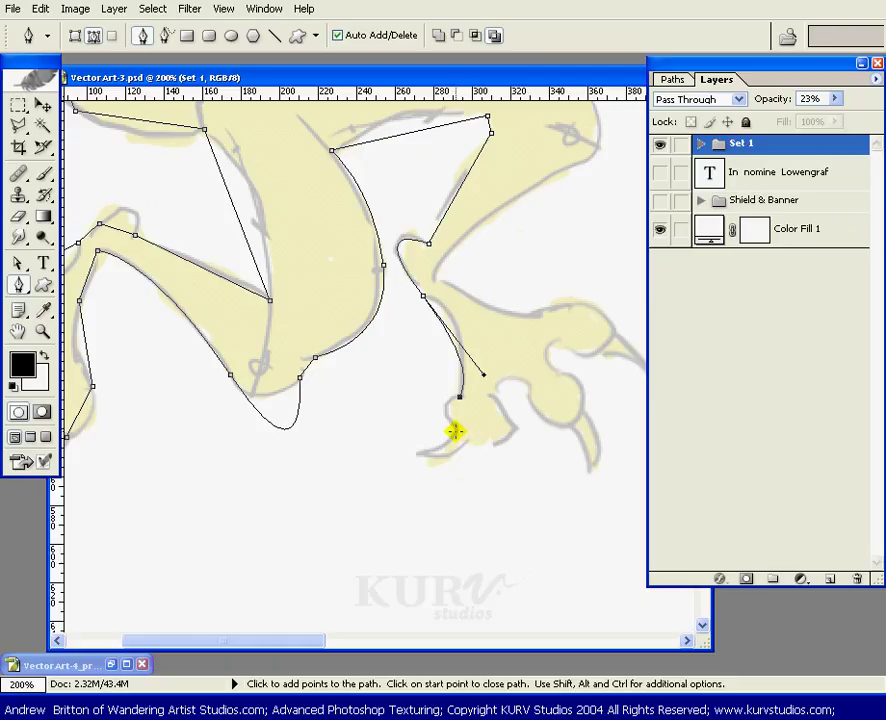
left_click(455, 431)
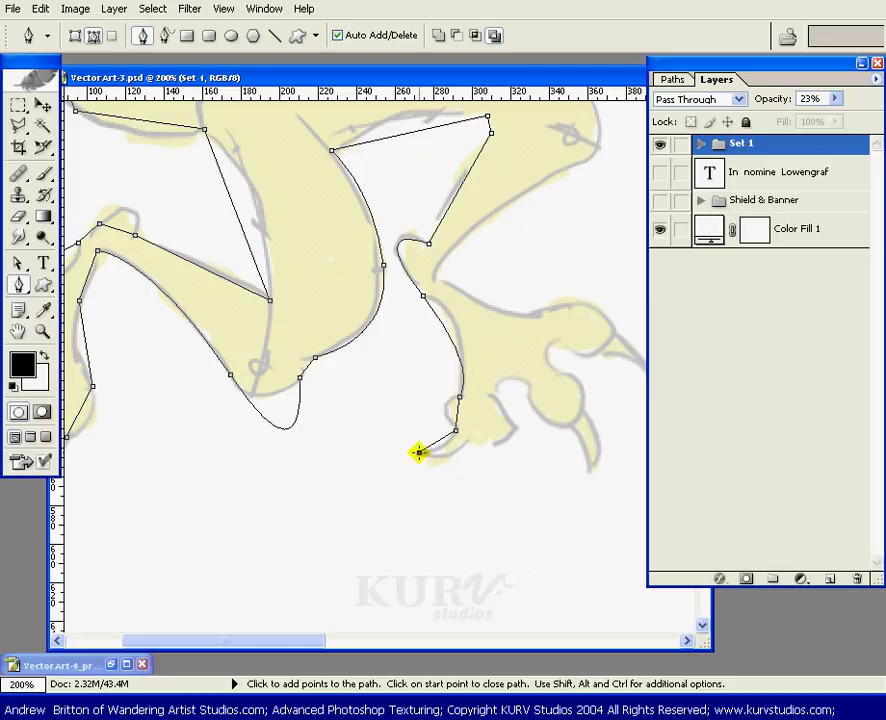
left_click_drag(420, 455, 491, 427)
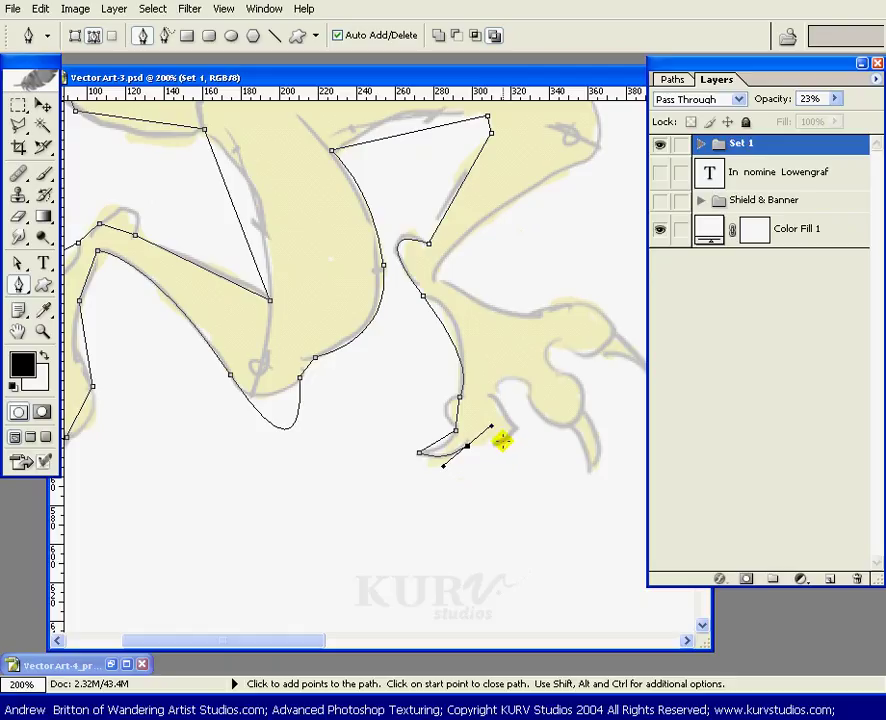
left_click(514, 428)
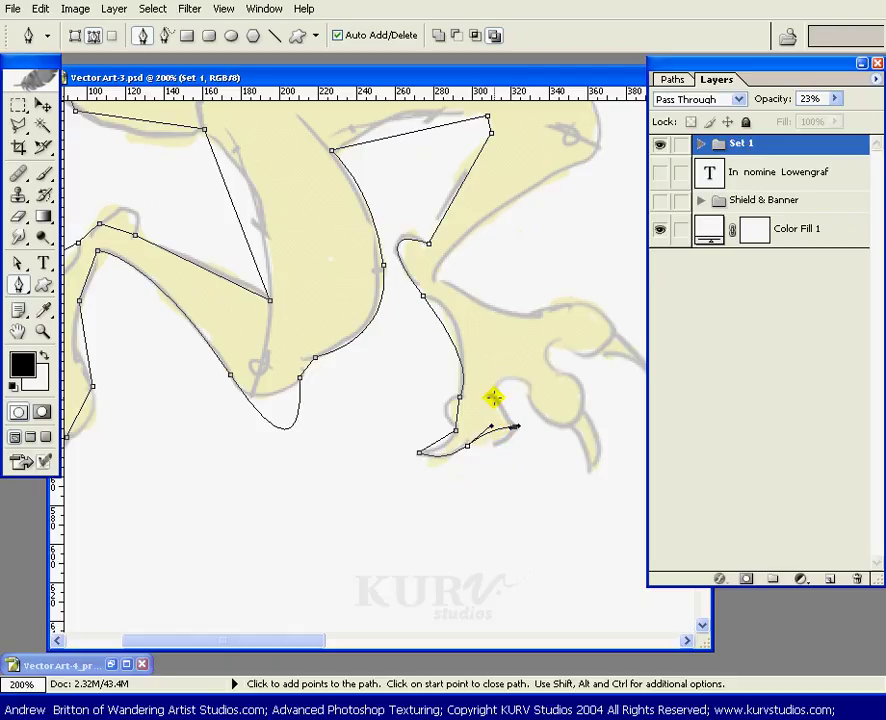
left_click(494, 397)
Trace through the toe gap and around the middle toe and its claw, repositioning the anchor at the claw's base
mouse_move(529, 397)
left_mouse_down()
mouse_move(530, 436)
mouse_move(529, 415)
left_mouse_up()
left_click(568, 426)
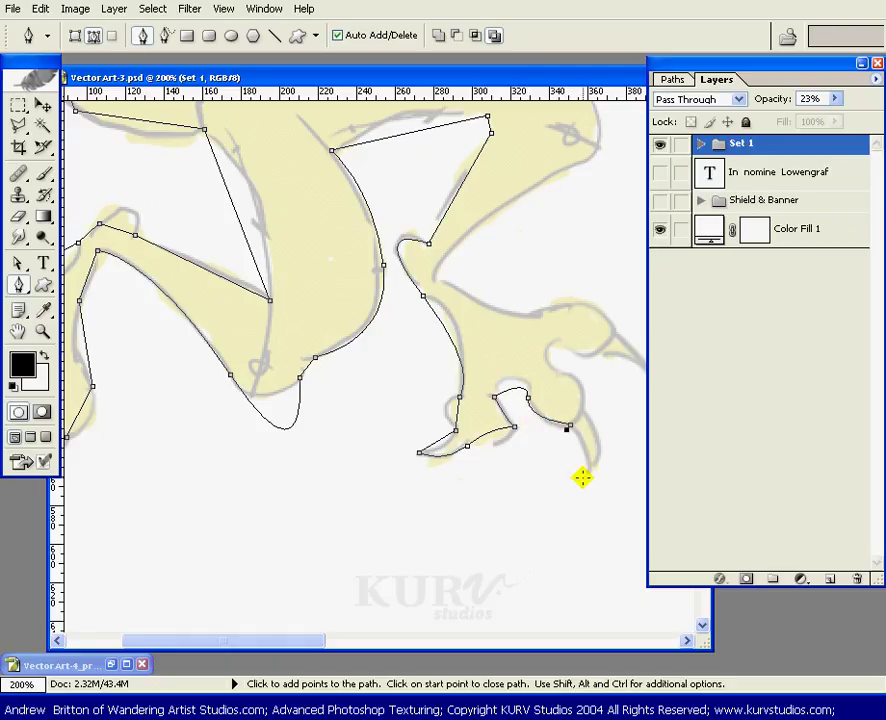
key("ctrl+z")
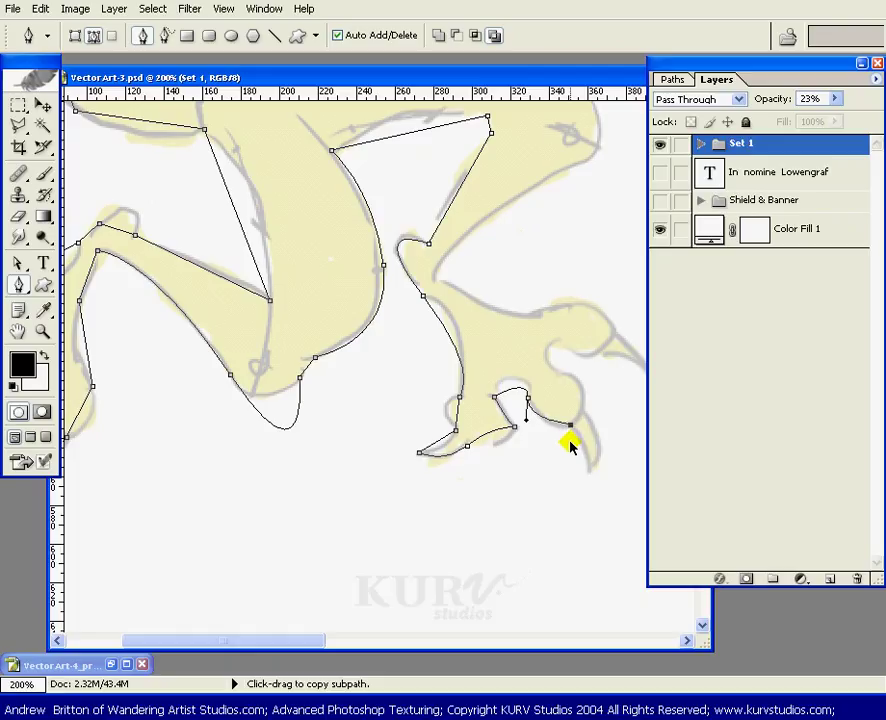
key("ctrl+z")
left_click(567, 427)
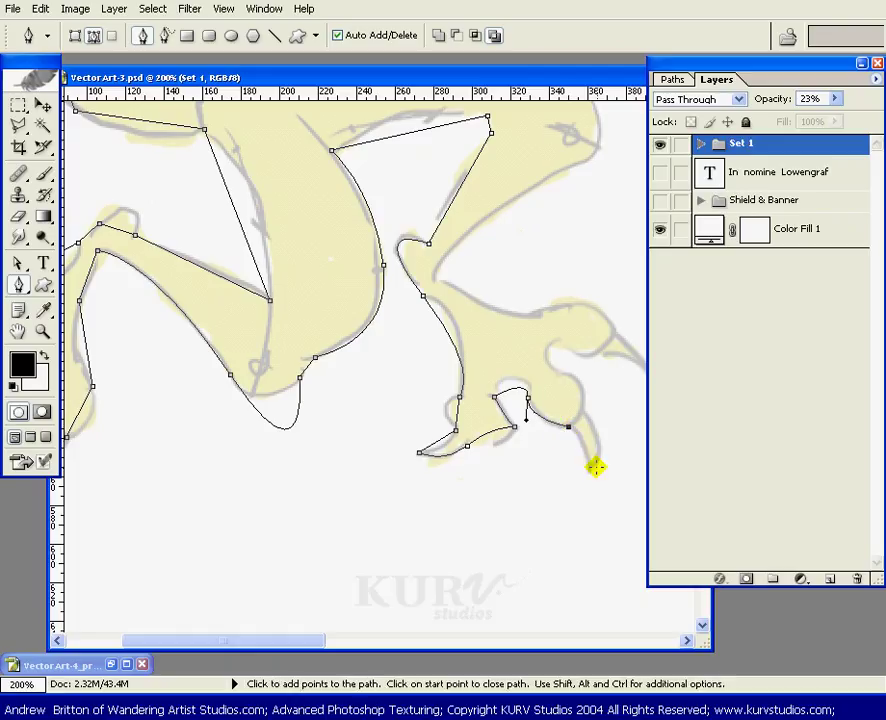
left_click(587, 471)
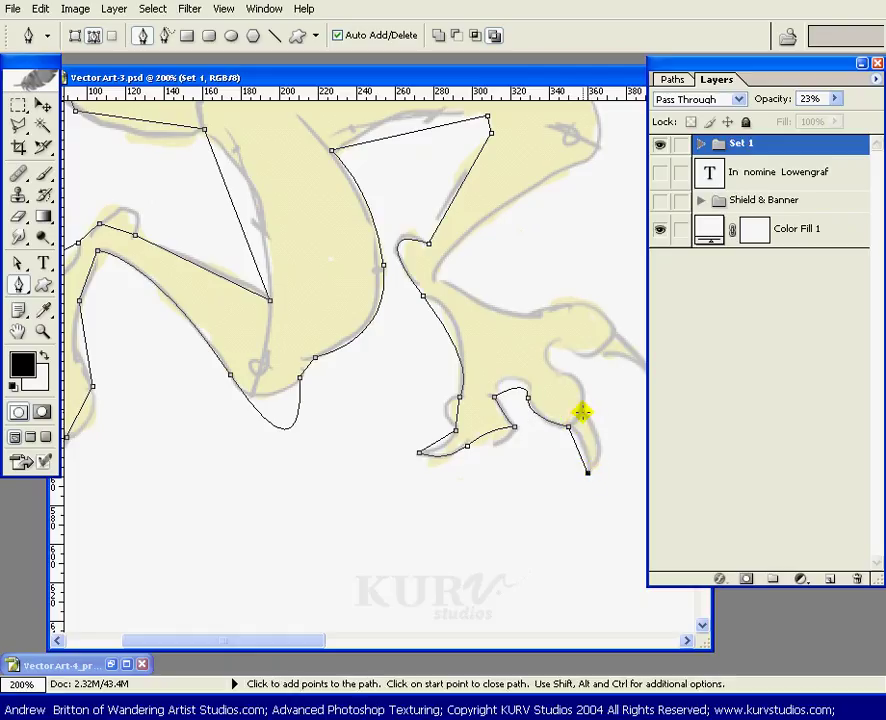
left_click_drag(581, 411, 558, 372)
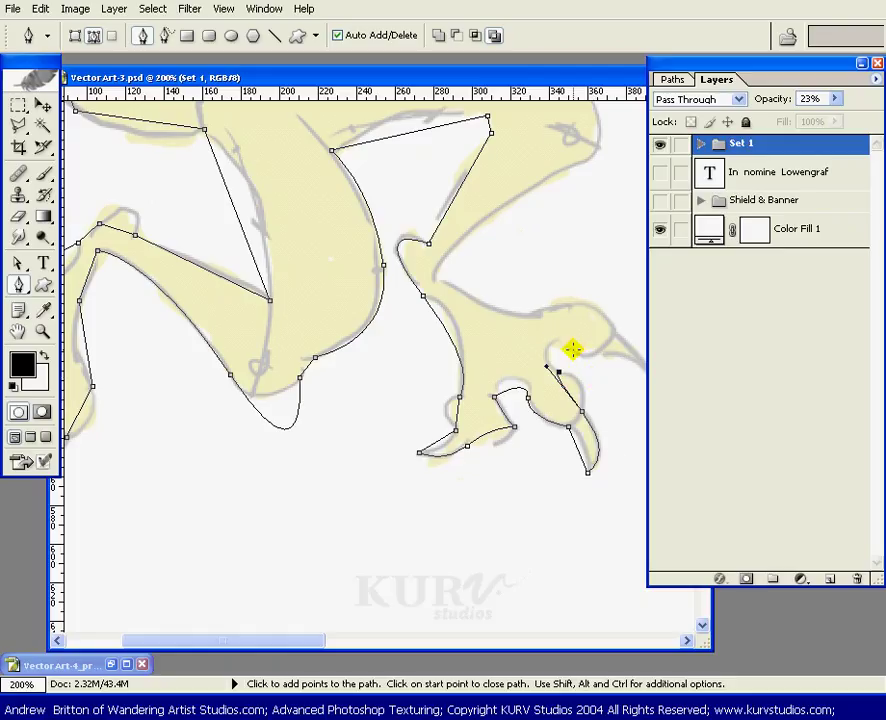
Trace the next toe gap and the uppermost toe with its claw, curving back over the top of the toe
left_click(573, 350)
left_click_drag(596, 388, 490, 411)
left_click(494, 373)
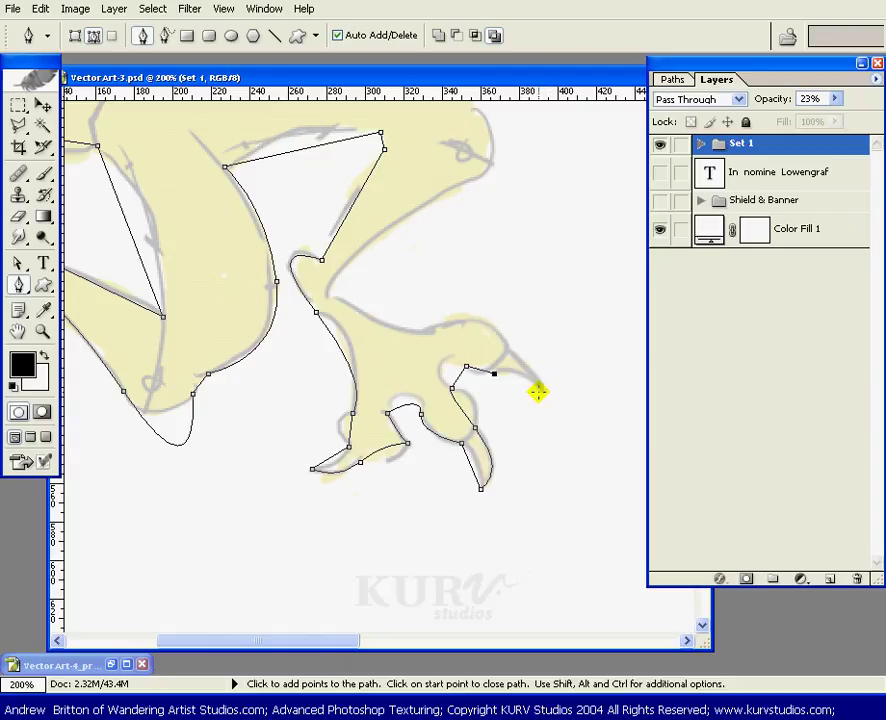
left_click(538, 390)
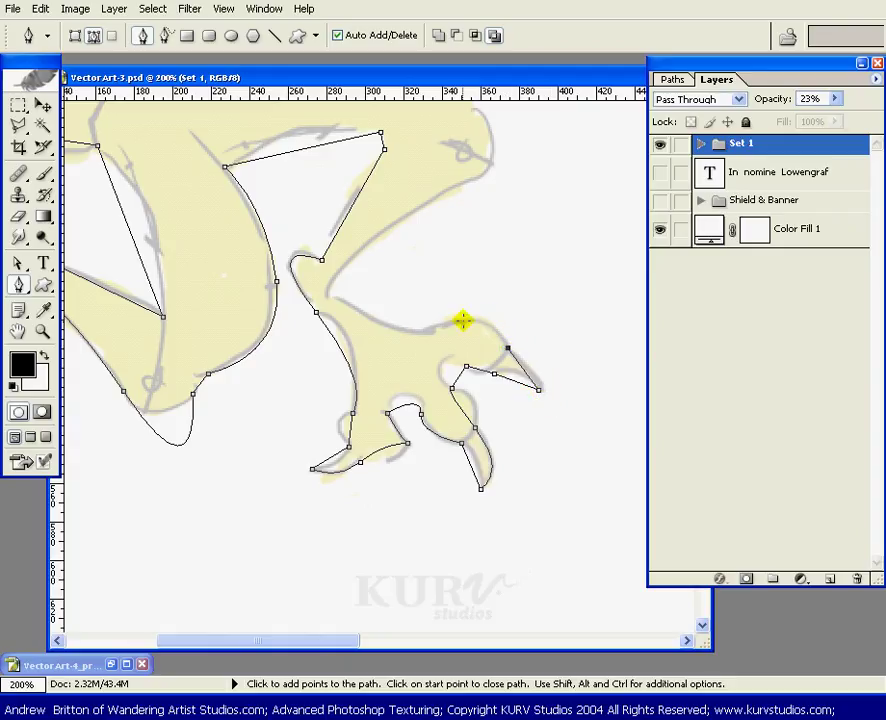
left_click_drag(440, 326, 376, 342)
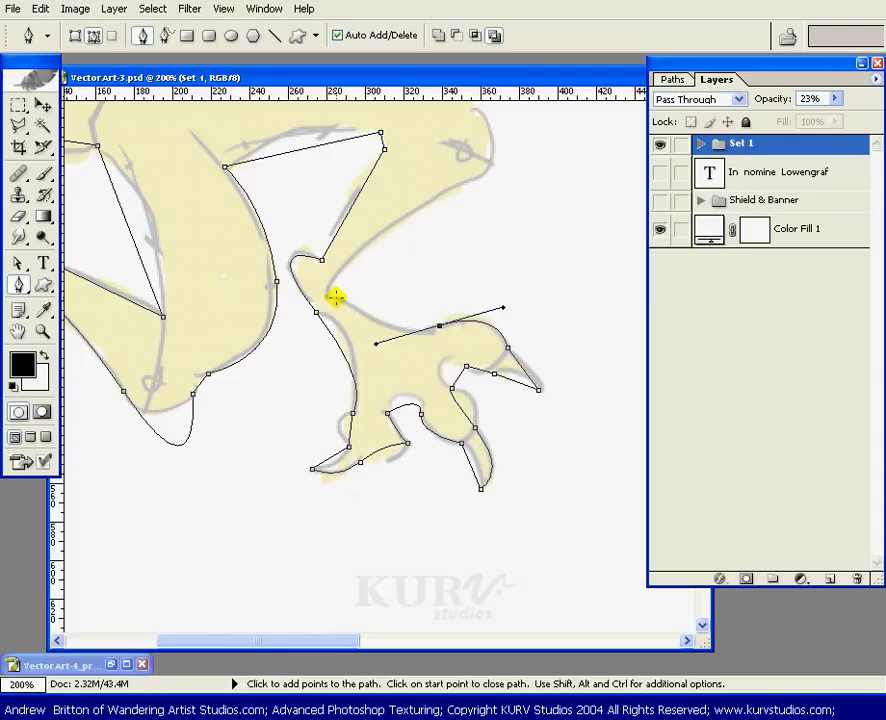
Trace the top of the foot, the front of the shin, the knee and the upper thigh with curved segments to the belly
left_click_drag(327, 301, 293, 307)
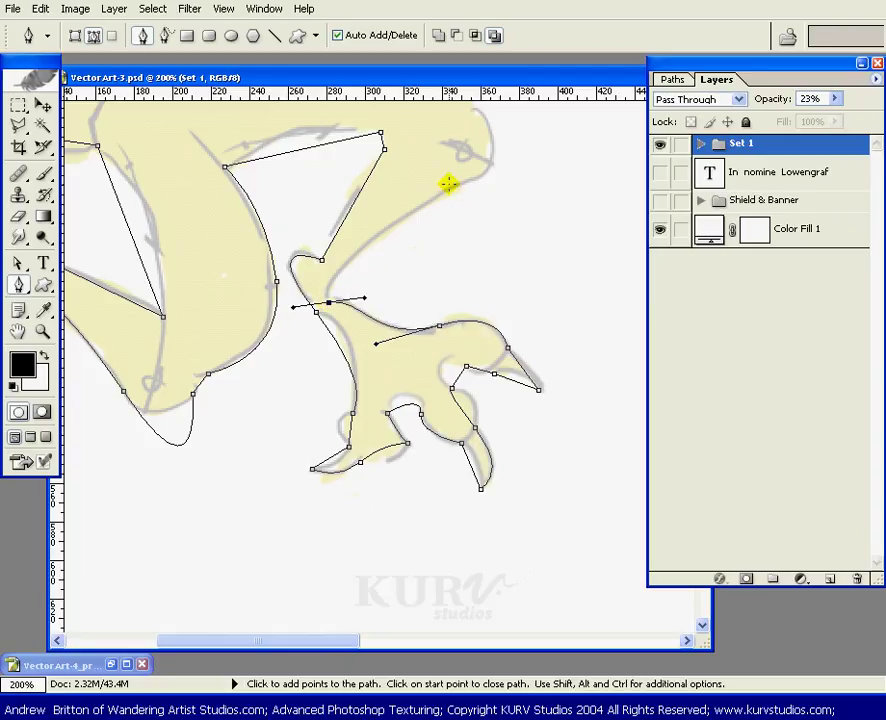
left_click_drag(443, 188, 466, 190)
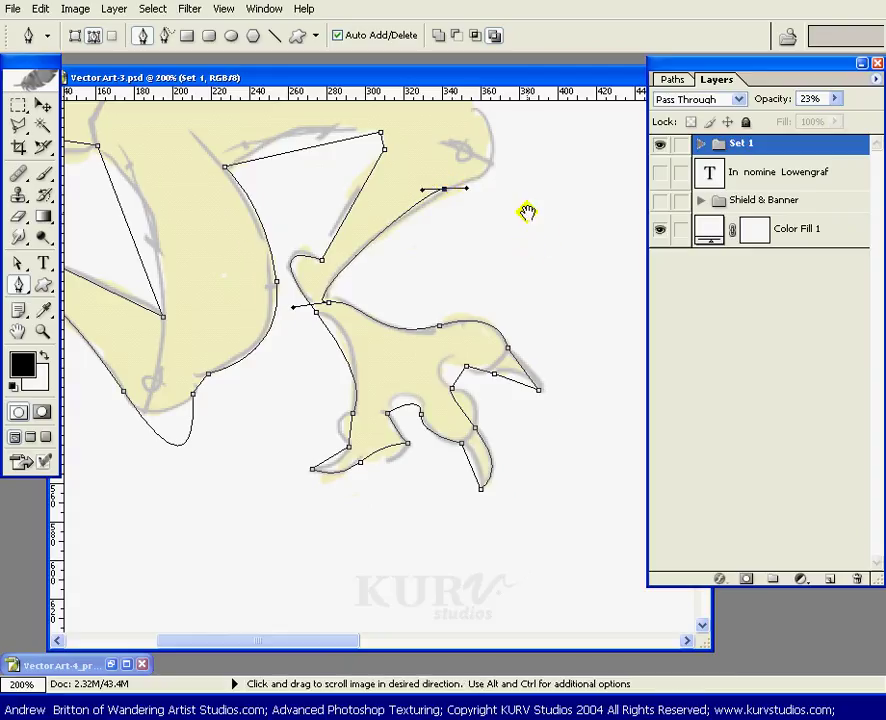
left_click_drag(534, 214, 531, 363)
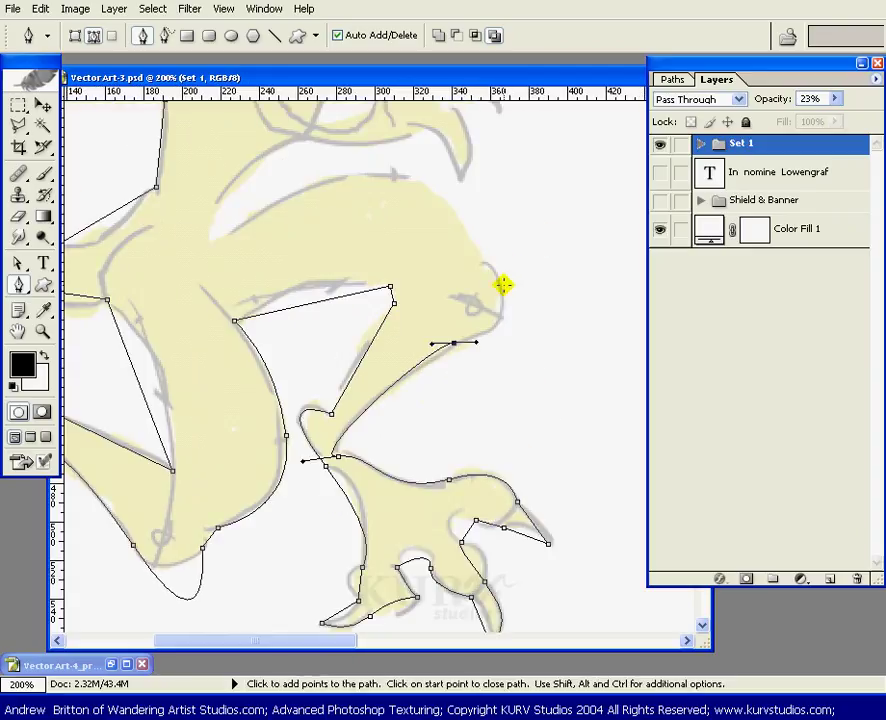
left_click_drag(500, 287, 474, 207)
left_click_drag(393, 175, 374, 174)
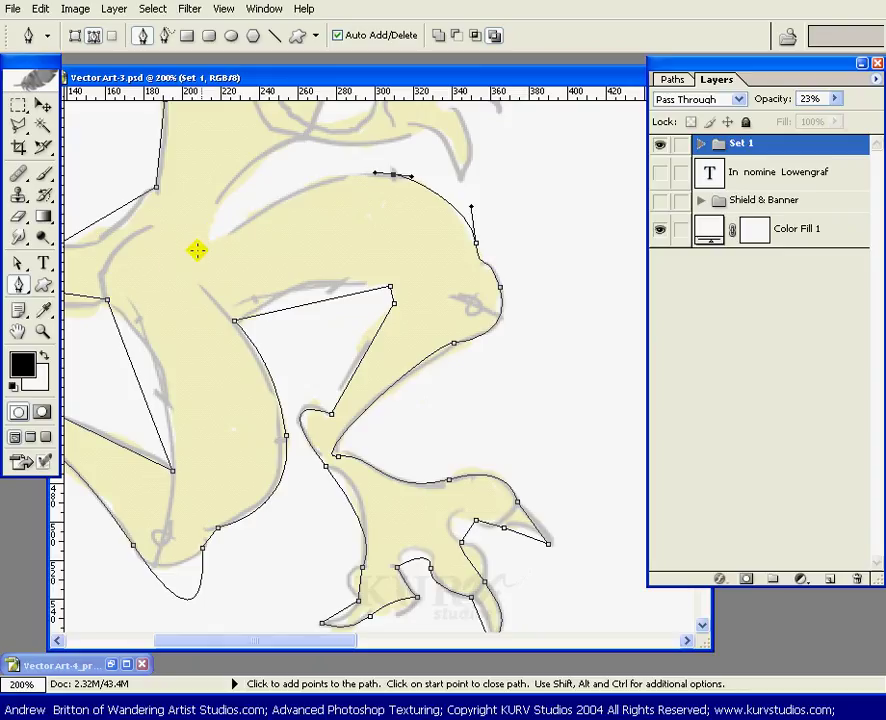
left_click(208, 241)
left_click_drag(208, 241, 118, 309)
Curve the path from the belly up to the lower arm's elbow and along the forearm's underside to the hand
left_click(233, 181)
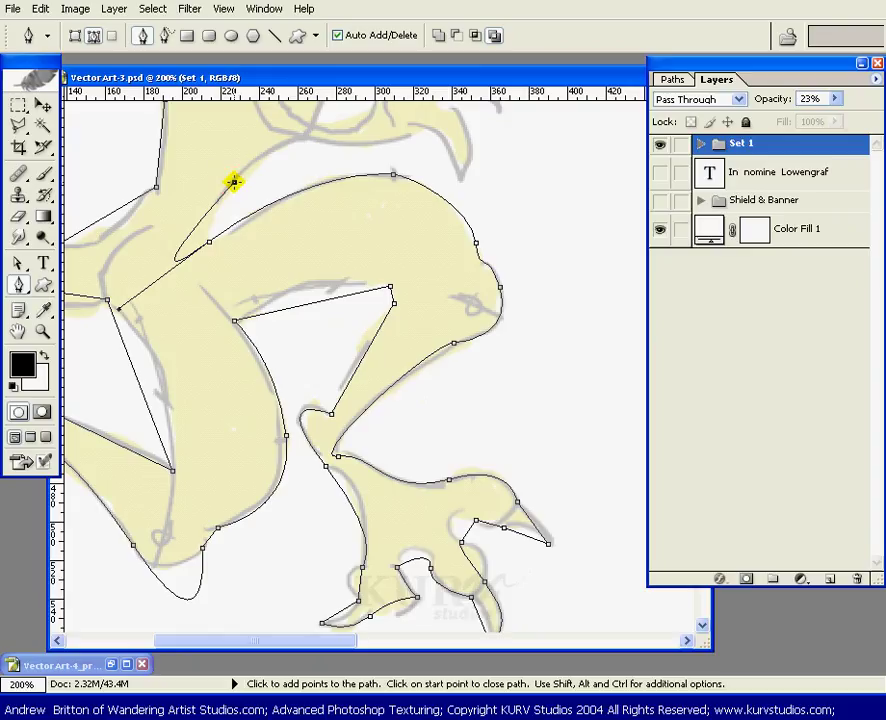
key("ctrl+z")
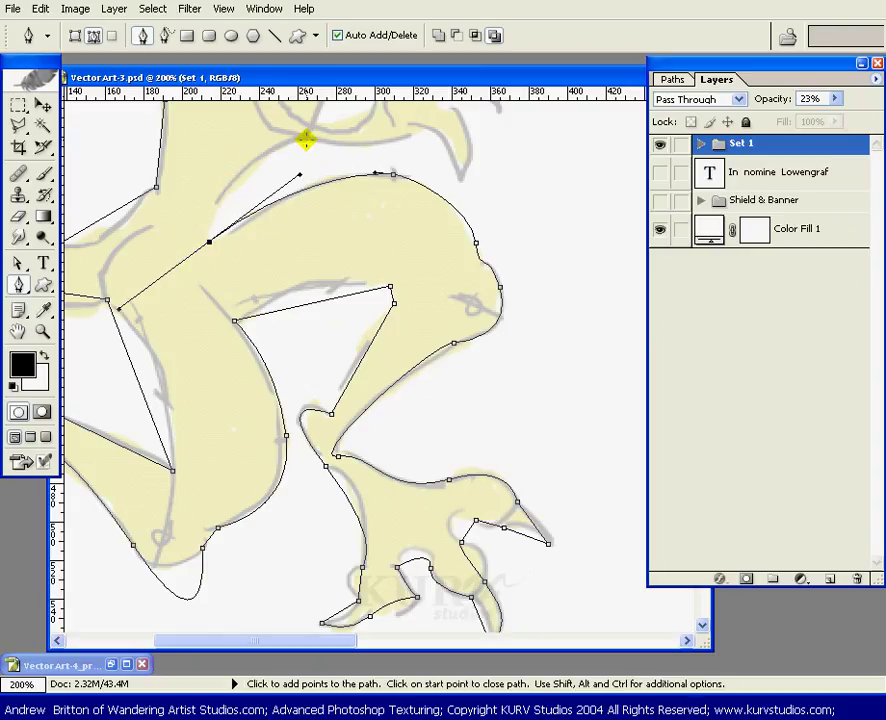
left_click_drag(306, 134, 340, 154)
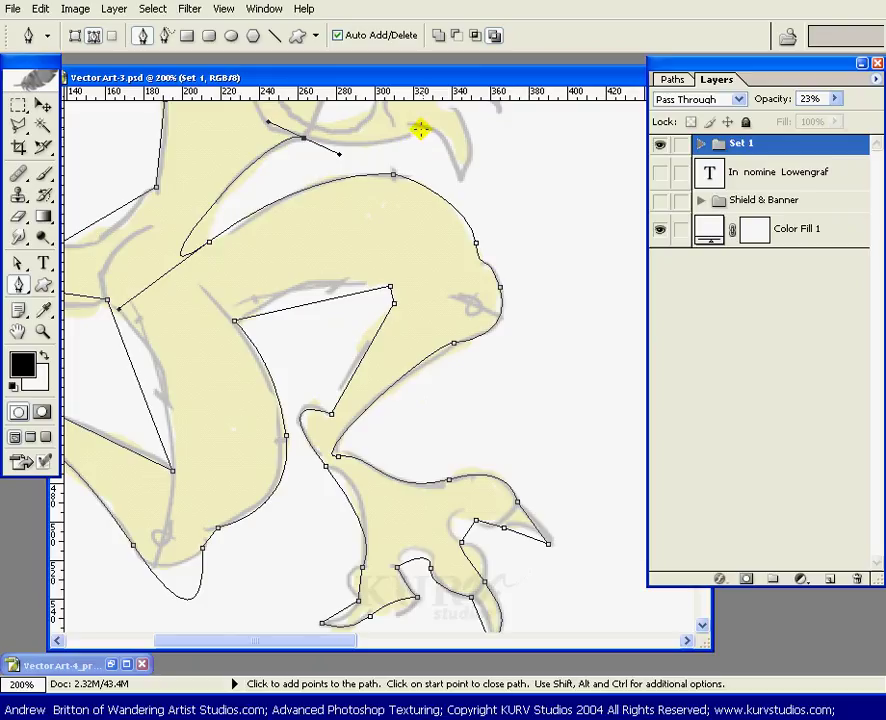
left_click_drag(421, 128, 420, 118)
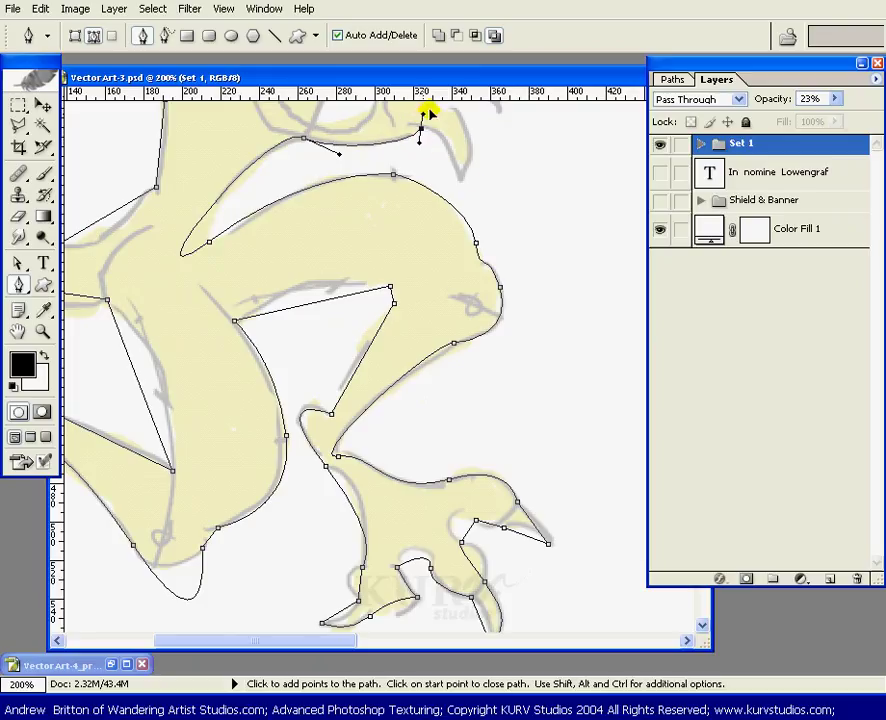
Trace around the lower hand's bottom and middle fingers and their claws, up to the base of the top finger
left_click_drag(457, 178, 566, 350)
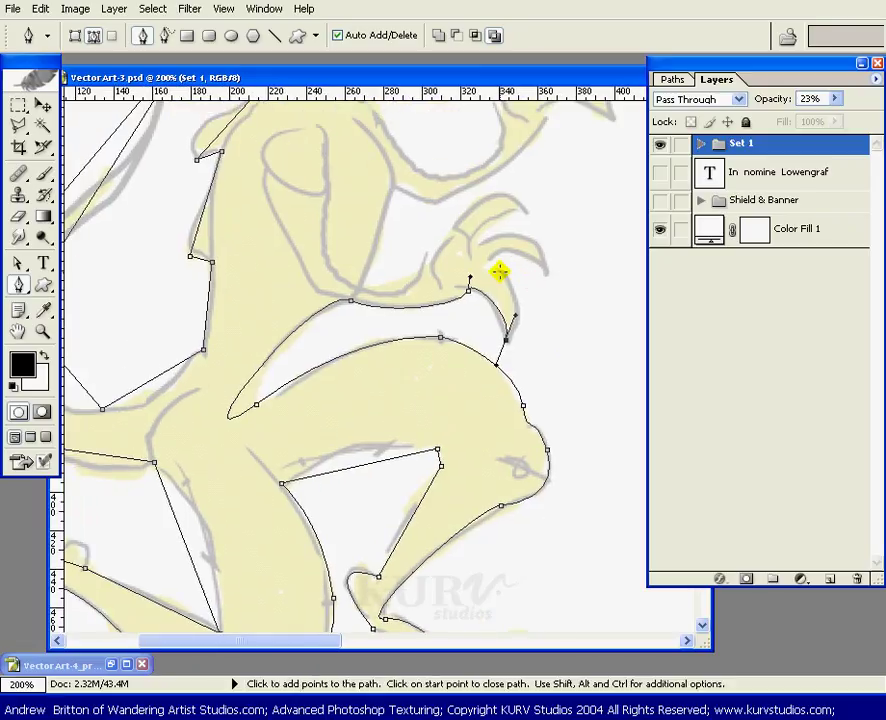
left_click_drag(499, 271, 455, 236)
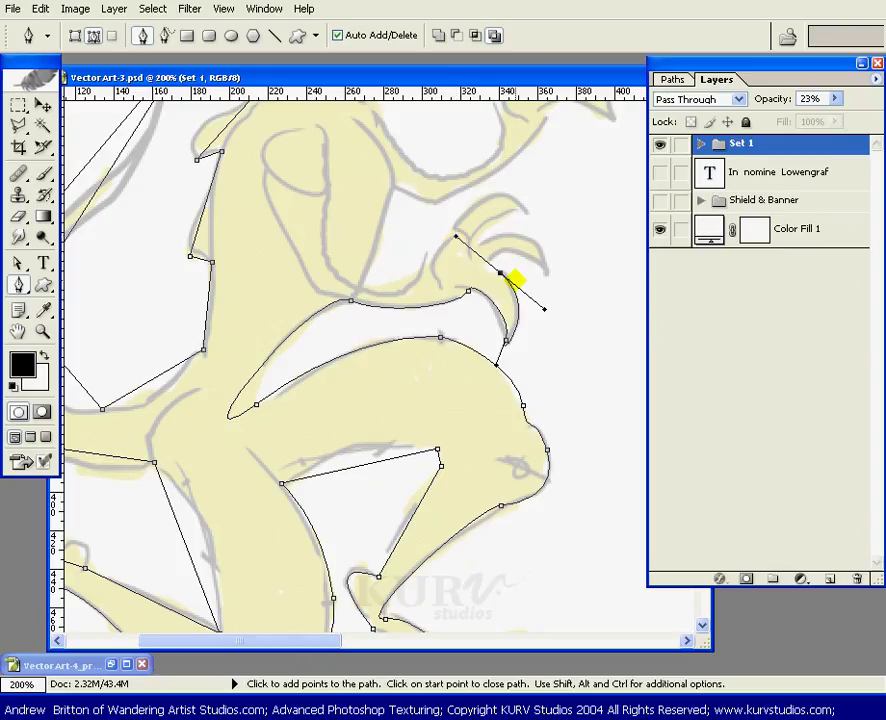
left_click(490, 260)
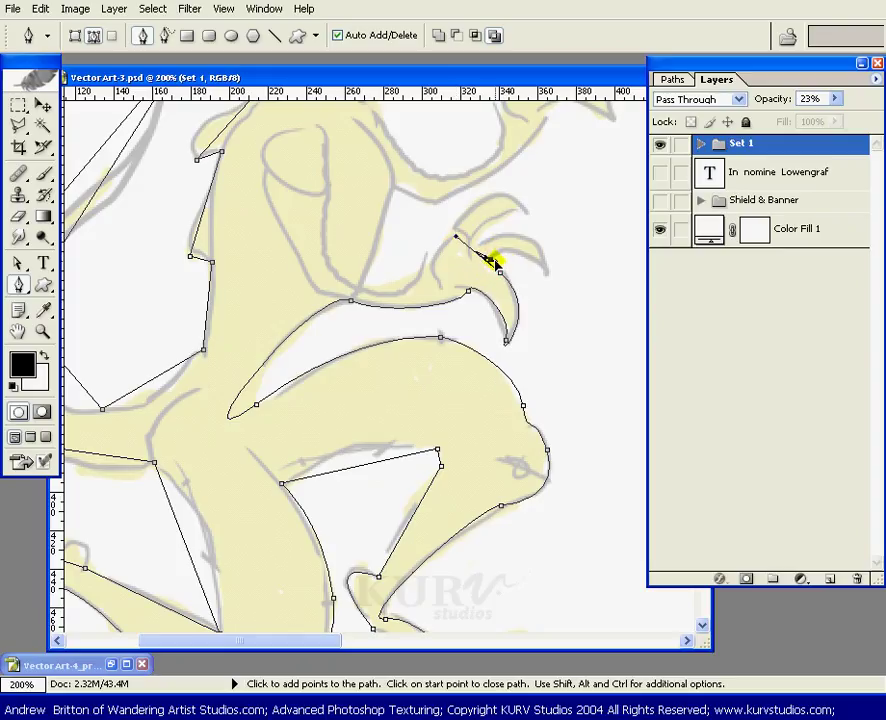
left_click_drag(542, 271, 557, 303)
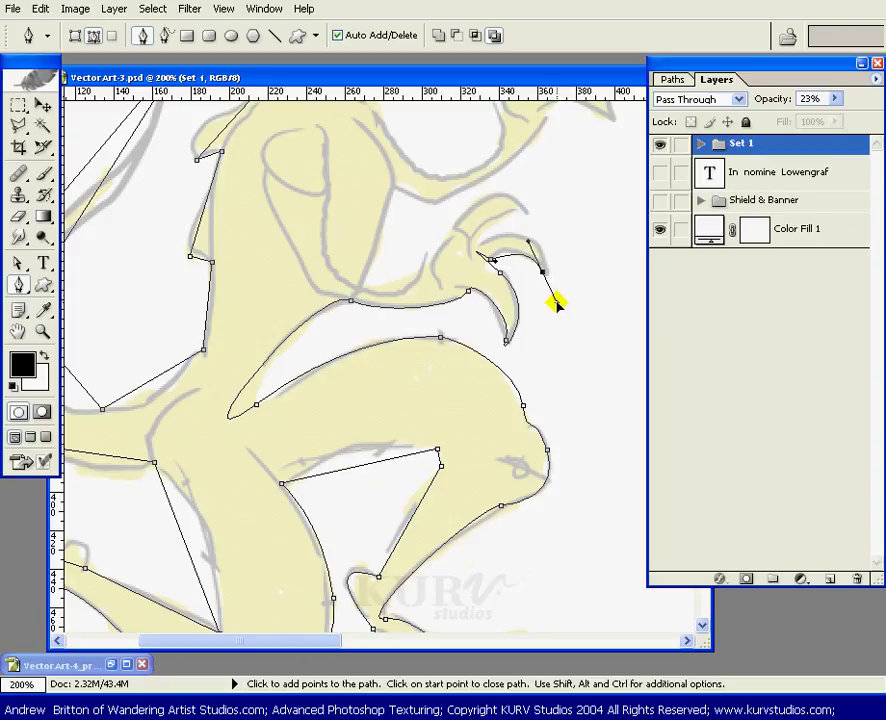
left_click_drag(538, 239, 525, 240)
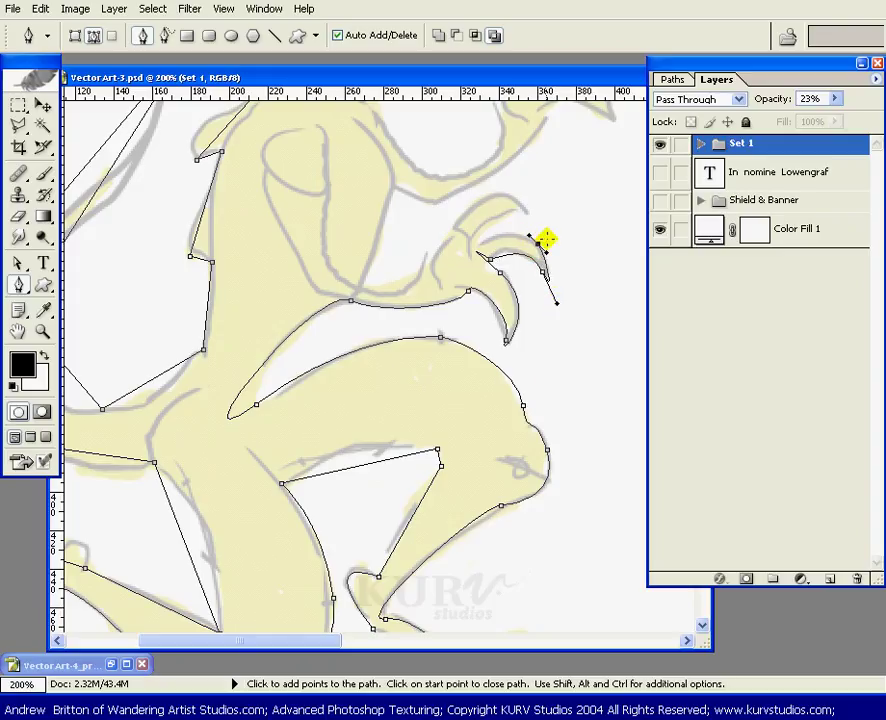
left_click(477, 232)
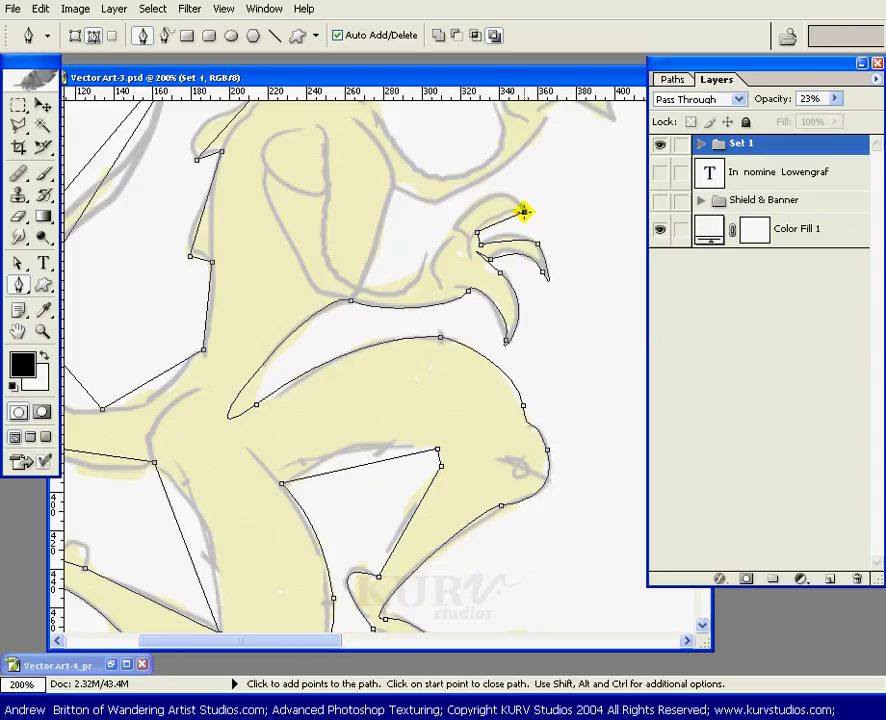
Trace over the lower hand's top finger, the back of the hand and the wrist, then along the forearm's upper edge to the body
left_click_drag(502, 195, 478, 196)
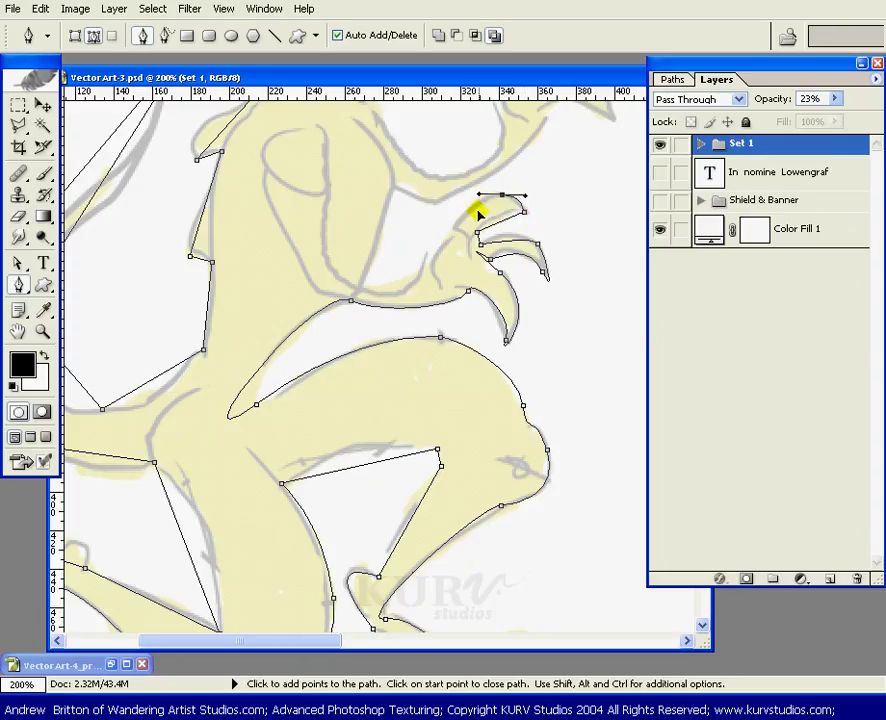
left_click(451, 232)
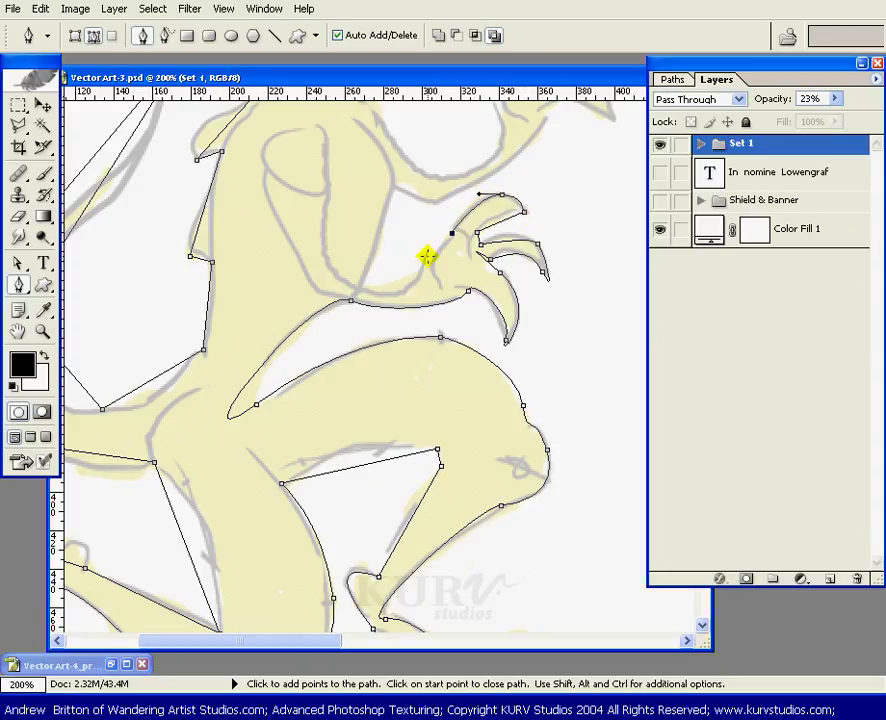
left_click_drag(428, 253, 420, 253)
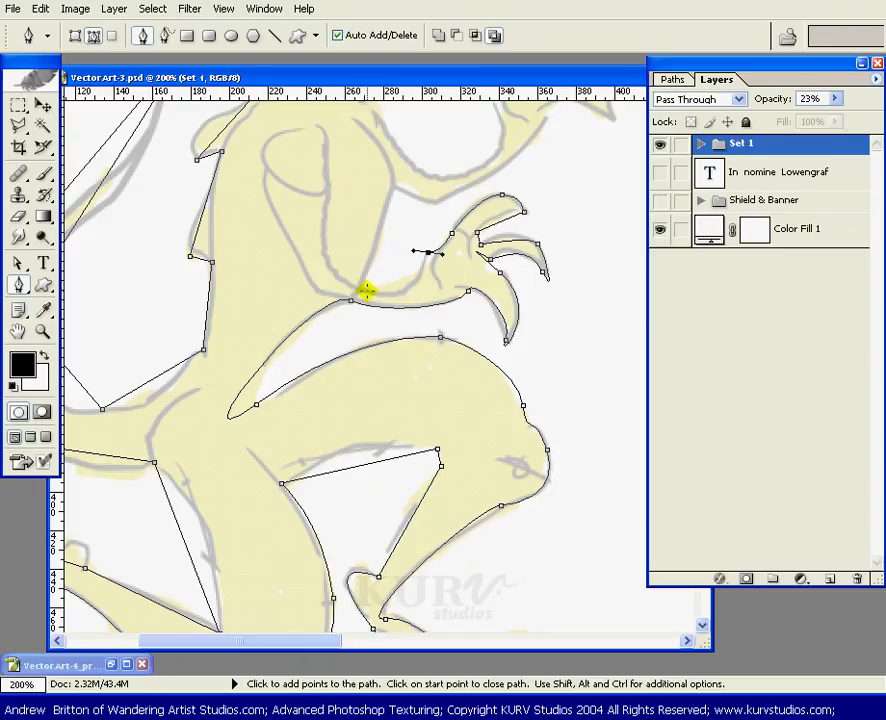
left_click_drag(358, 287, 296, 256)
left_click_drag(292, 258, 289, 256)
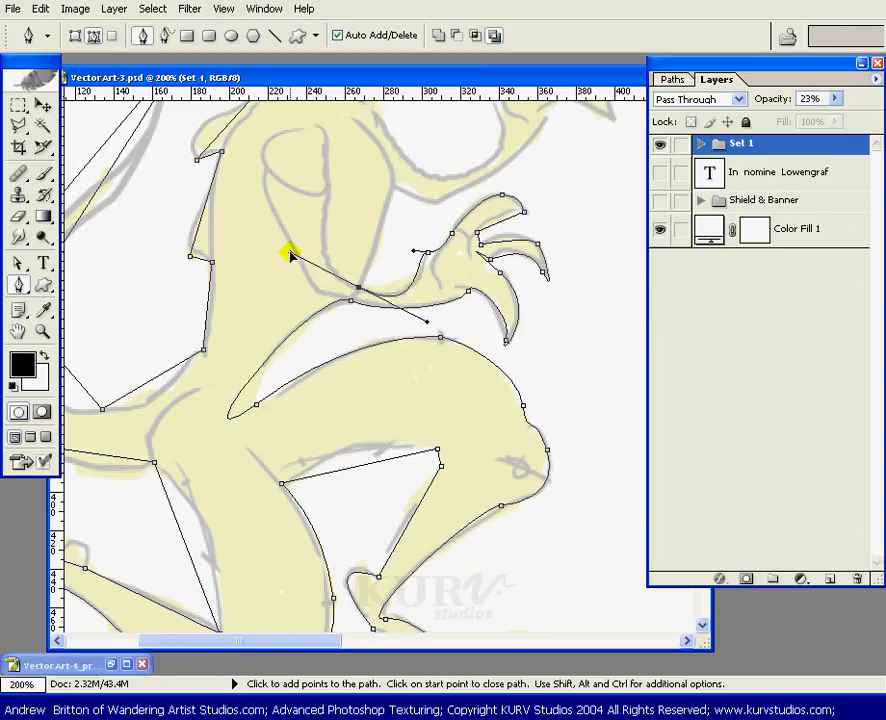
Extend the path up the chest, along the raised arm's underside and out to the claw tip of its lowest finger
left_click(390, 189)
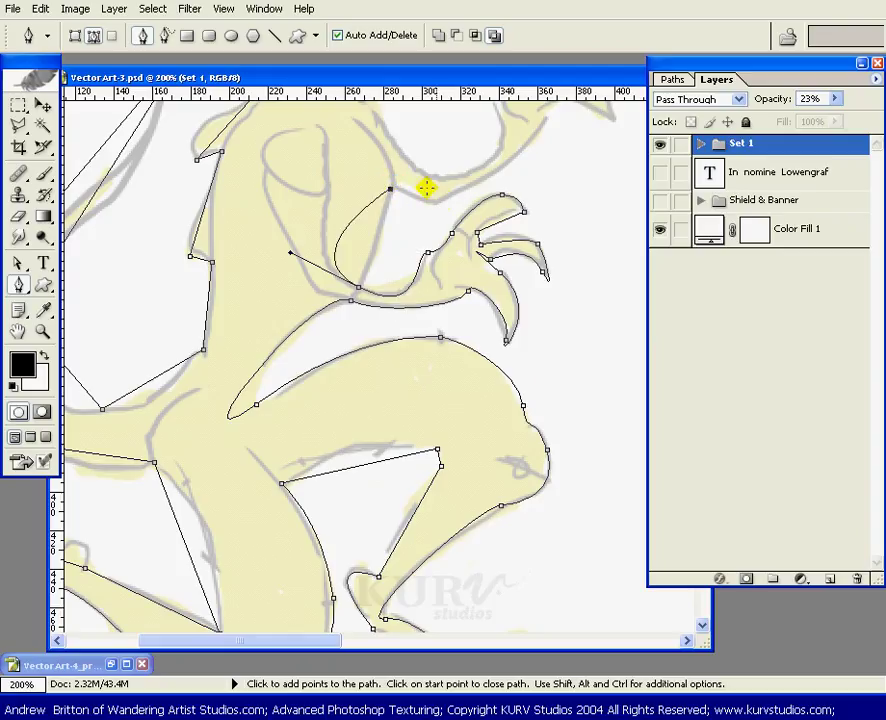
left_click_drag(430, 202, 443, 205)
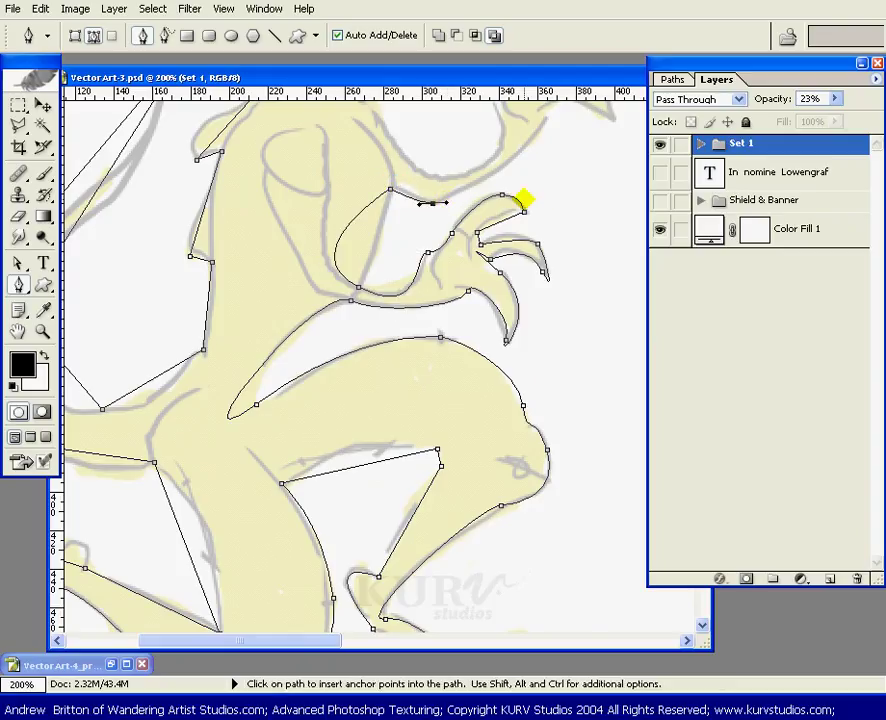
mouse_move(524, 198)
left_mouse_down()
mouse_move(512, 293)
mouse_move(491, 360)
left_mouse_up()
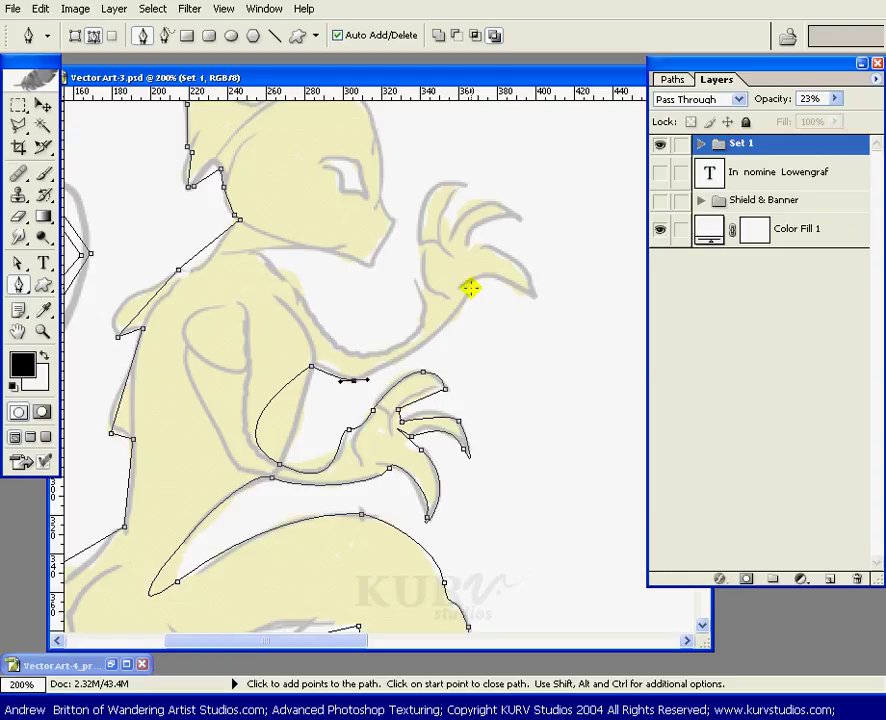
left_click_drag(470, 288, 471, 243)
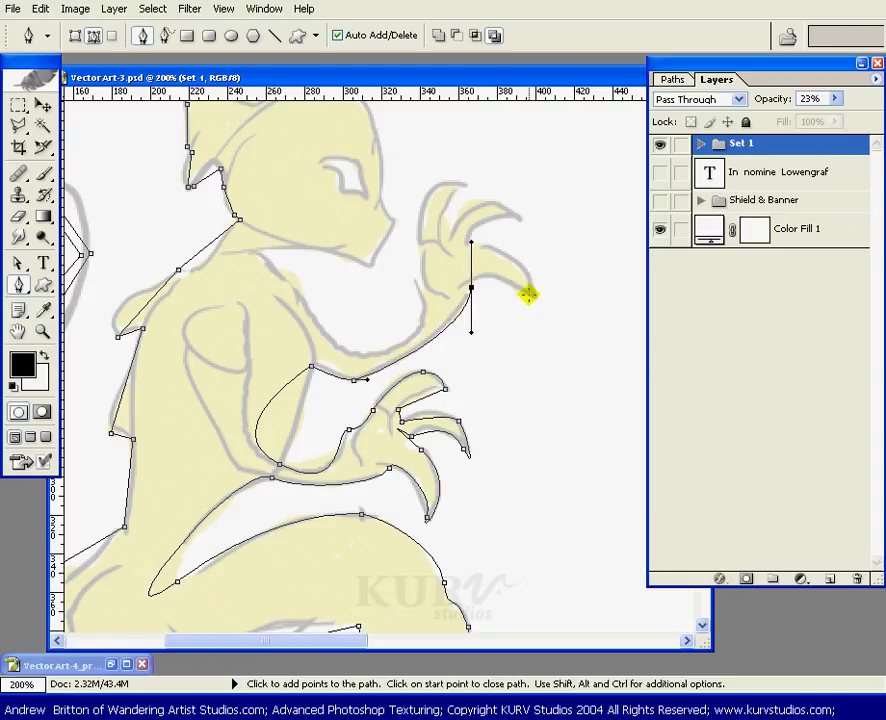
left_click(528, 293)
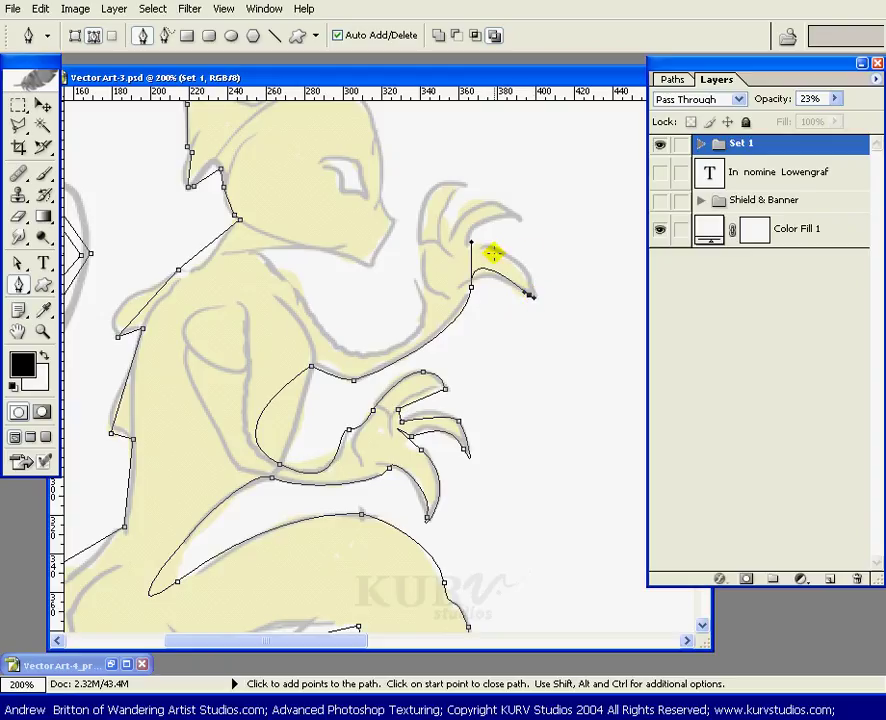
Trace the raised hand's lowest finger along its upper edge, then its middle and top fingers with their claws
left_click_drag(490, 248, 443, 237)
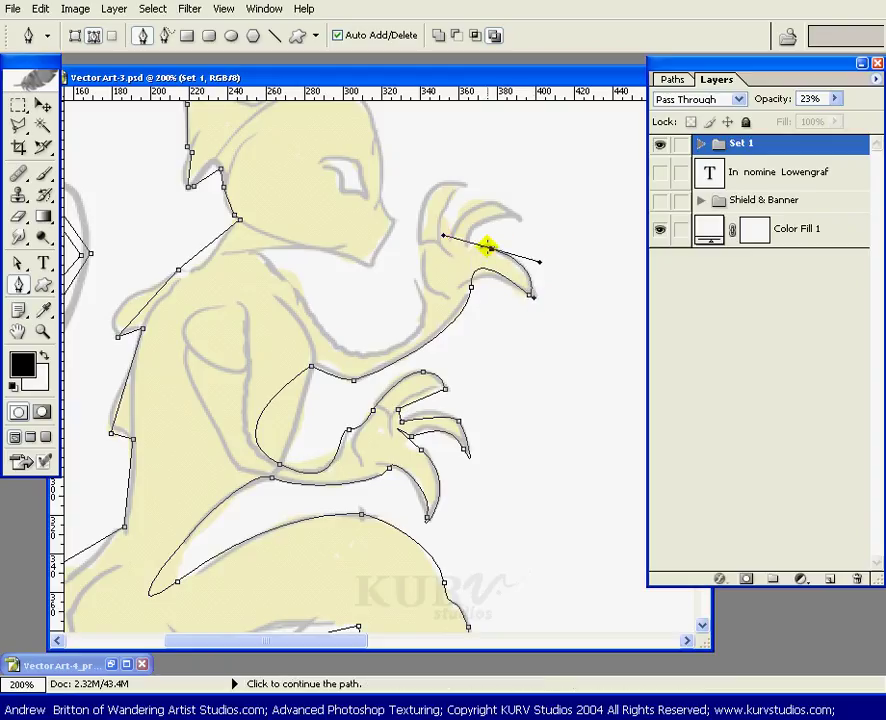
left_click(470, 248)
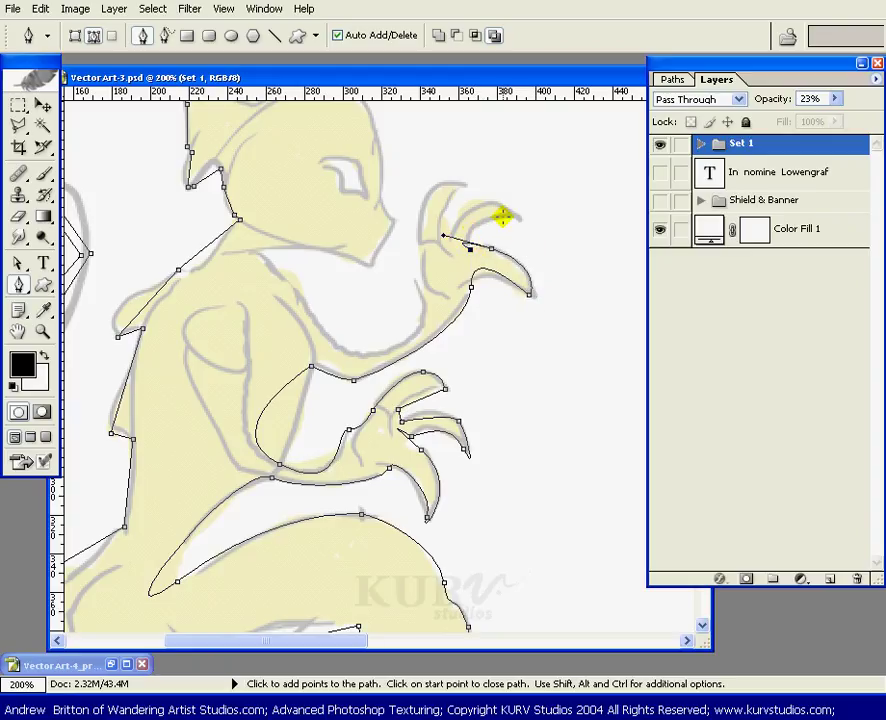
mouse_move(474, 223)
left_mouse_down()
mouse_move(519, 218)
mouse_move(477, 205)
left_mouse_up()
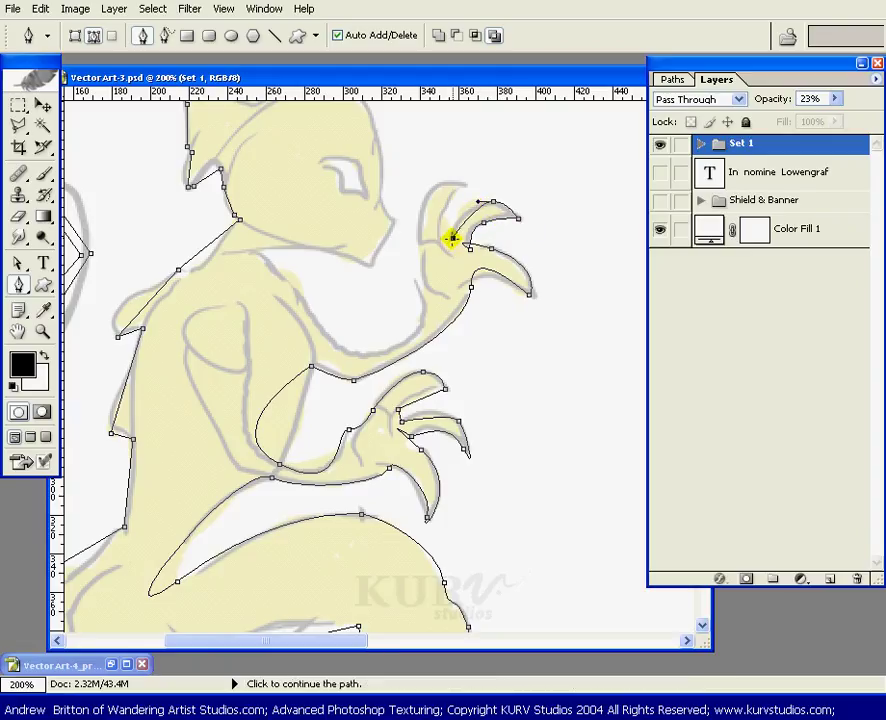
left_click_drag(452, 238, 438, 235)
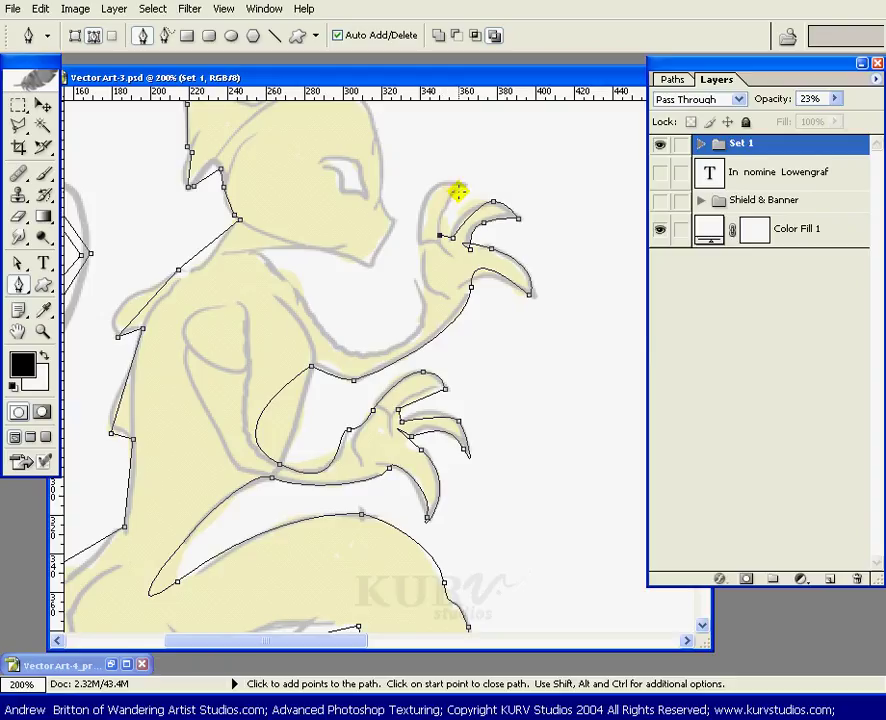
left_click_drag(458, 188, 422, 200)
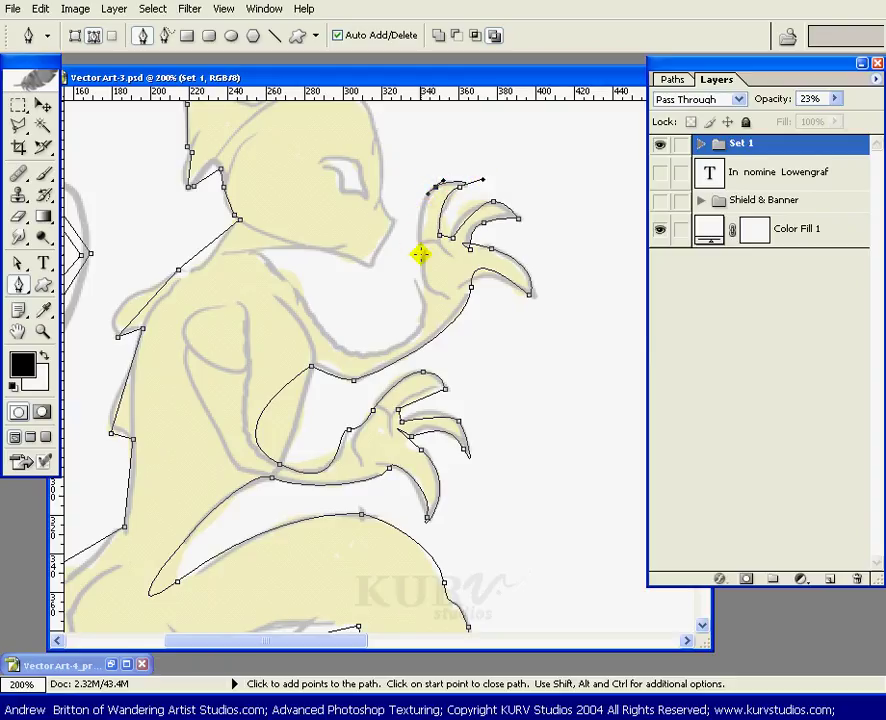
Continue the path down the back of the raised hand, across to the shoulder and neck, and along the jaw to the snout tip
left_click_drag(421, 245, 410, 290)
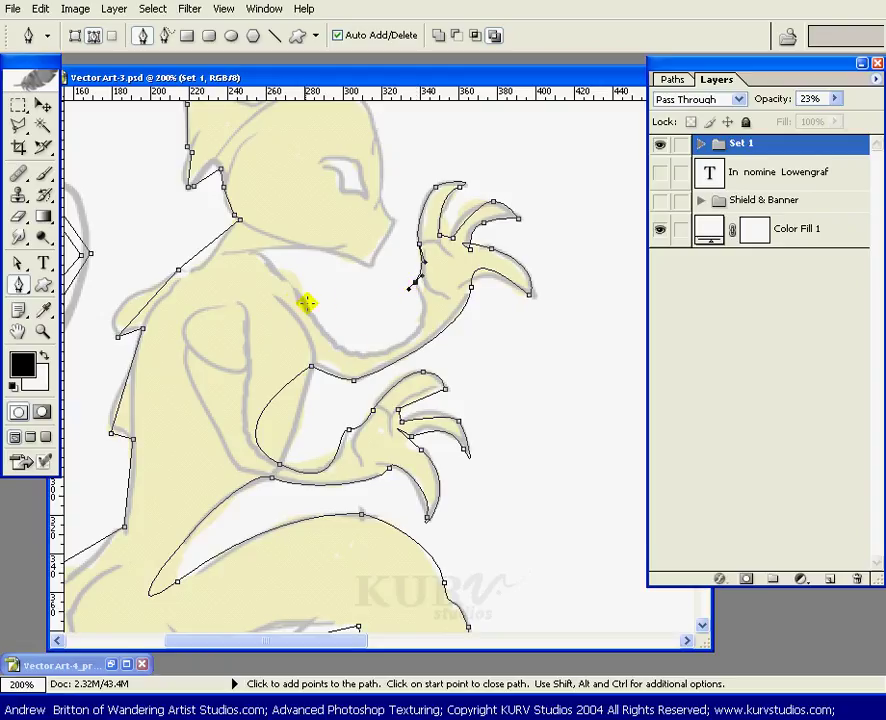
left_click_drag(298, 296, 273, 272)
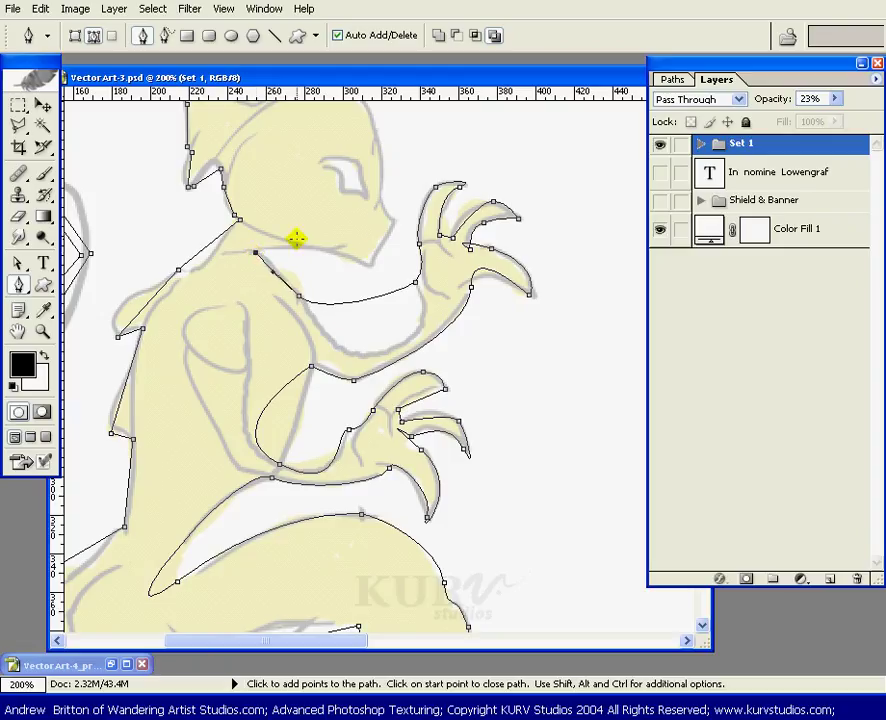
left_click_drag(367, 265, 394, 289)
left_click(395, 220)
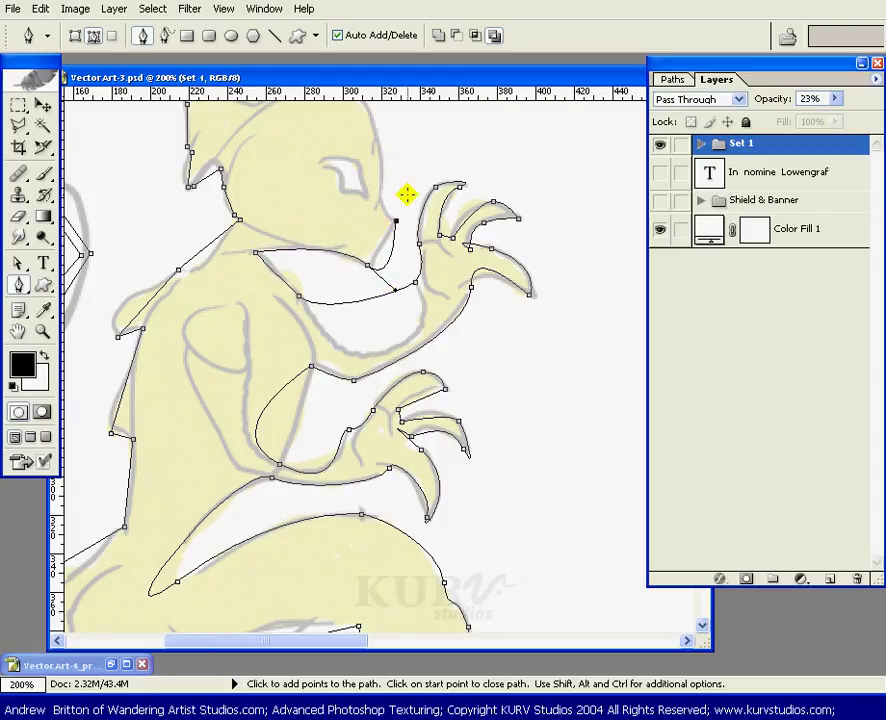
Curve the path from the snout up the forehead and over the top of the head to the front ear's base
left_click_drag(406, 178, 474, 278)
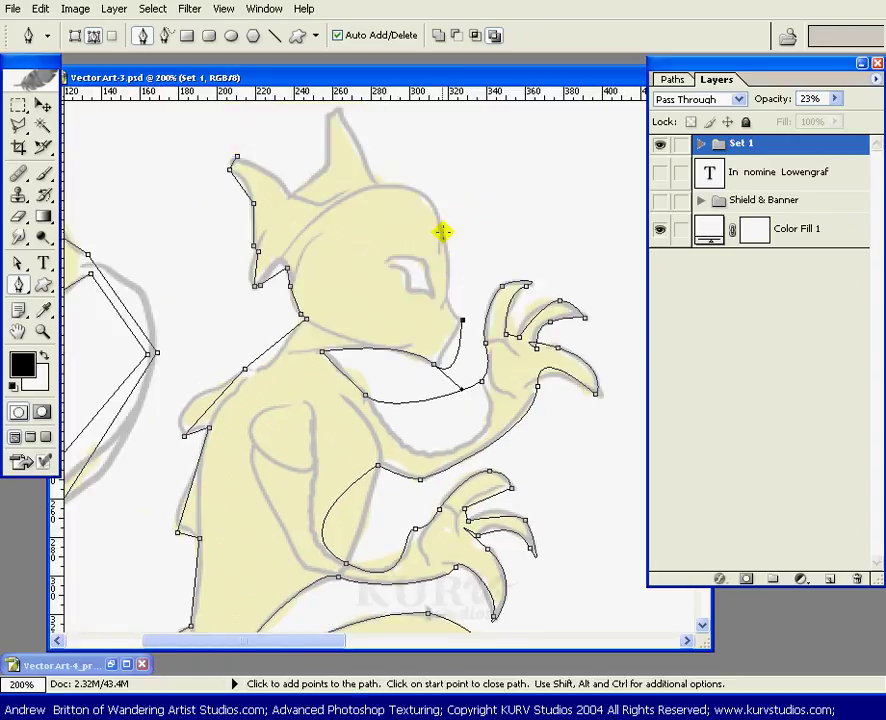
left_click_drag(448, 260, 451, 209)
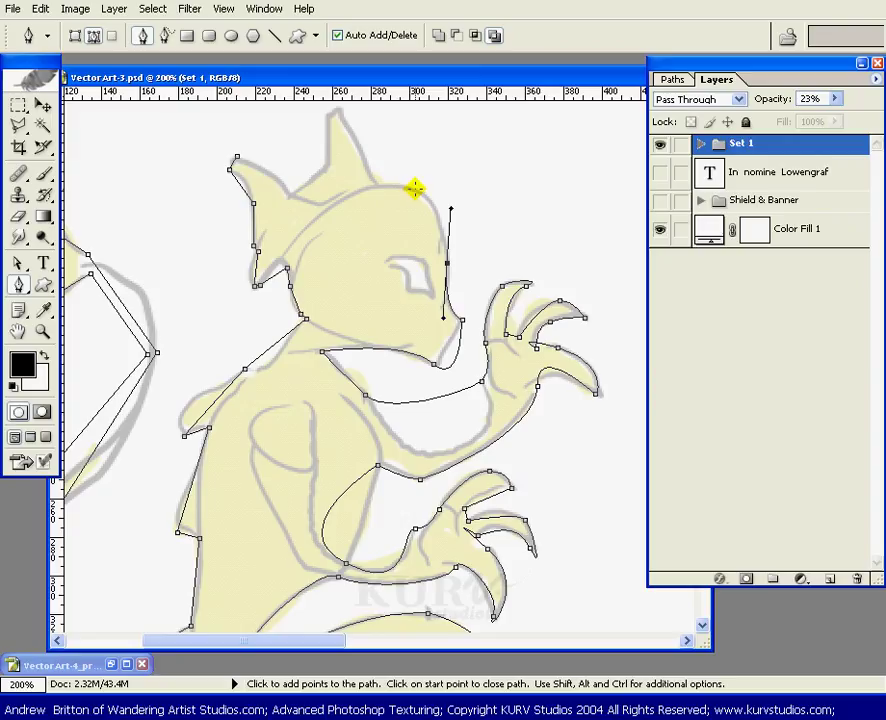
left_click(413, 186)
left_click(375, 185)
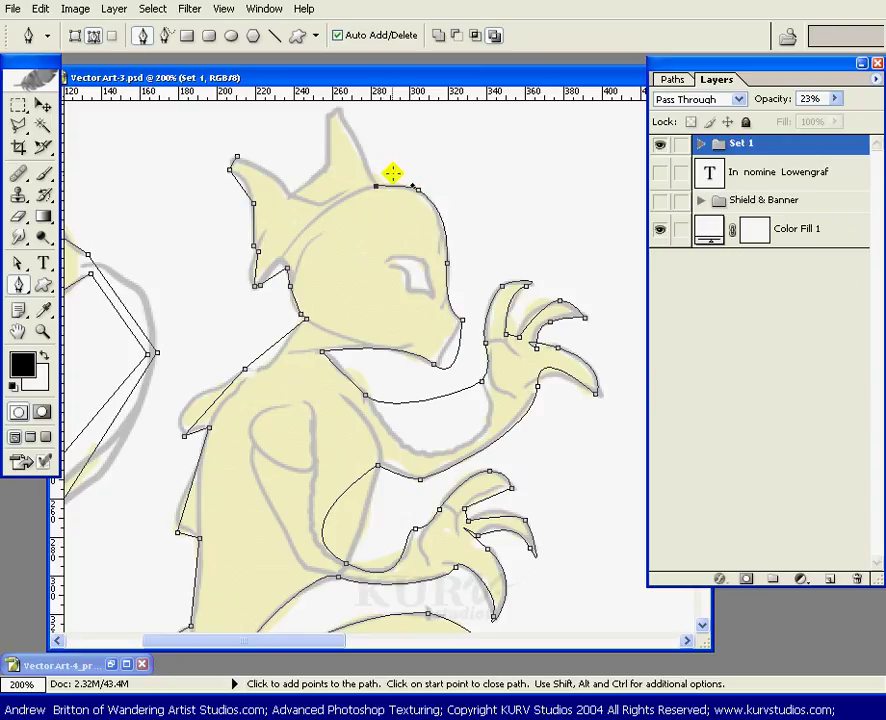
Trace around the front ear and the dip between the ears, closing the path at the rear ear's tip
left_click_drag(394, 184, 433, 241)
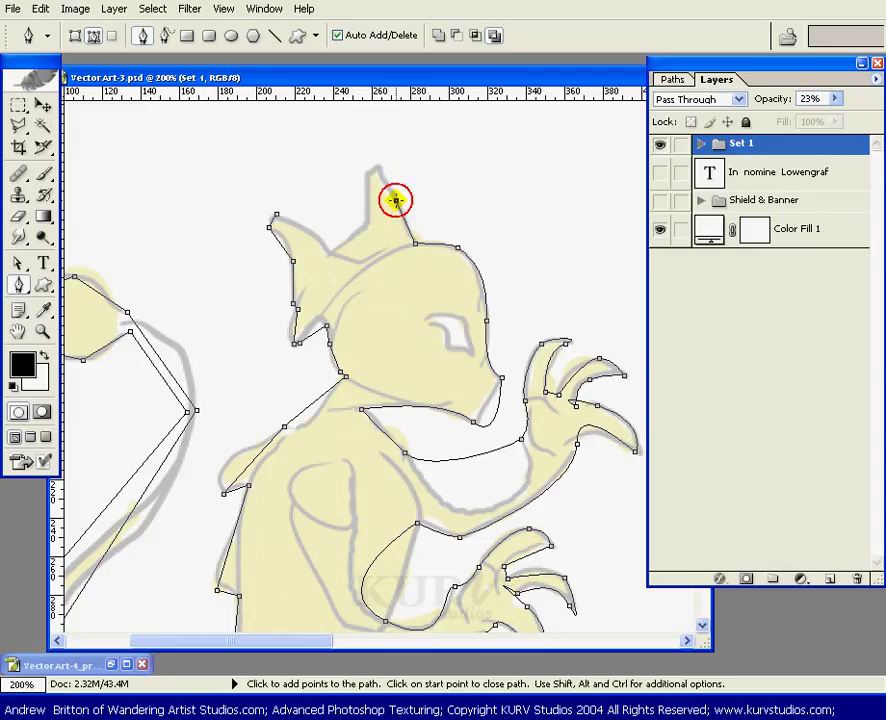
left_click(395, 201)
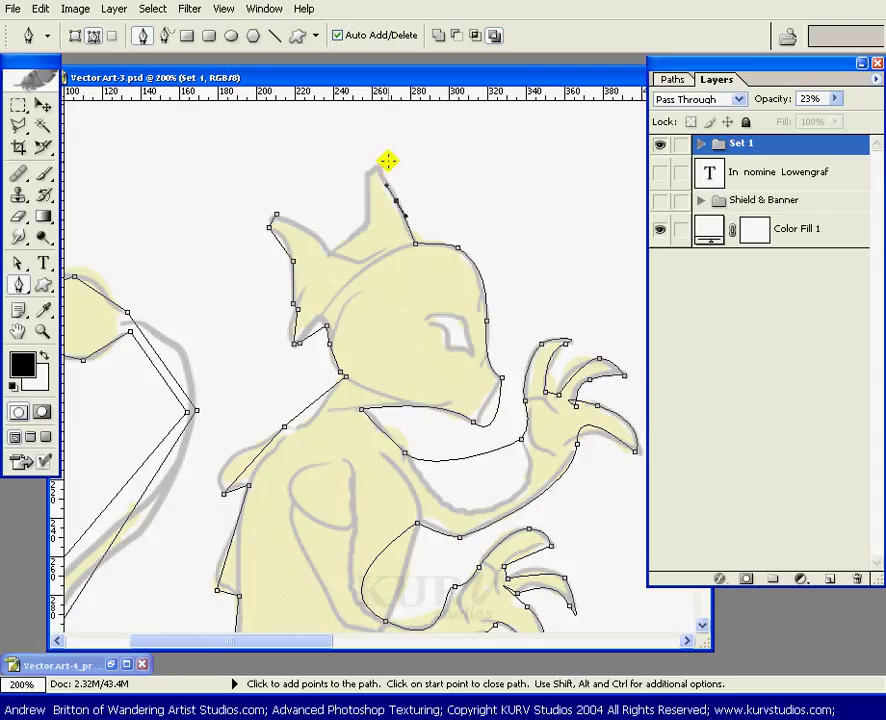
left_click(382, 164)
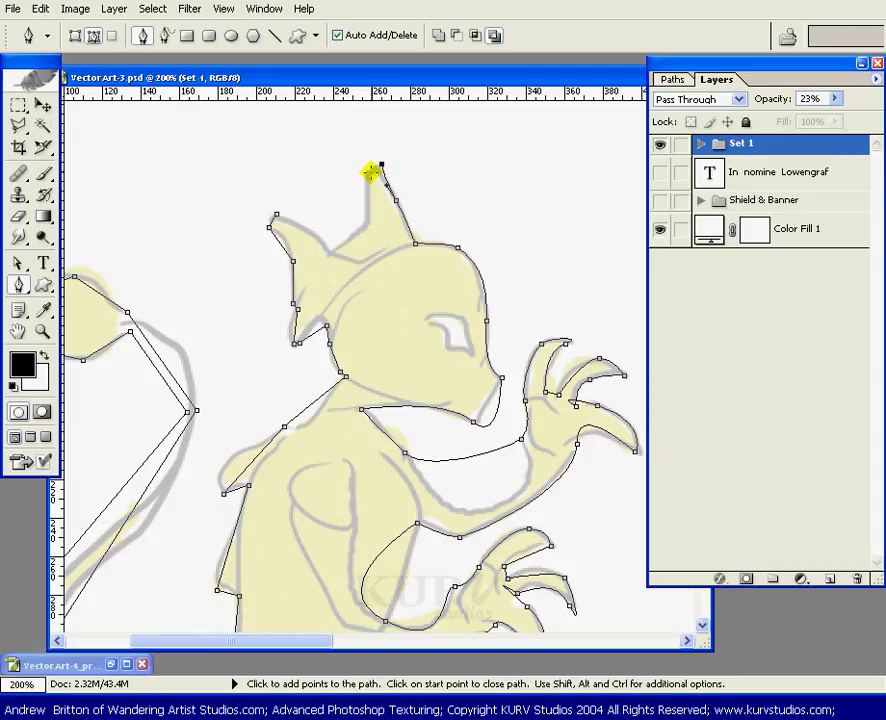
left_click(368, 174)
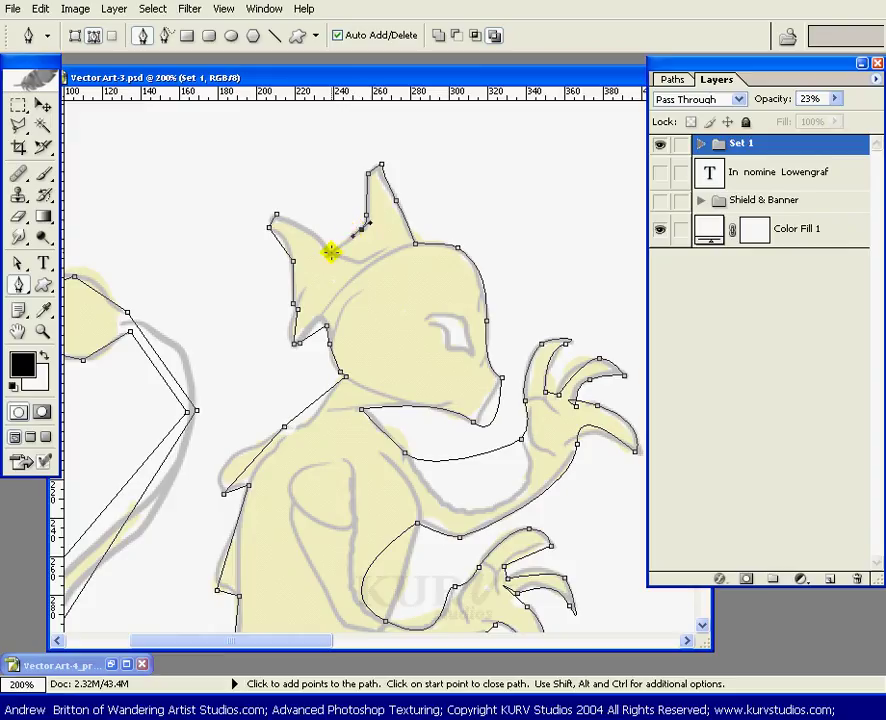
left_click(330, 253)
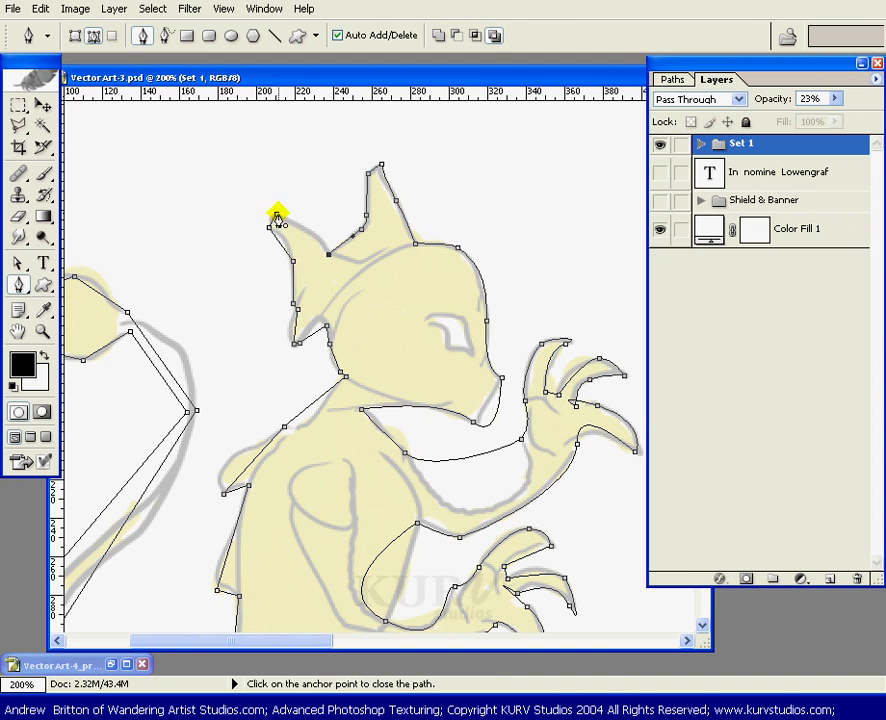
left_click(277, 216)
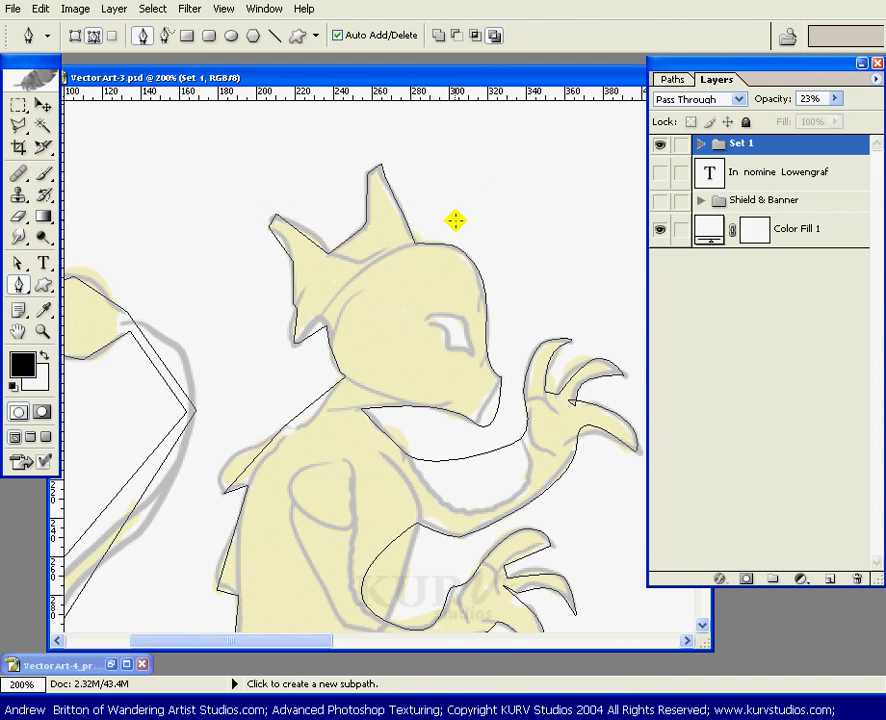
Load the work path as a selection to check the closed creature outline, and clear the selection
left_click_drag(330, 446, 485, 222)
left_click_drag(485, 336, 428, 313)
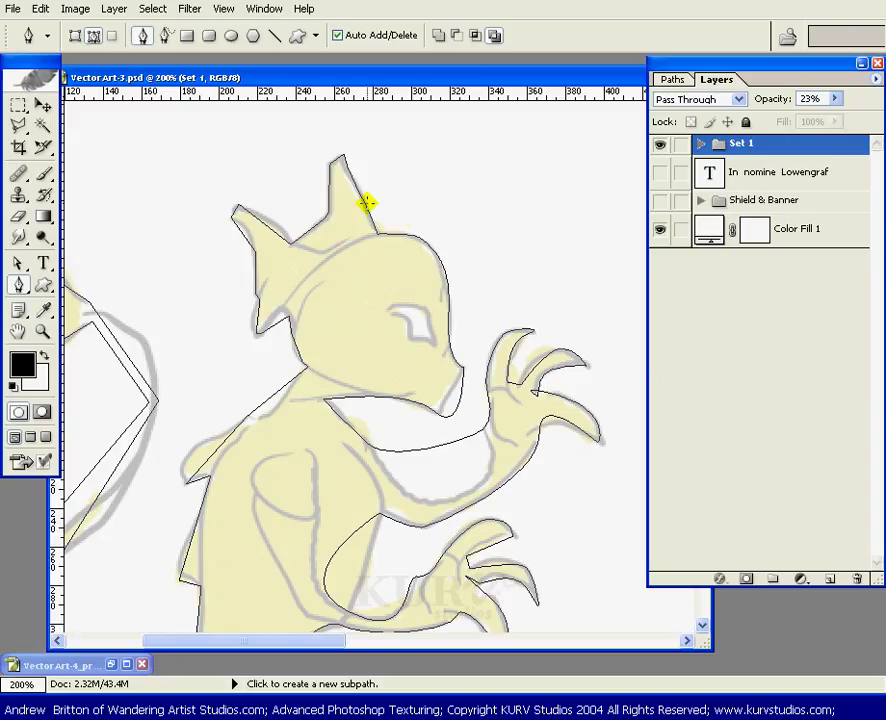
left_click(673, 80)
left_click(787, 231)
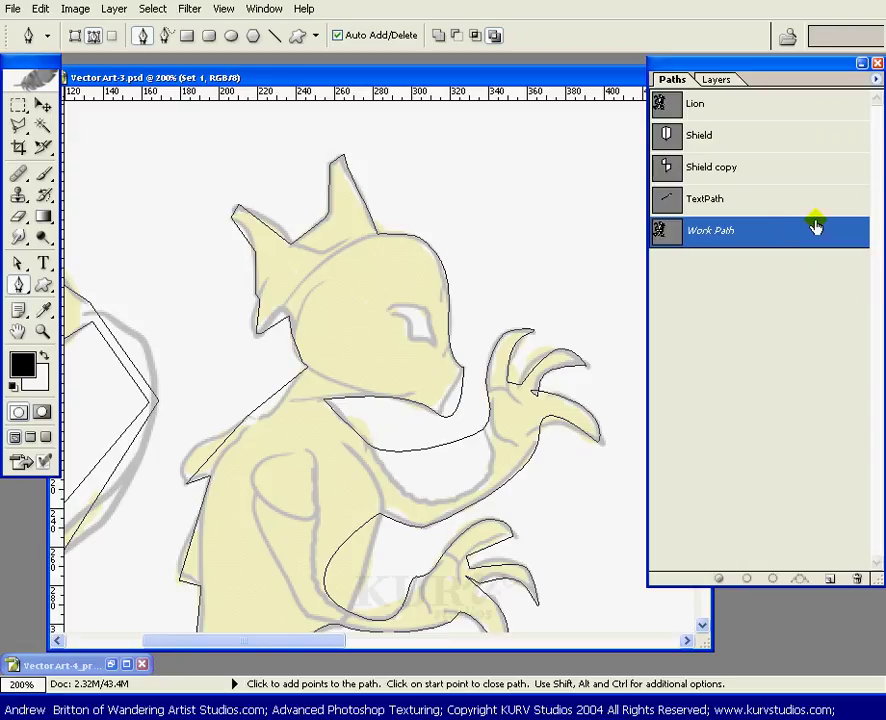
left_click(767, 227)
left_click(781, 237)
double_click(781, 237)
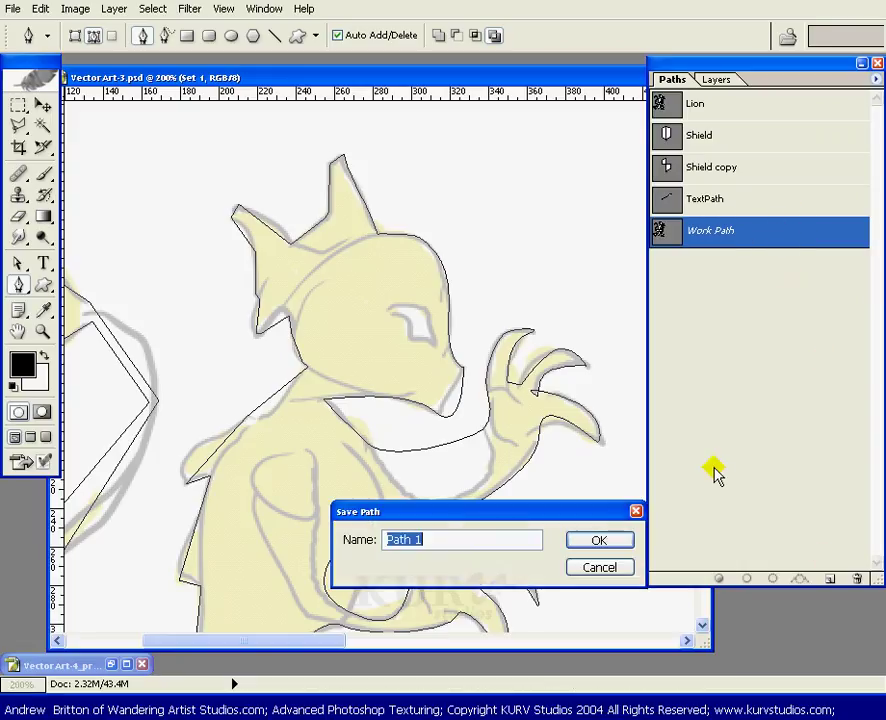
left_click(607, 568)
left_click(771, 229, "ctrl")
left_click(768, 306)
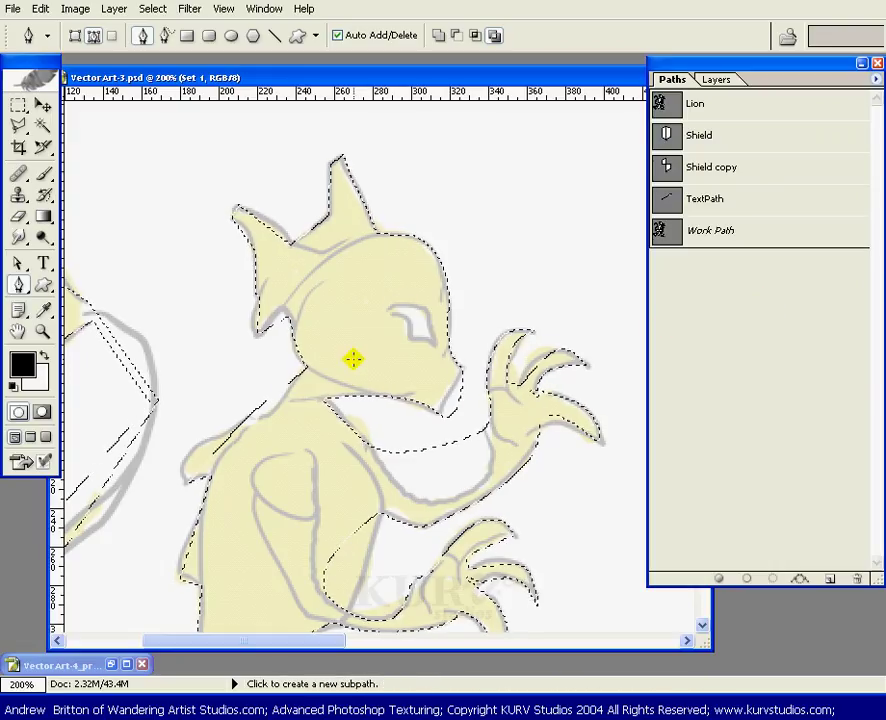
Try to save the work path under the name Lion
double_click(775, 230)
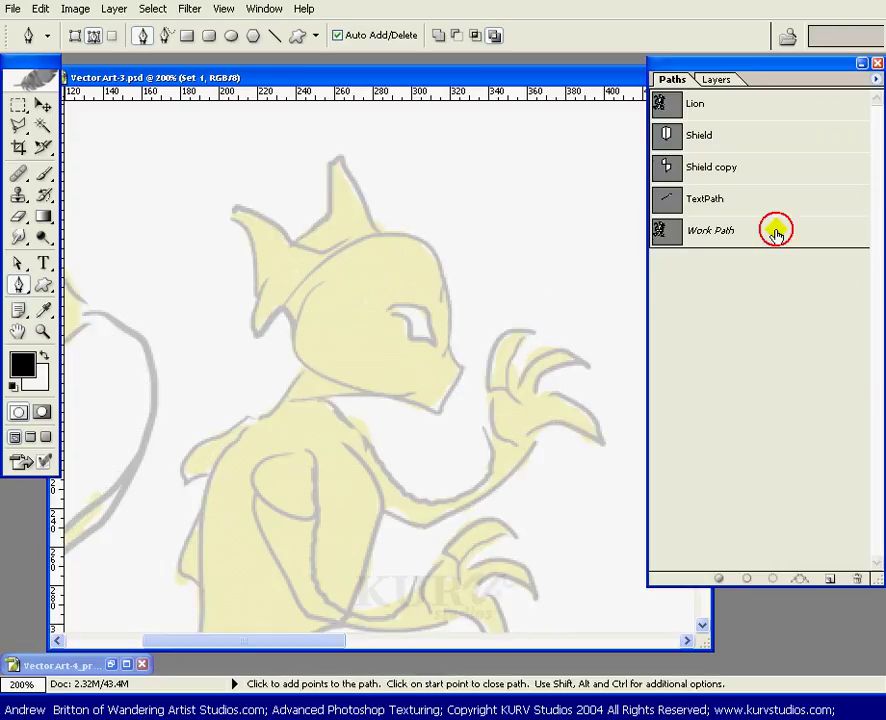
type("Lion")
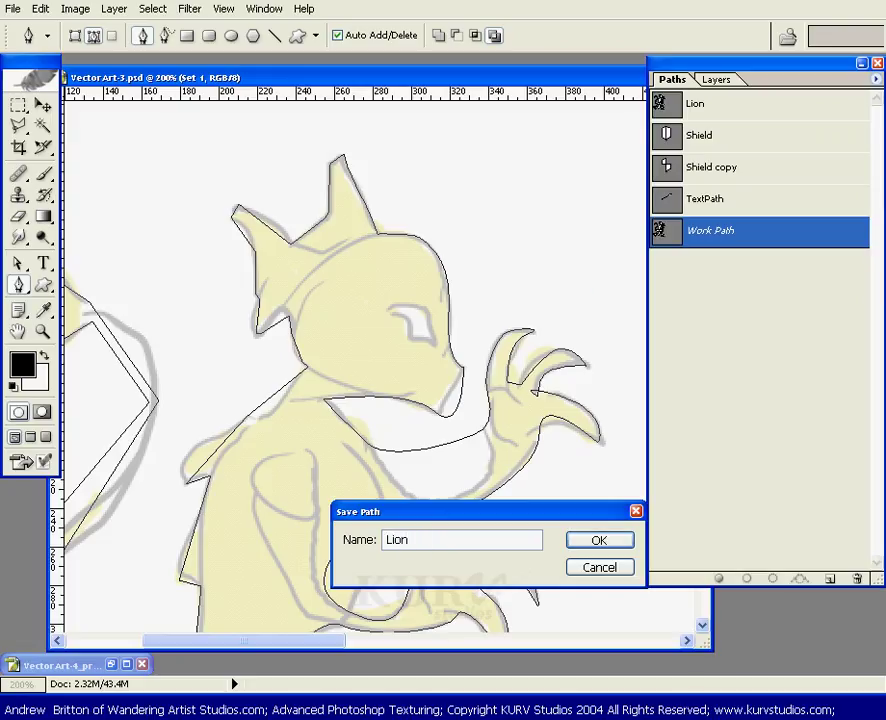
key("Return")
key("Return")
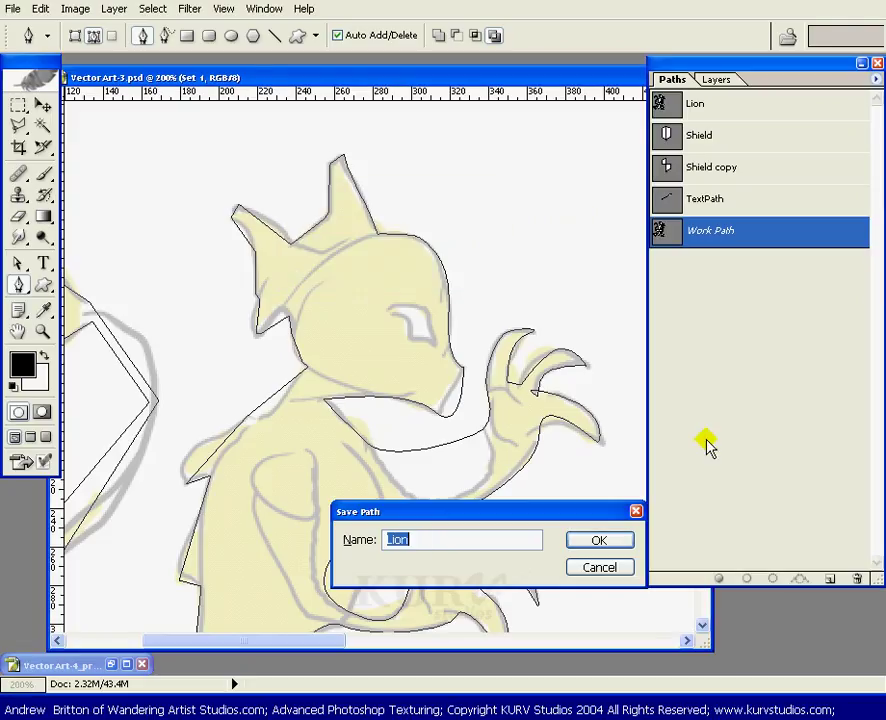
left_click(603, 568)
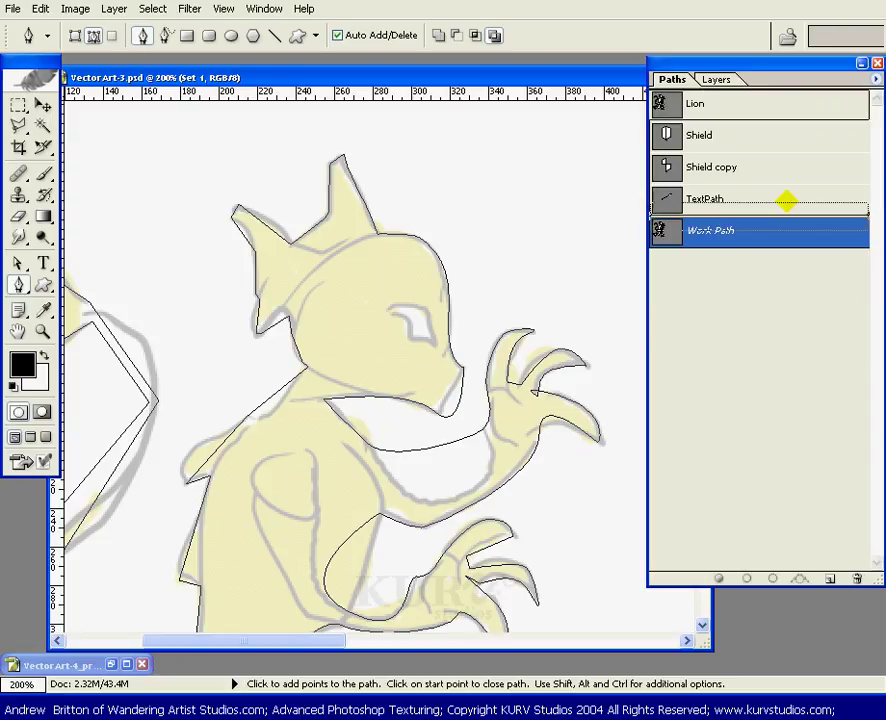
Delete the existing Lion path and save the work path as Lion
left_click_drag(857, 578, 857, 578)
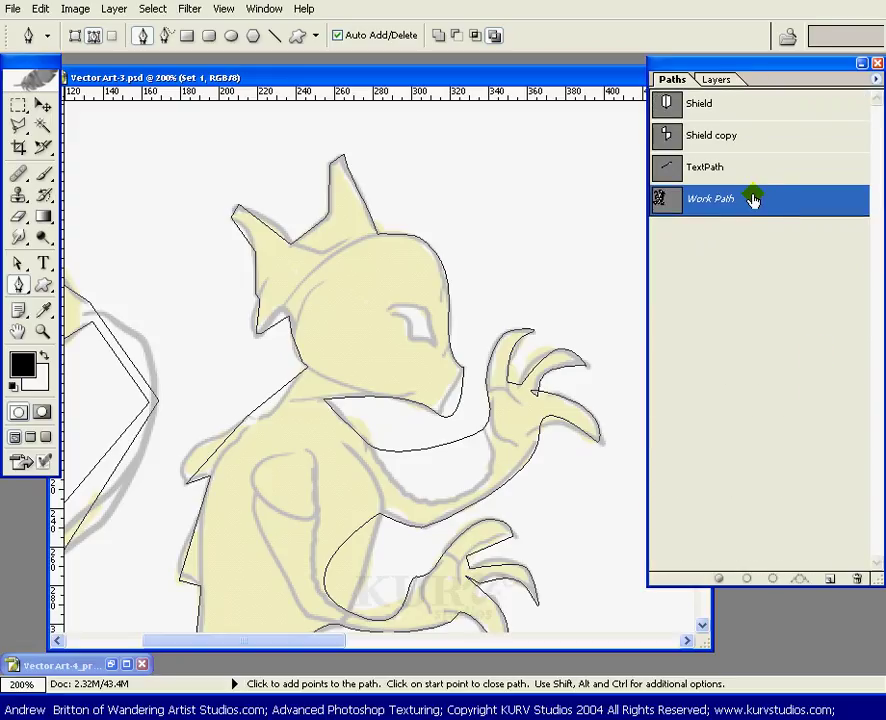
double_click(762, 198)
type("Lion")
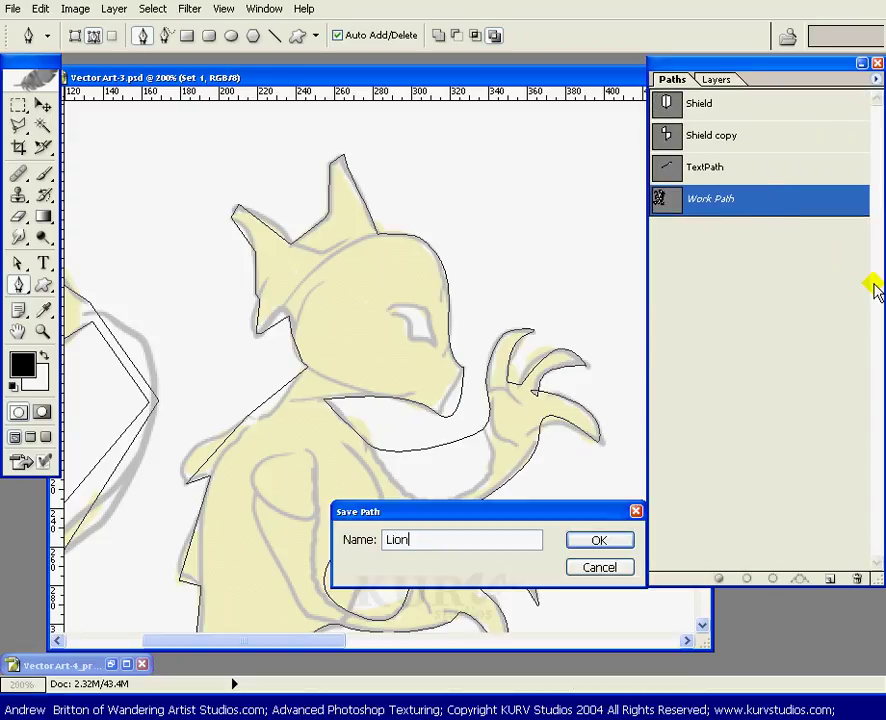
key("Return")
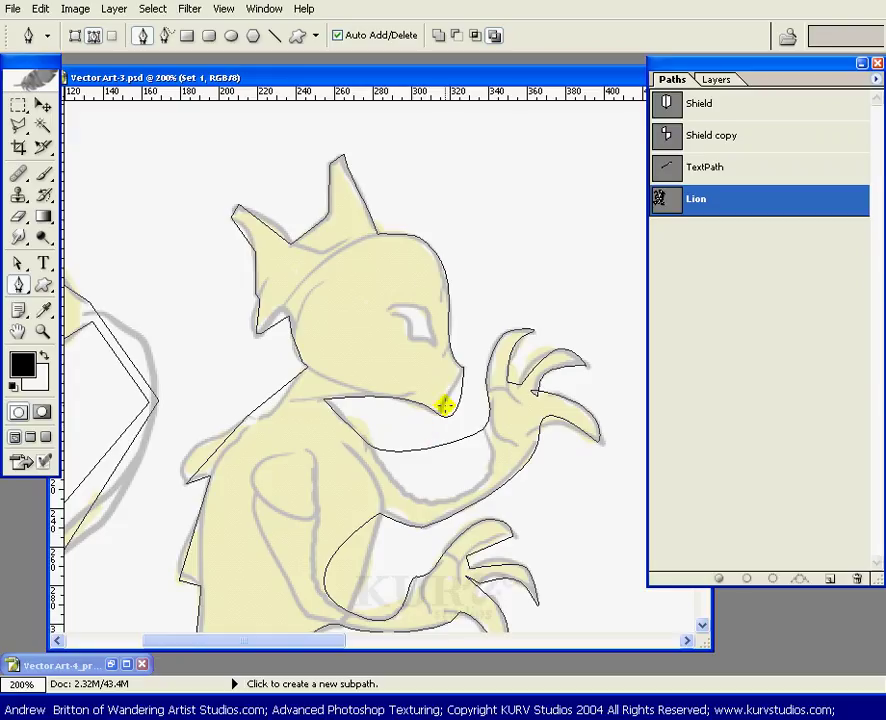
Trace the creature's eye with straight segments as a closed four-point subpath of the Lion path
left_click(386, 314)
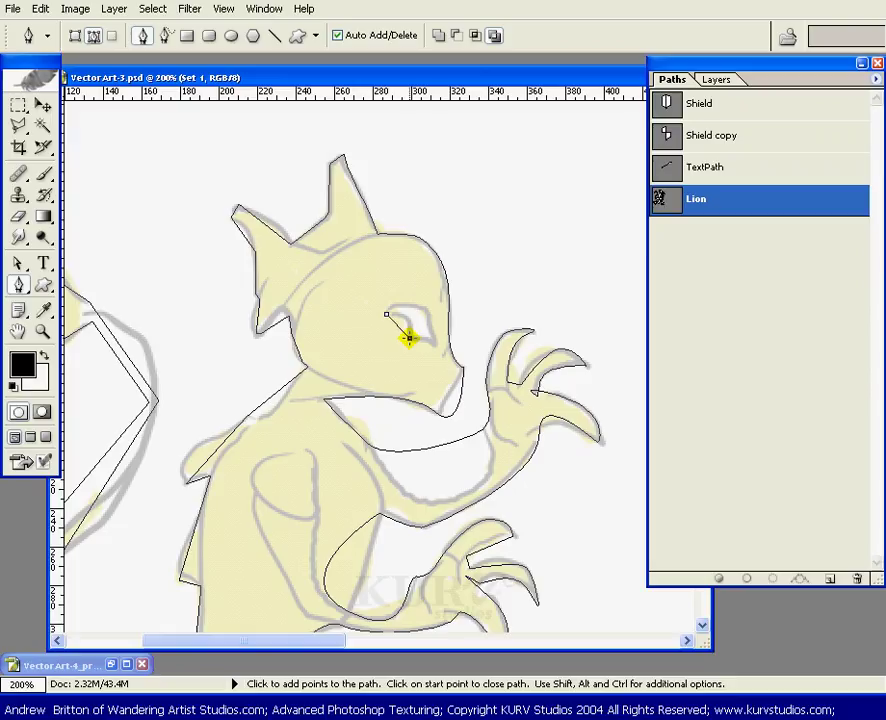
left_click(435, 345)
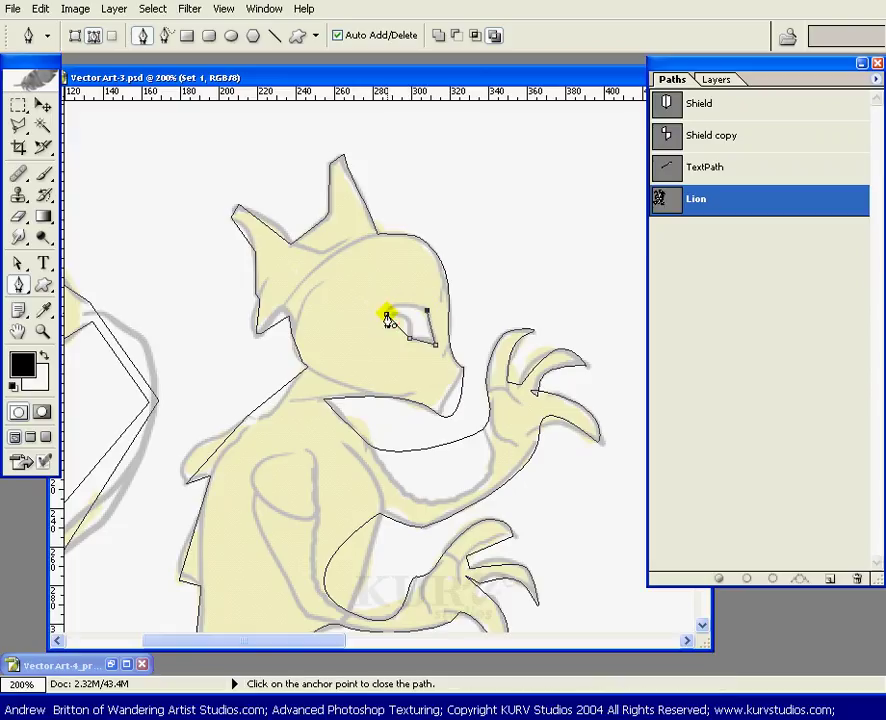
left_click(386, 314)
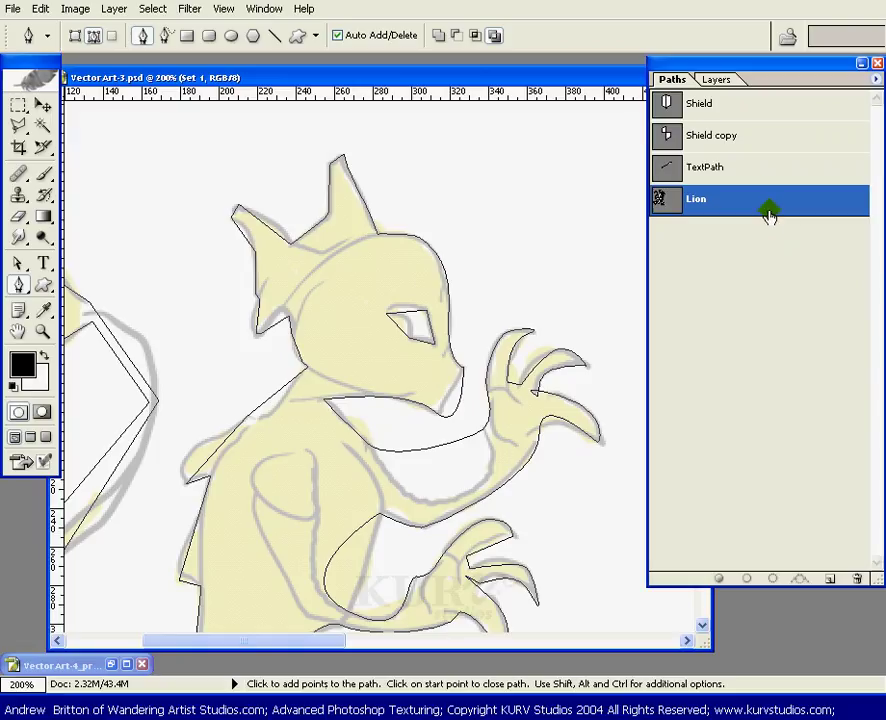
Load the Lion path as a selection to check the eye cutout, deselect it and reactivate the path
key("ctrl+Return")
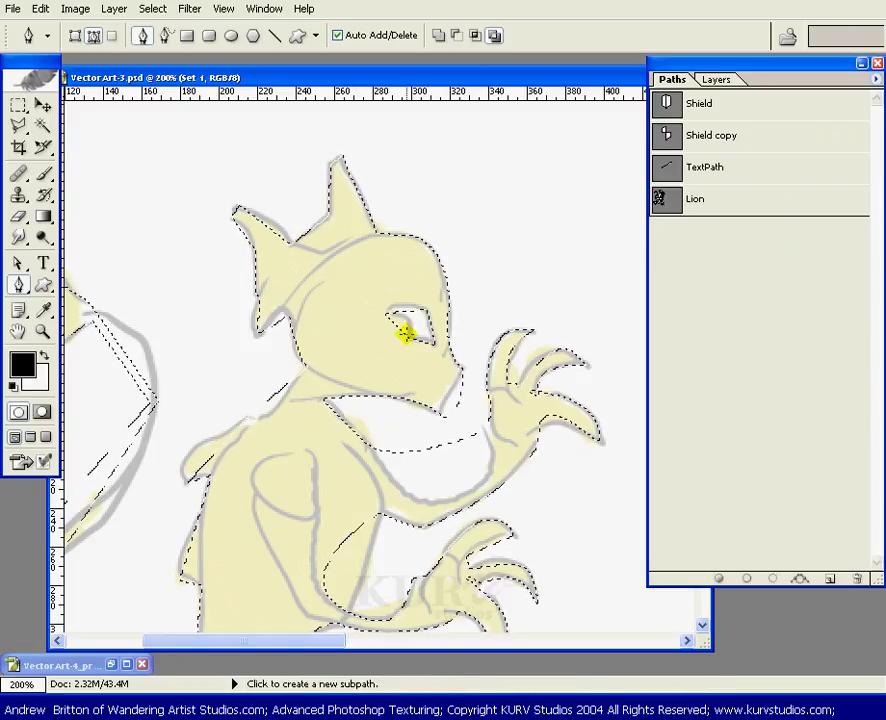
key("v")
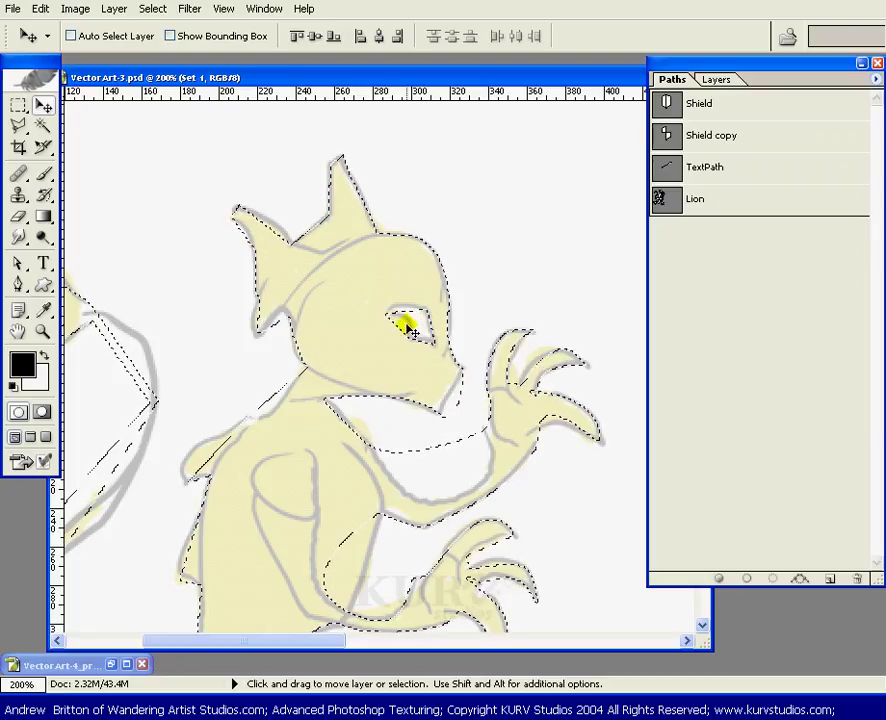
key("ctrl+d")
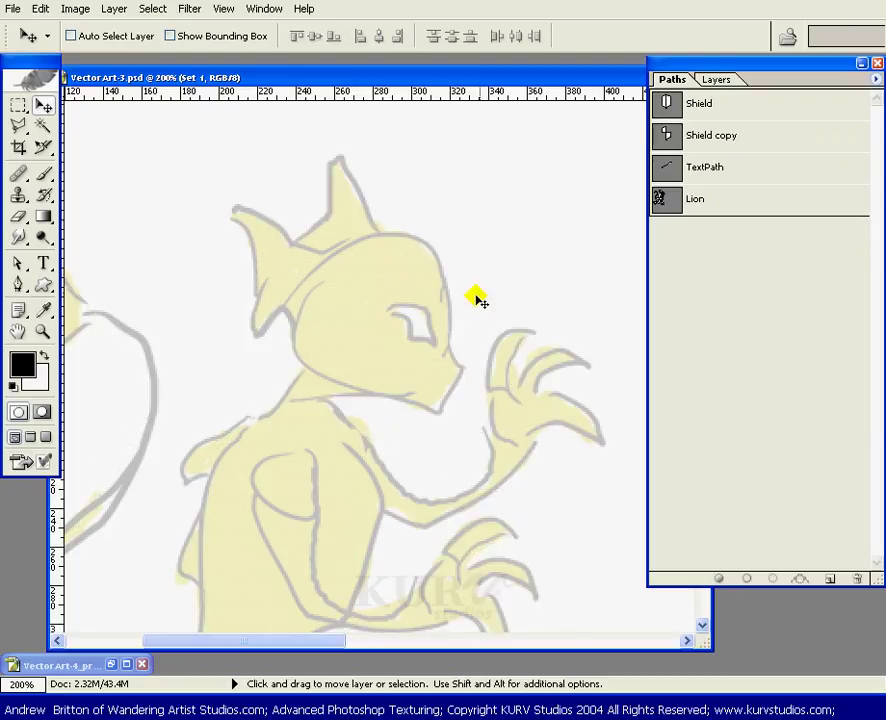
left_click(751, 201)
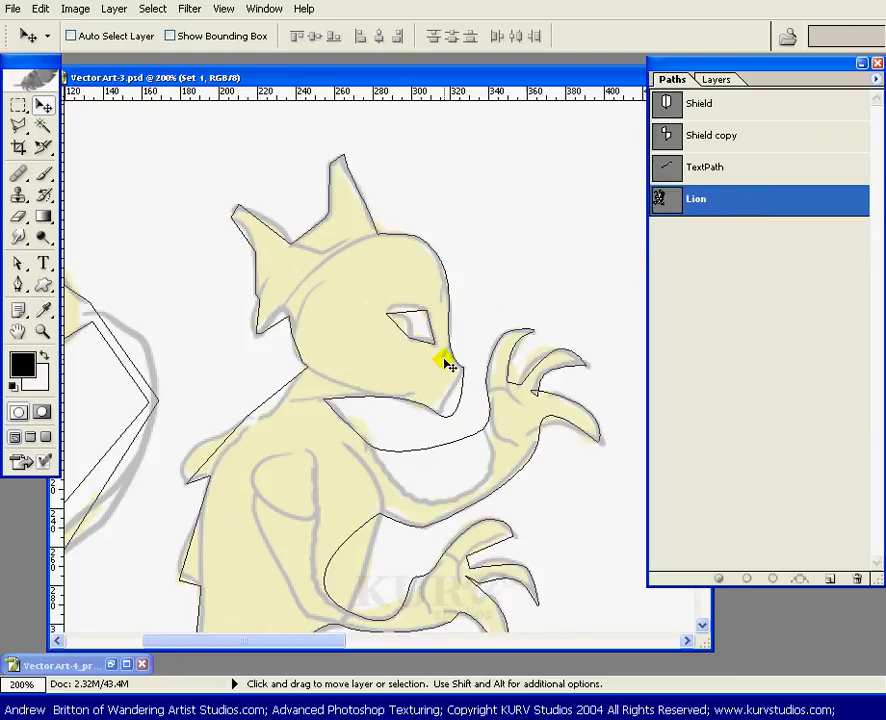
Curve the Lion path along the creature's rear ear and back of the head with the Convert Point tool, matching the sketch
left_click_drag(356, 419, 396, 444)
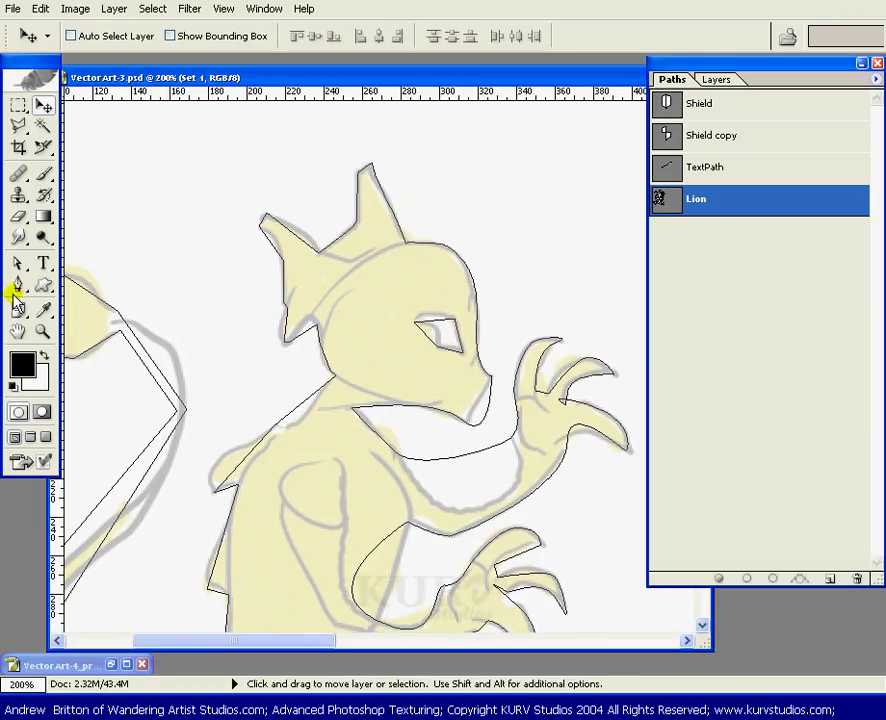
left_click_drag(14, 293, 110, 357)
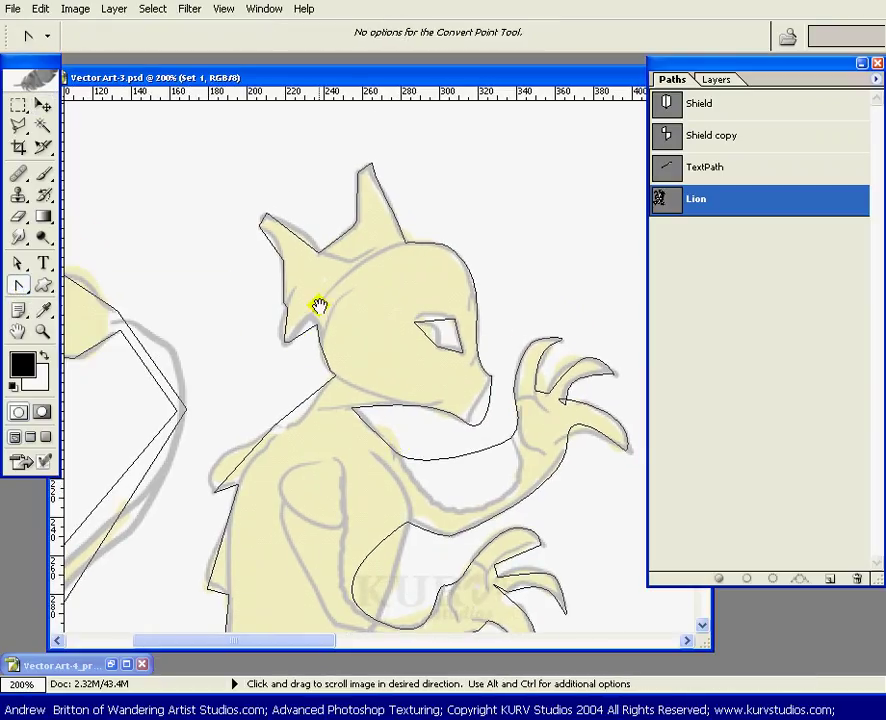
left_click_drag(318, 306, 348, 302)
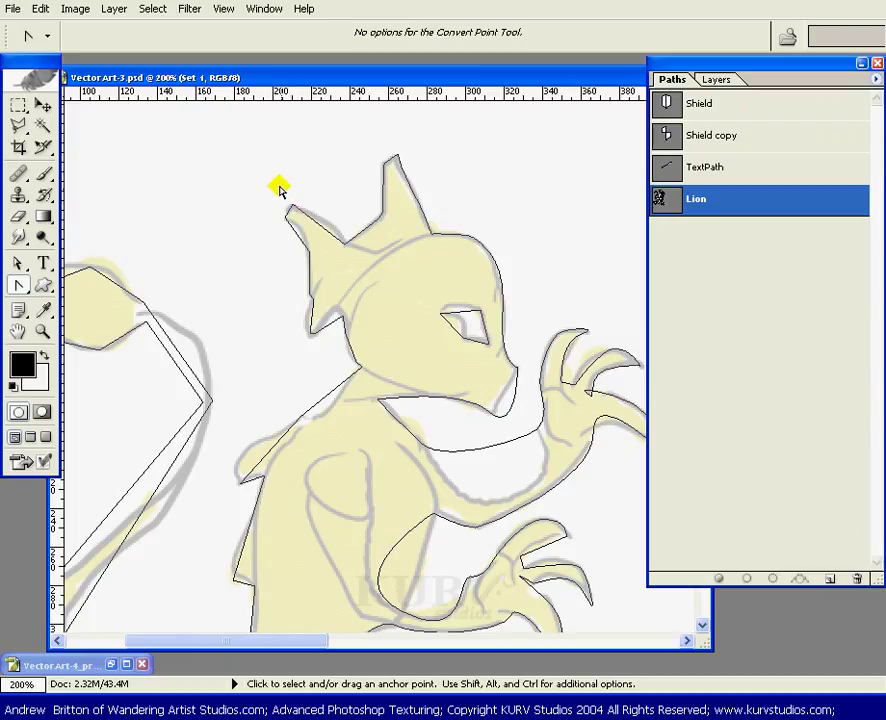
left_click_drag(266, 174, 306, 284)
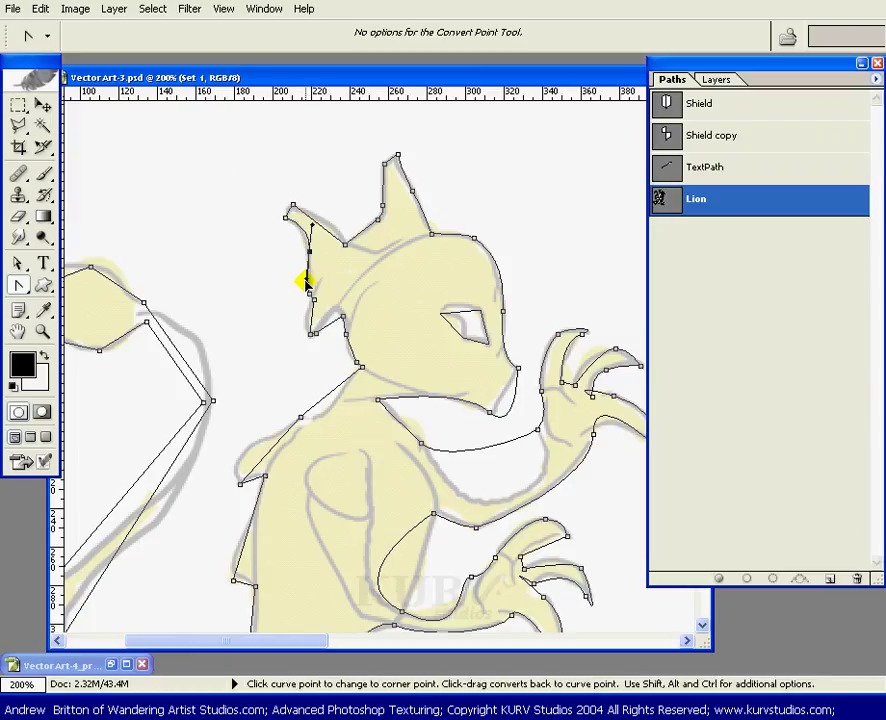
left_click_drag(293, 203, 270, 202)
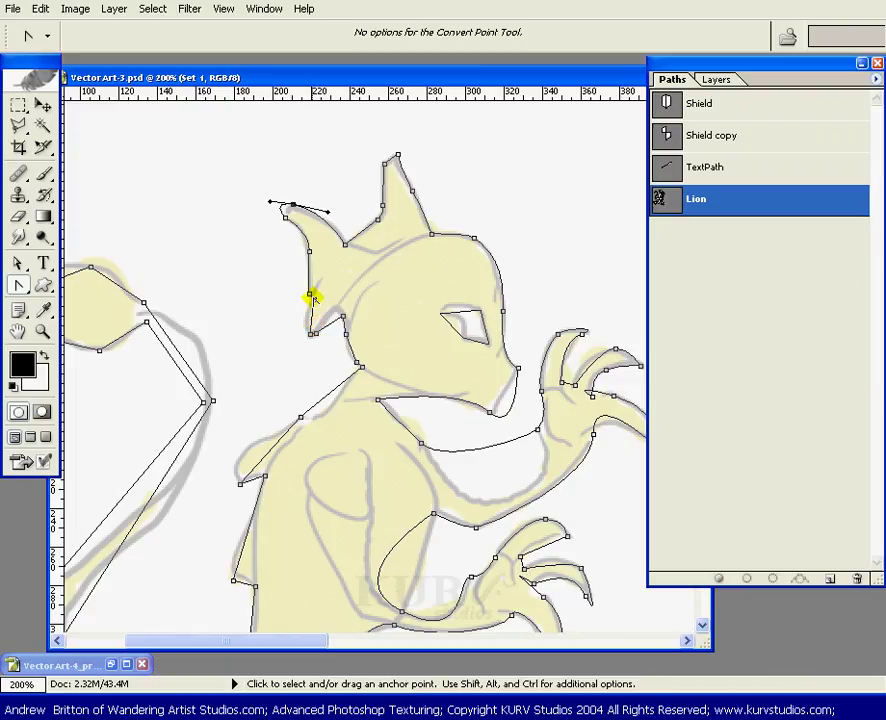
left_click(315, 335)
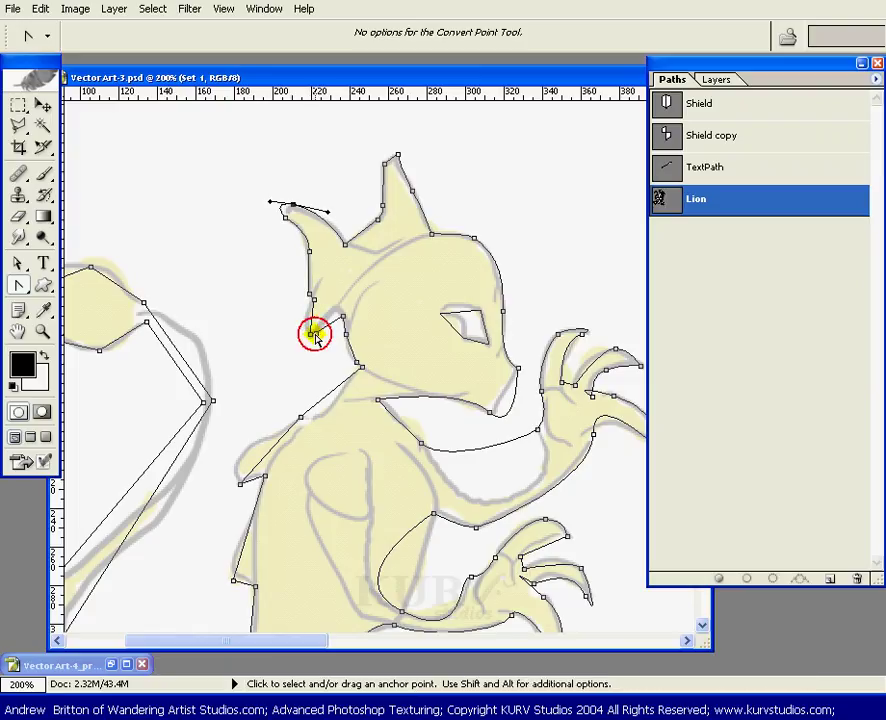
mouse_move(311, 340)
left_mouse_down()
mouse_move(301, 331)
mouse_move(311, 341)
mouse_move(343, 313)
mouse_move(356, 332)
mouse_move(340, 302)
left_mouse_up()
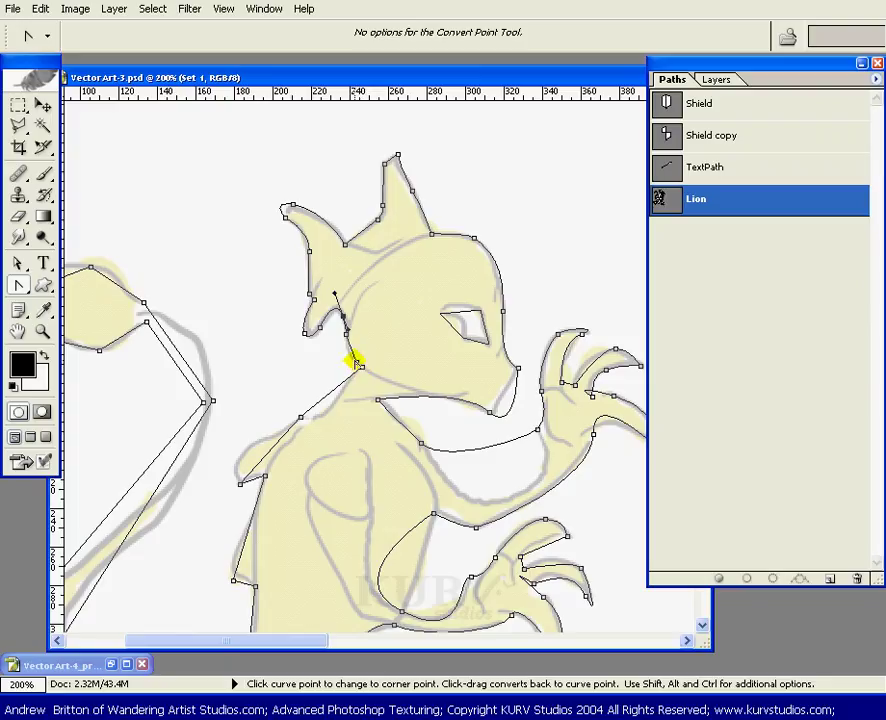
left_click_drag(356, 363, 345, 361)
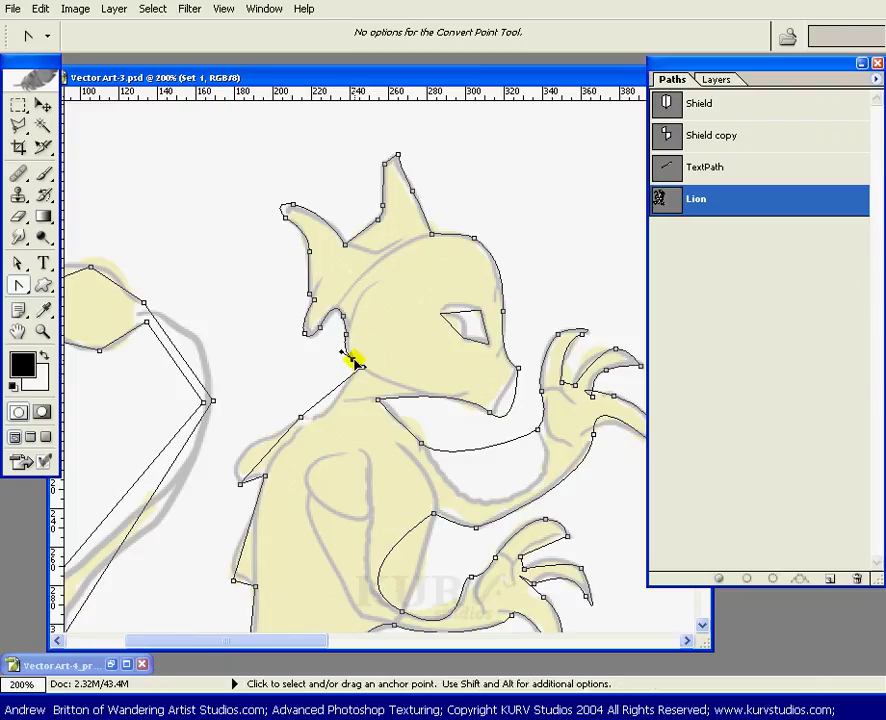
Curve the path over the creature's shoulder and around the upper back spike, adjusting the anchor handles to the sketch
left_click_drag(301, 415, 287, 414)
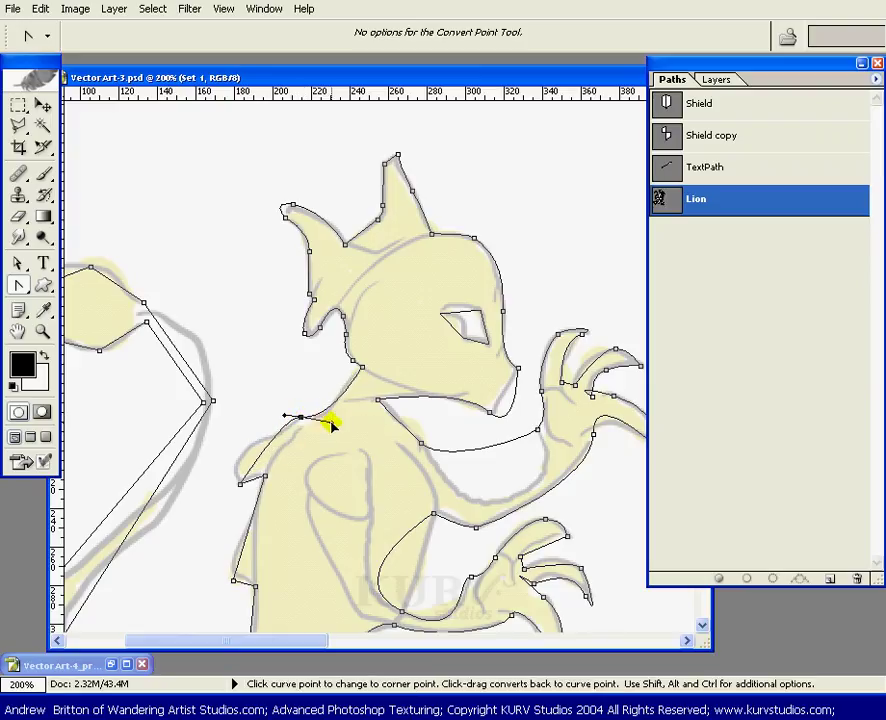
left_click_drag(285, 417, 236, 431)
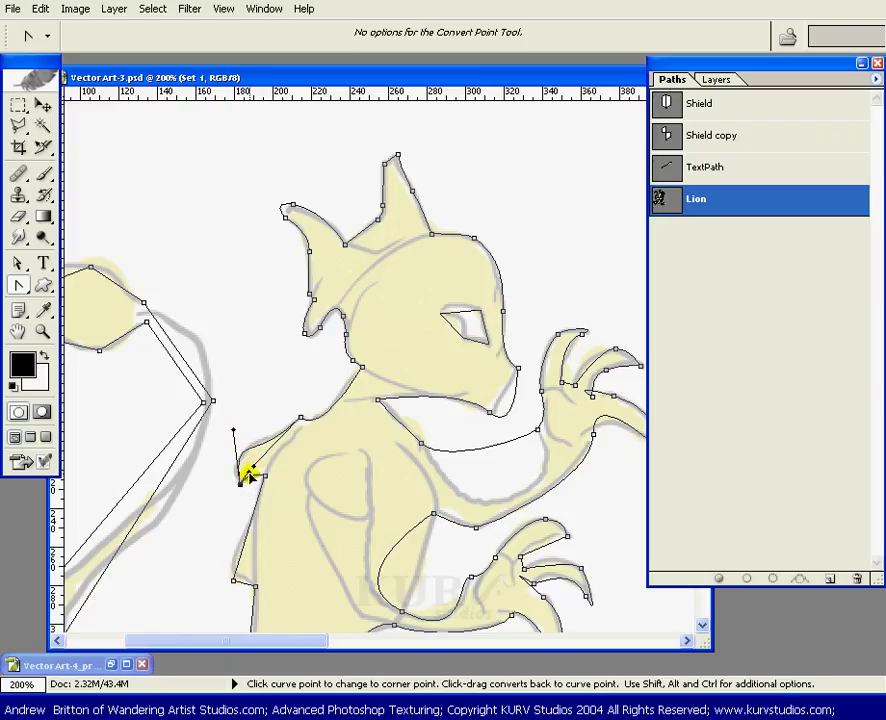
key("space")
mouse_move(318, 488)
left_mouse_down()
mouse_move(415, 295)
mouse_move(396, 289)
left_mouse_up()
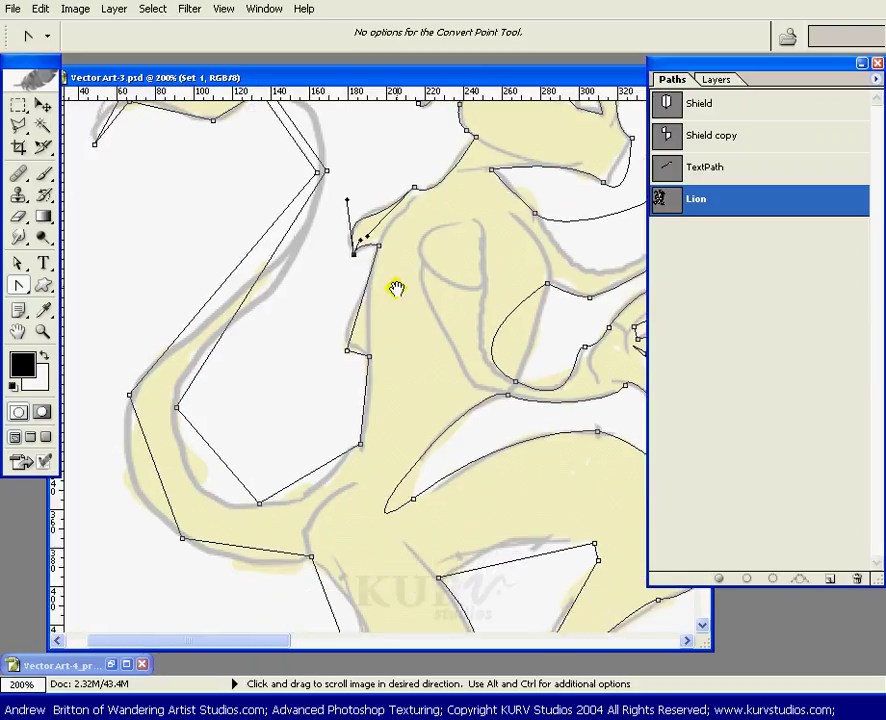
left_click(381, 243)
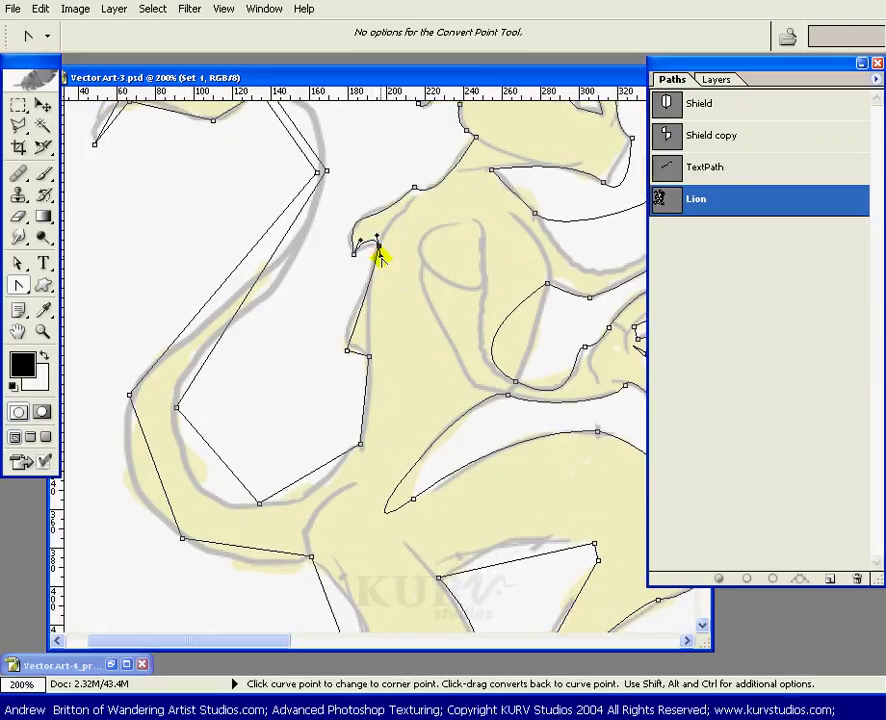
left_click_drag(378, 250, 372, 298)
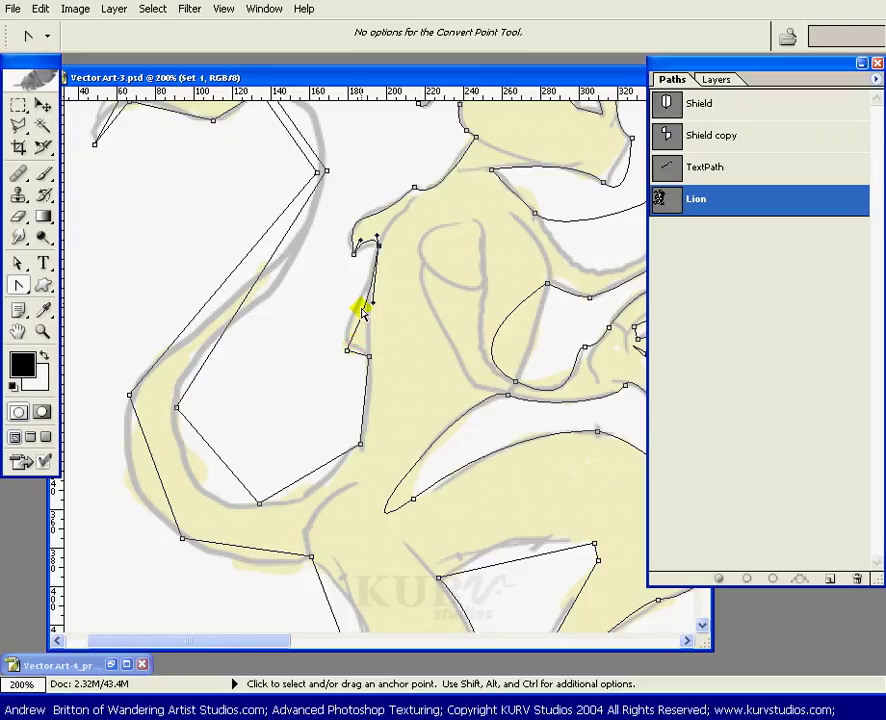
Shape the lower back spike by pulling curve handles from its tip and bending both of its edges to the sketch
left_click(360, 305)
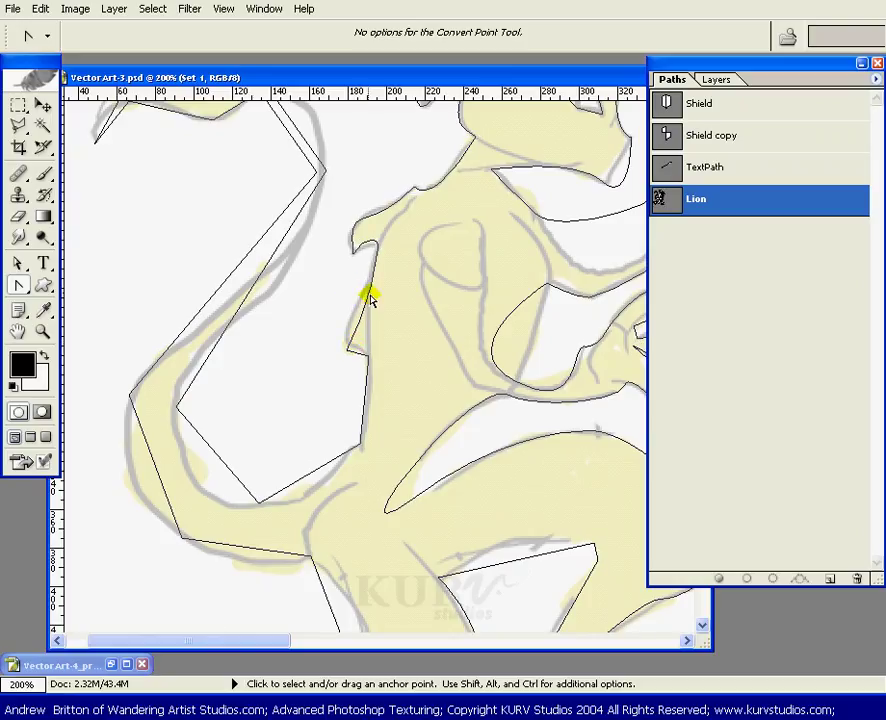
left_click(362, 293)
left_click(347, 352)
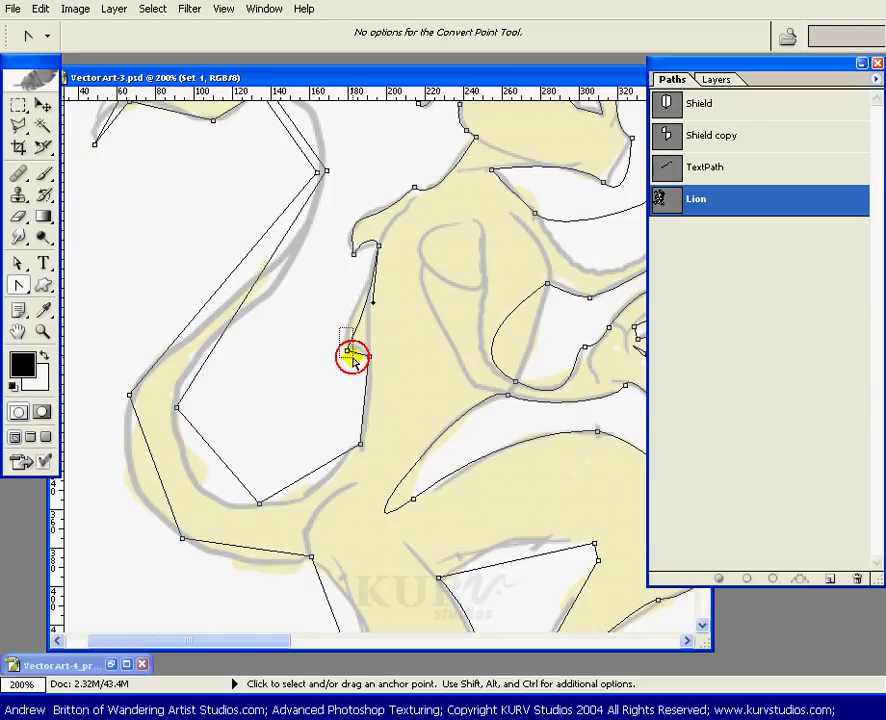
left_click_drag(347, 352, 341, 380)
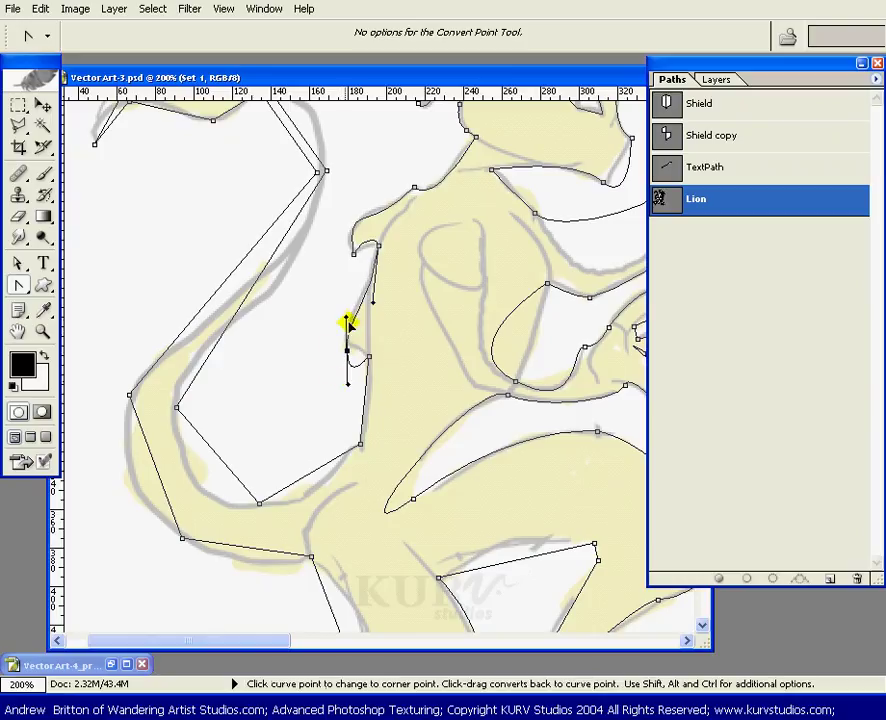
left_click_drag(345, 322, 343, 302)
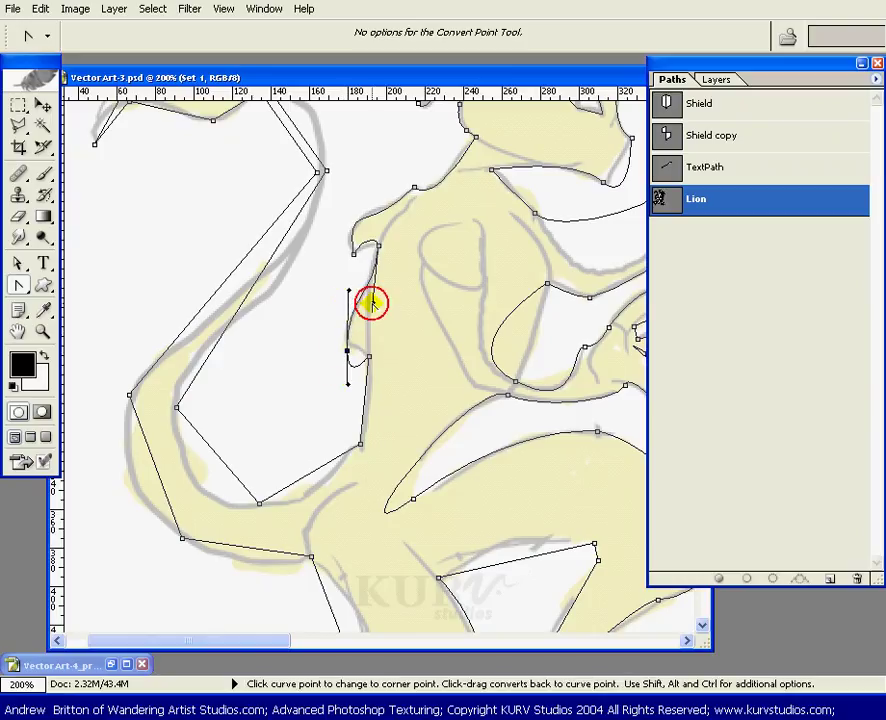
left_click(378, 246, "ctrl")
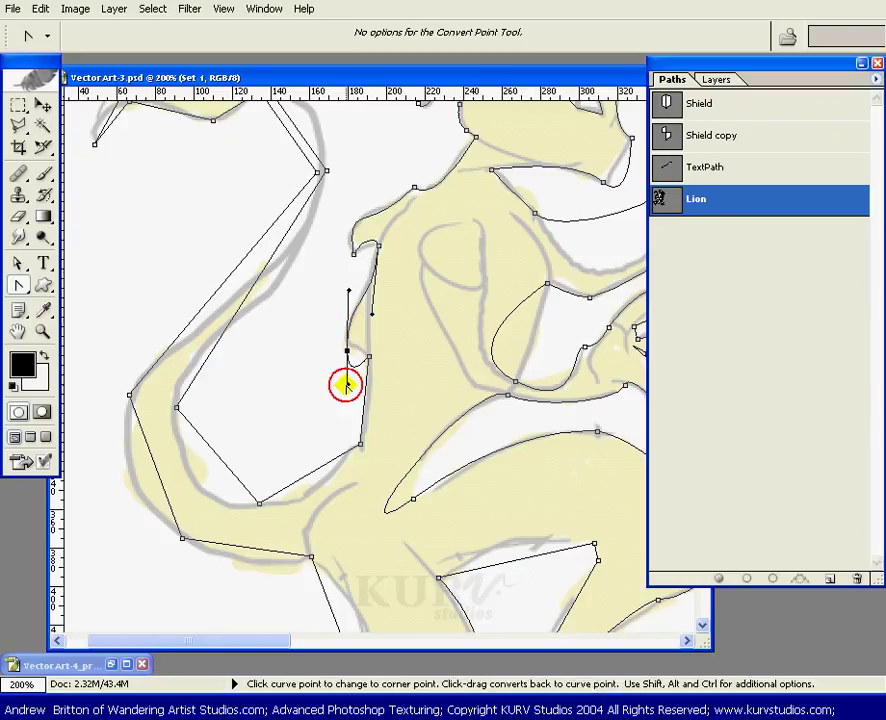
left_click_drag(344, 385, 362, 340)
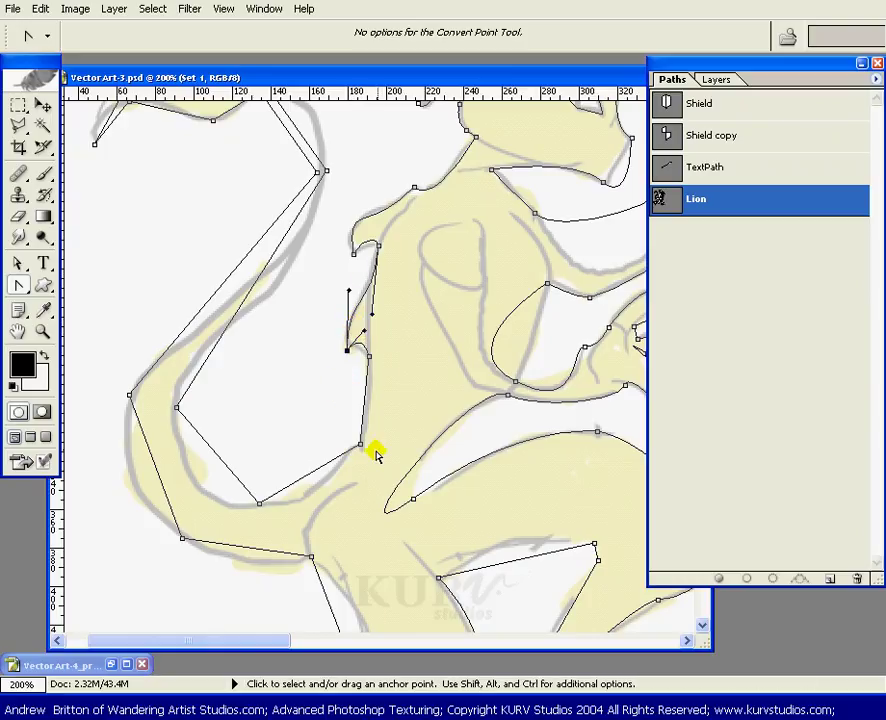
Round the path from the lower back through the inner edge of the tail's lower bend
left_click_drag(360, 447, 339, 446)
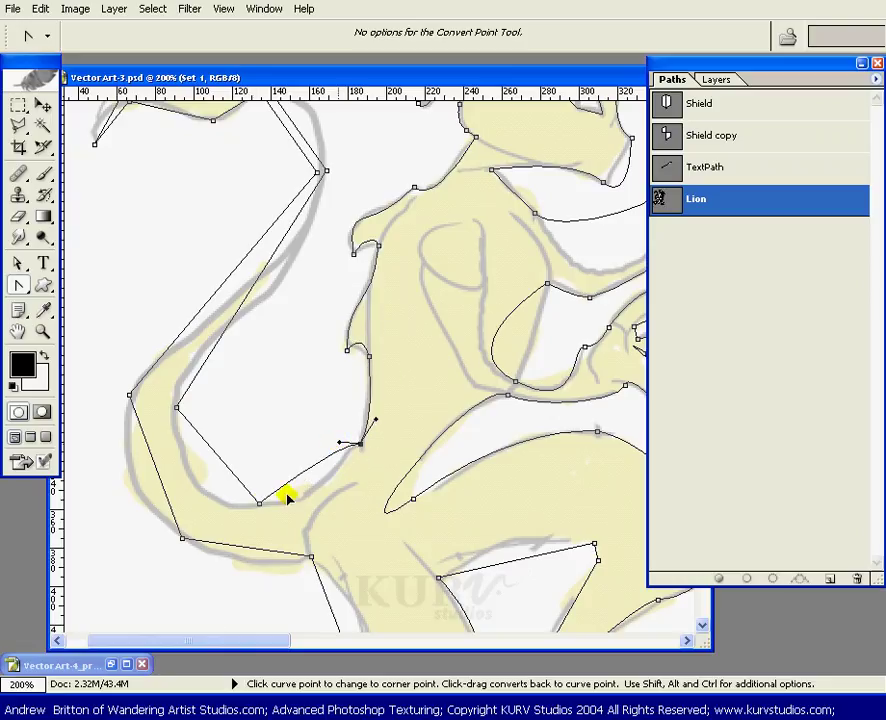
left_click_drag(259, 503, 175, 502)
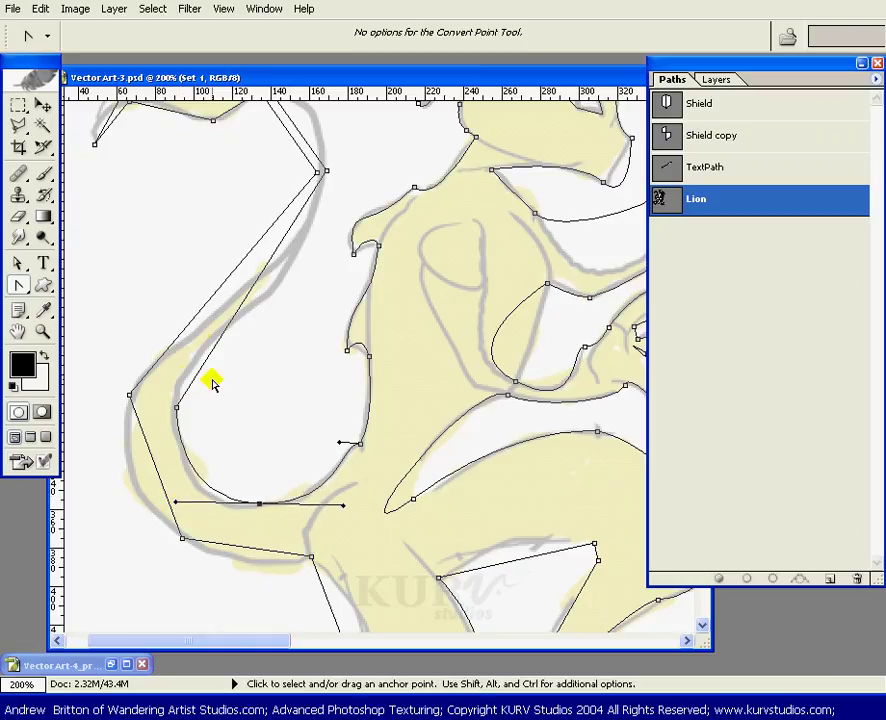
left_click_drag(176, 407, 181, 369)
Curve the body-facing edge of the tail's upper bend and fine-tune its handles to follow the sketched tail line
left_click_drag(318, 172, 322, 133)
scroll(374, 280, "up", 5)
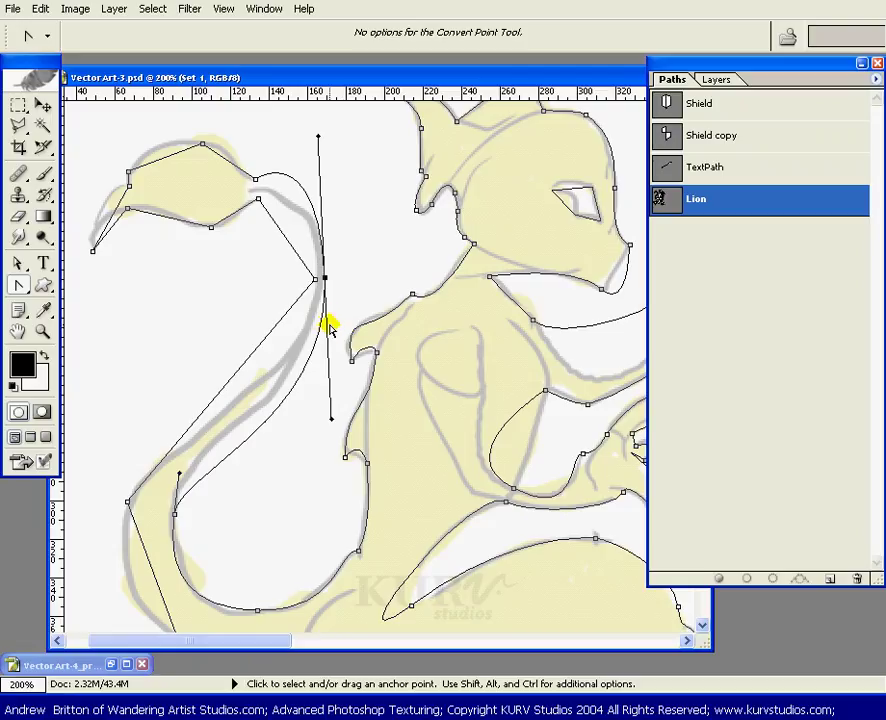
left_click(327, 330)
left_click(333, 278)
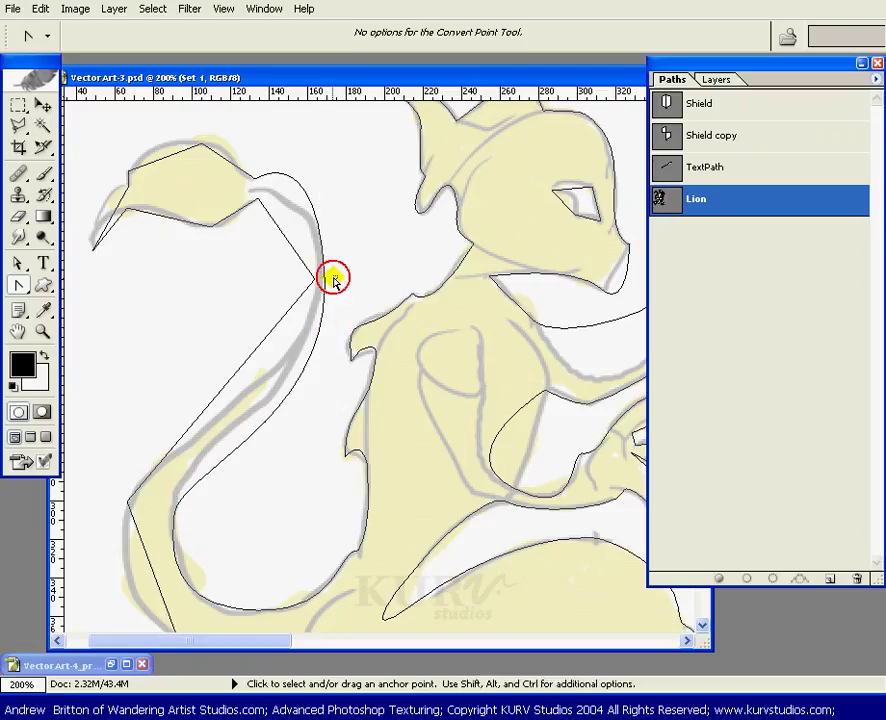
left_click_drag(325, 278, 320, 185)
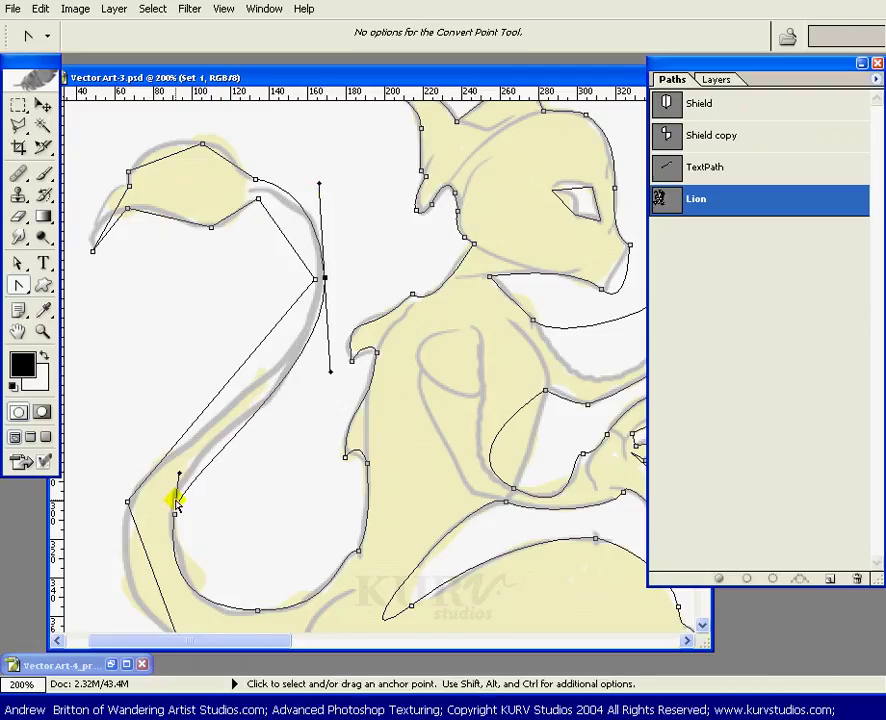
left_click_drag(175, 505, 215, 428)
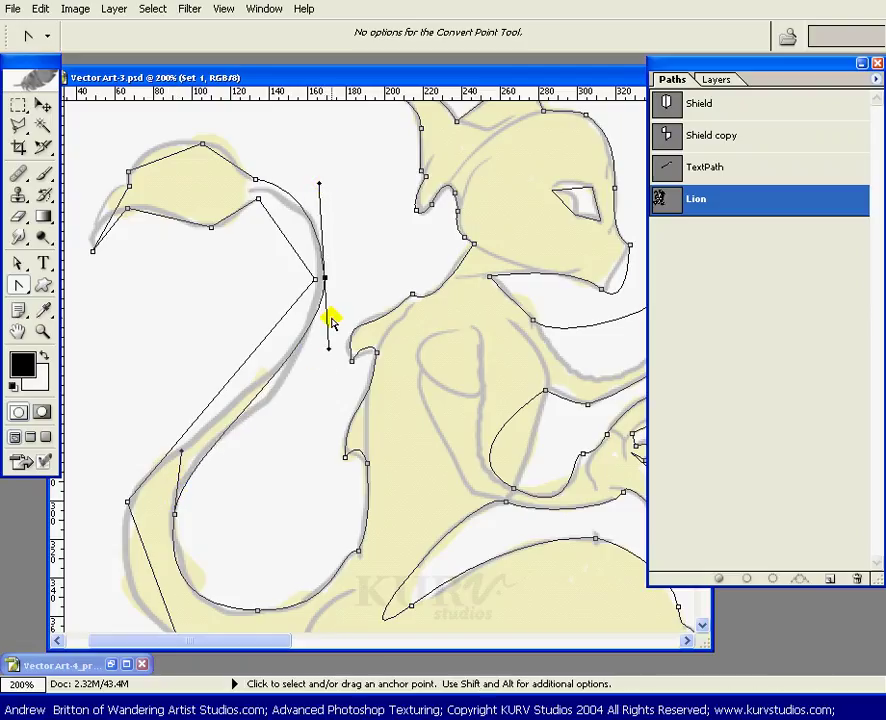
left_click(321, 278)
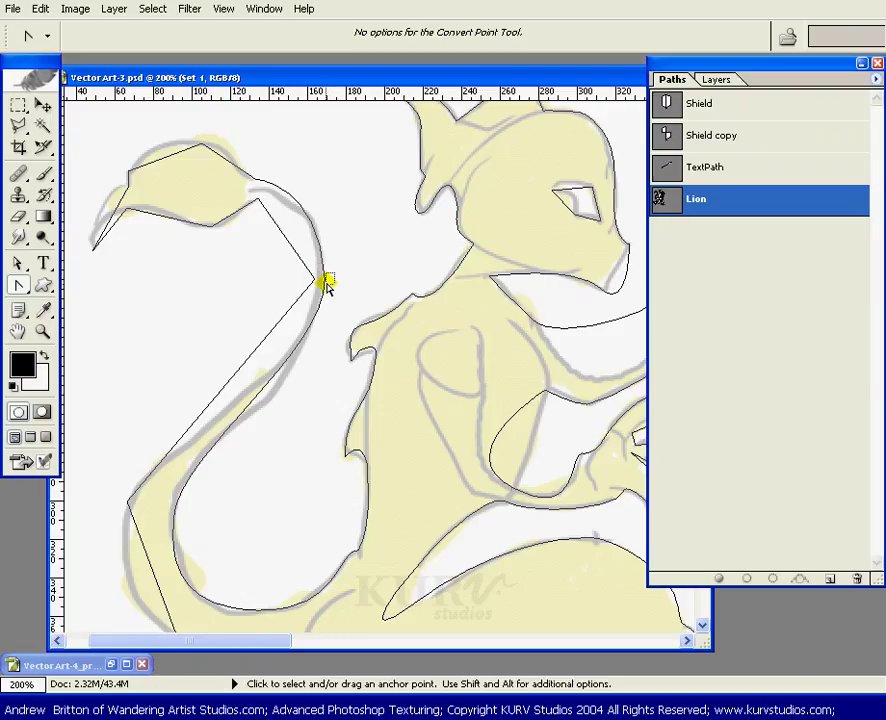
left_click(325, 277, "ctrl")
left_click(328, 300, "ctrl")
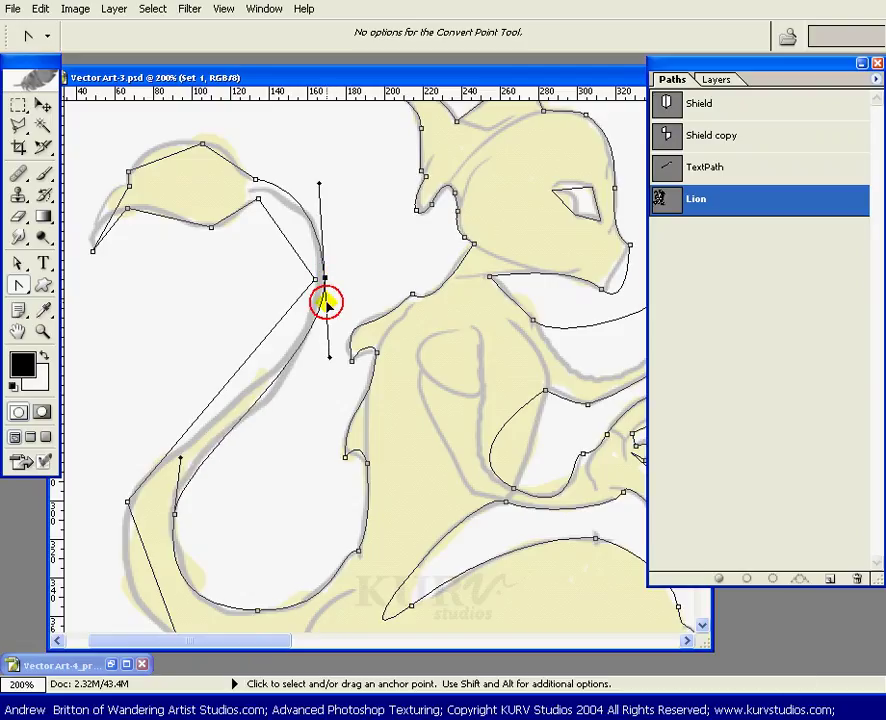
key("v")
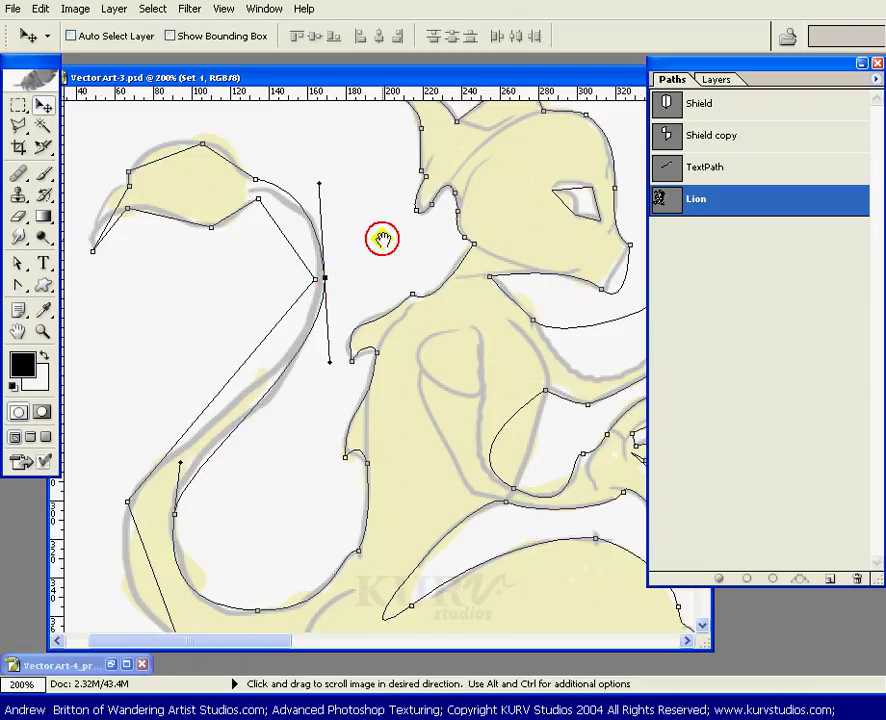
left_click_drag(283, 182, 346, 206)
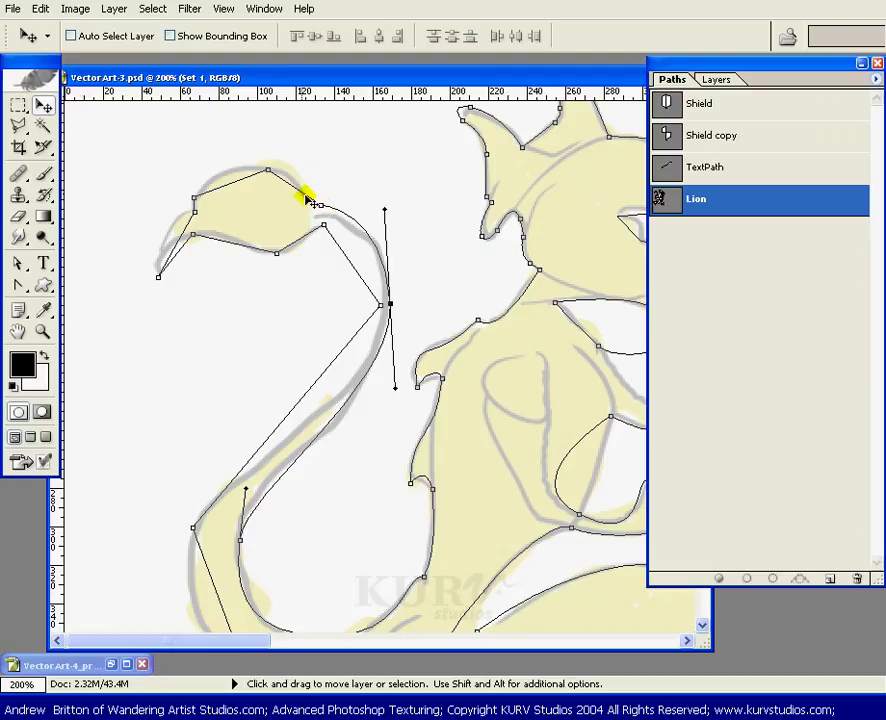
left_click_drag(255, 174, 318, 194)
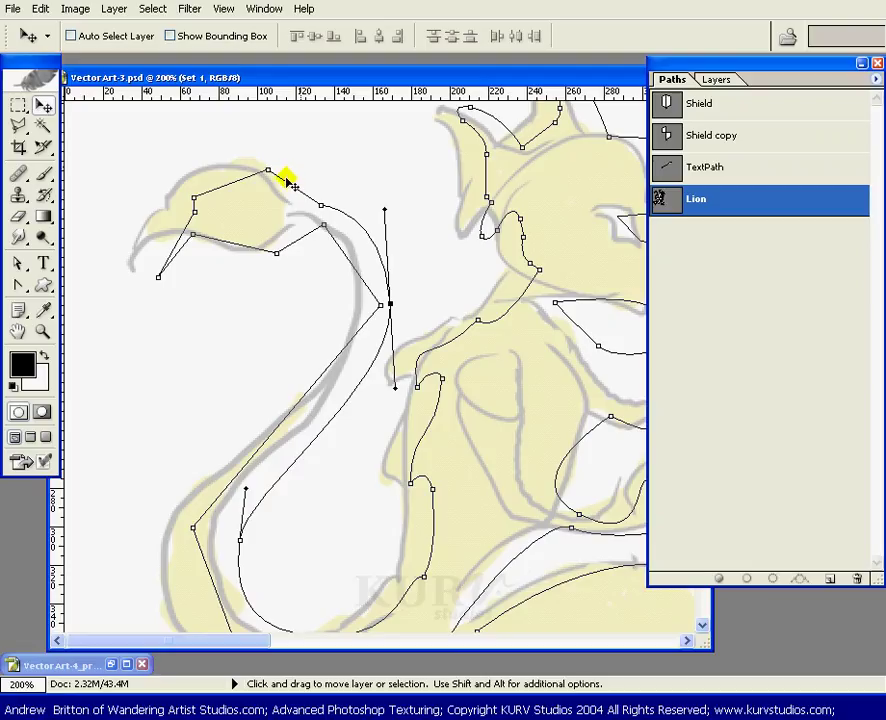
Curve the upper edge of the tail tuft with the Convert Point tool, from its crest to where it joins the tail
left_click(18, 286)
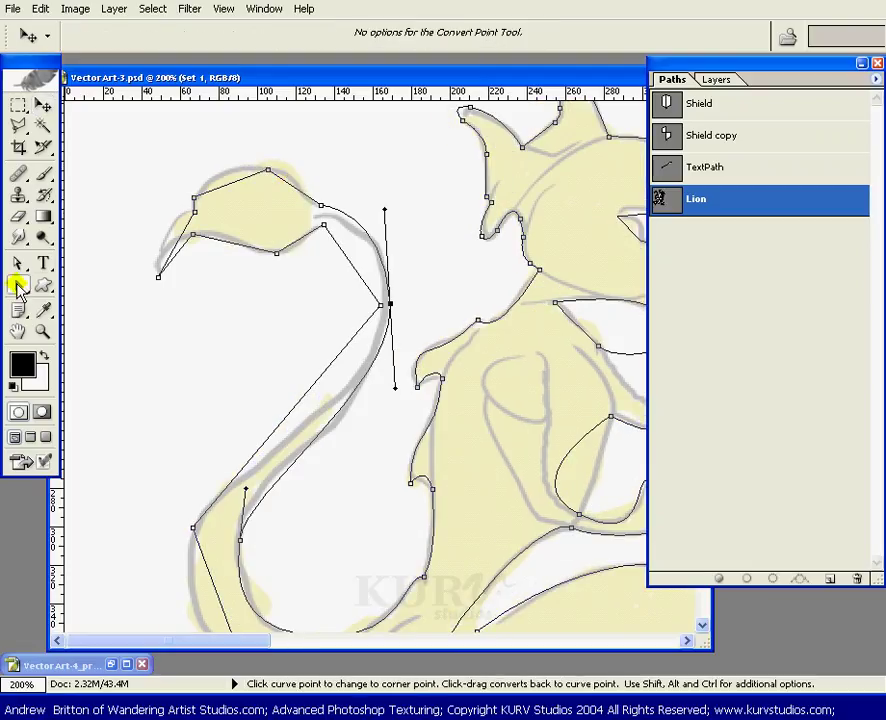
left_click_drag(267, 170, 216, 166)
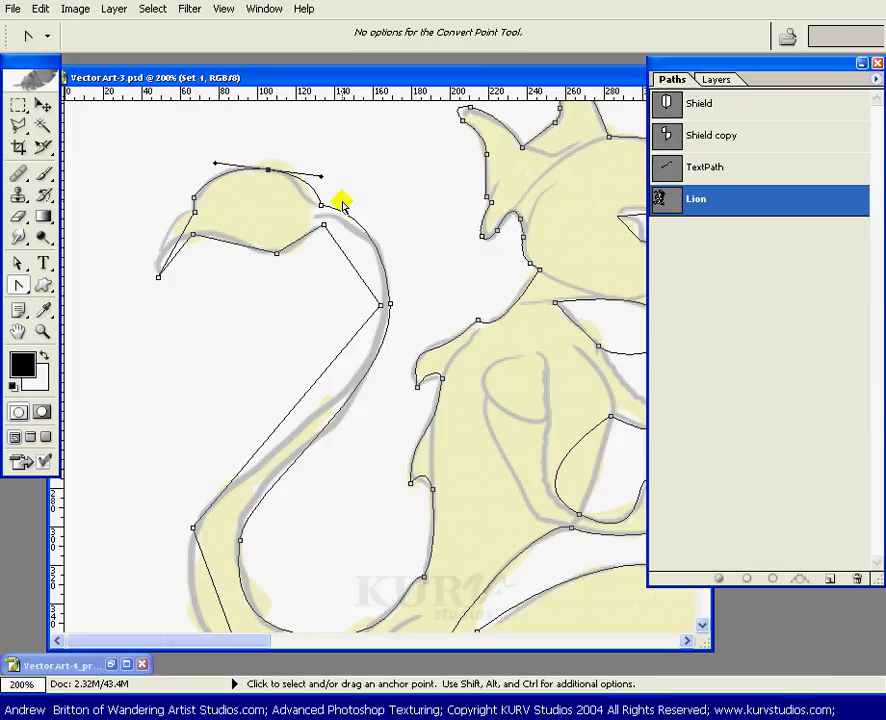
left_click_drag(321, 205, 287, 202)
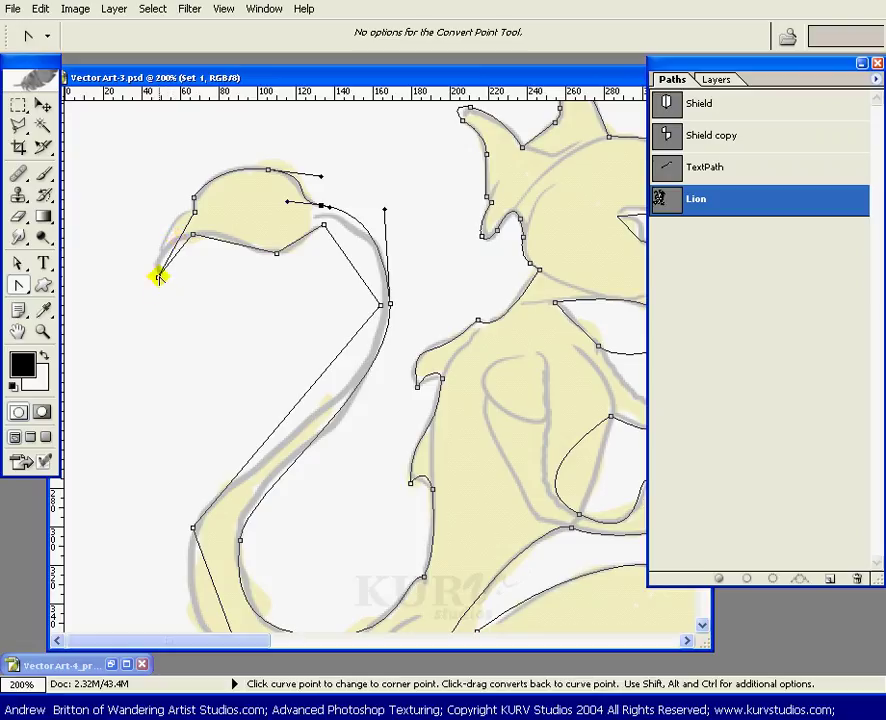
Shape the tail tuft's pointed tip and underside by pulling curve handles and refining both edges of the tip to the sketch
left_click_drag(158, 277, 160, 230)
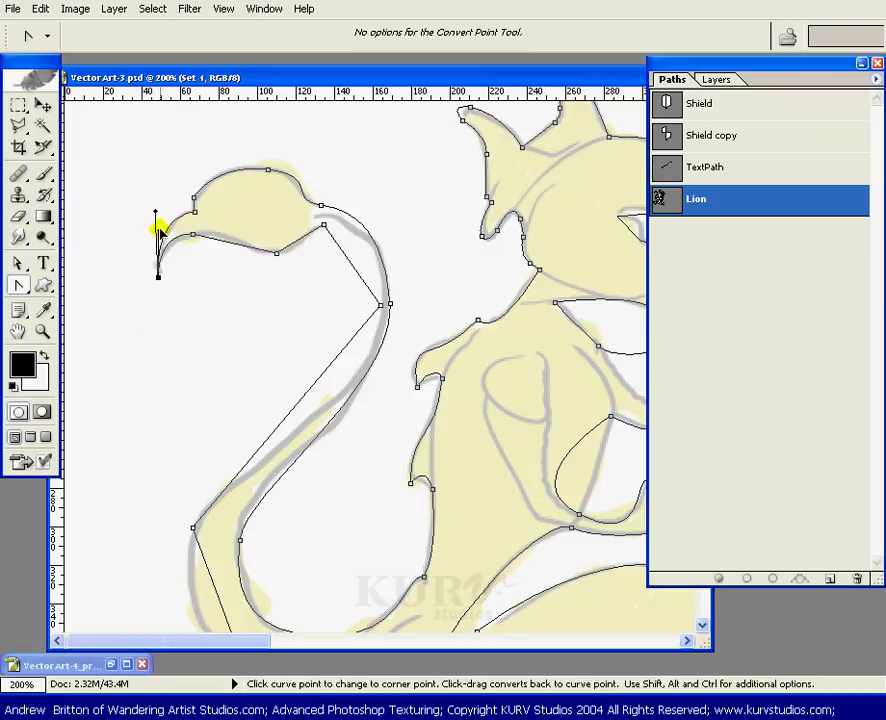
left_click_drag(277, 252, 306, 251)
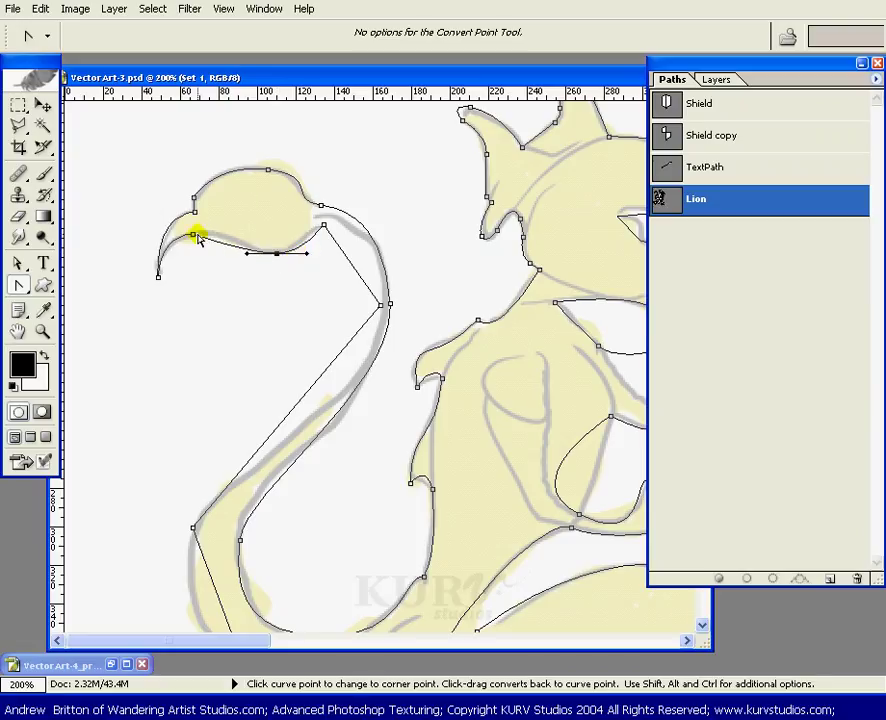
left_click_drag(198, 233, 202, 237)
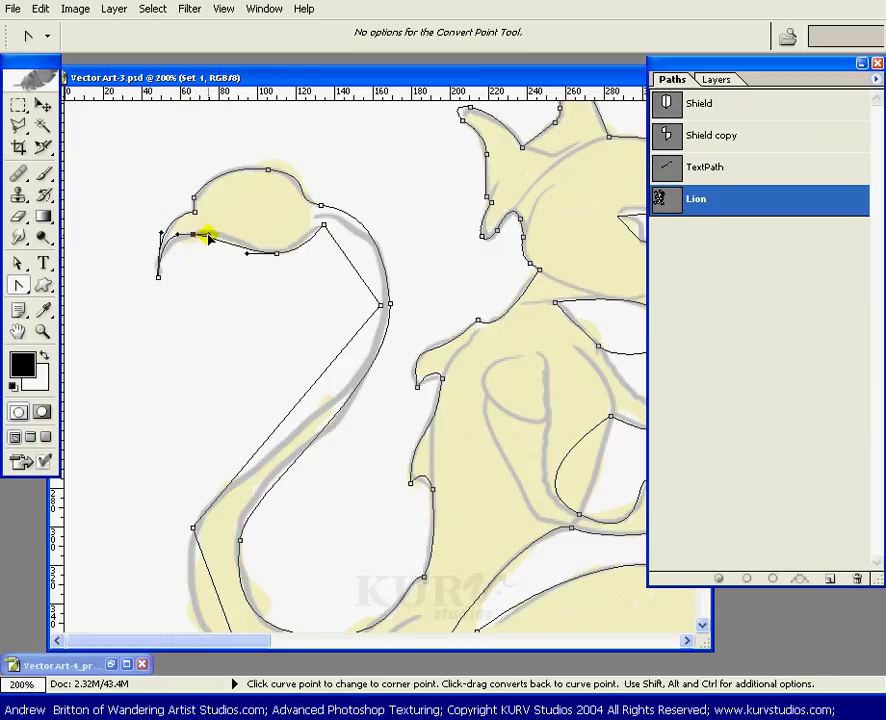
left_click_drag(200, 236, 220, 233)
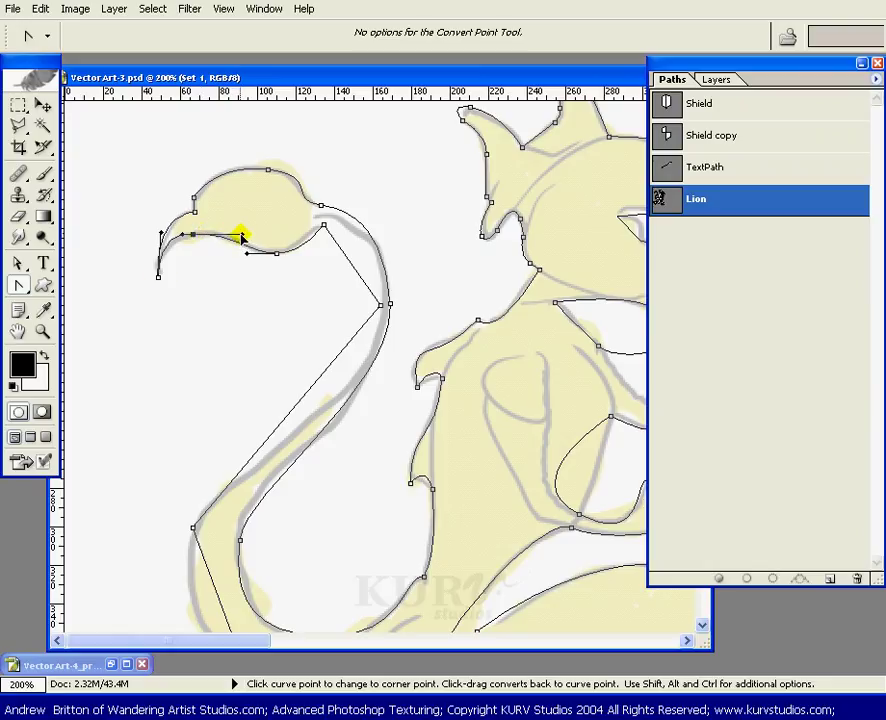
left_click(157, 278)
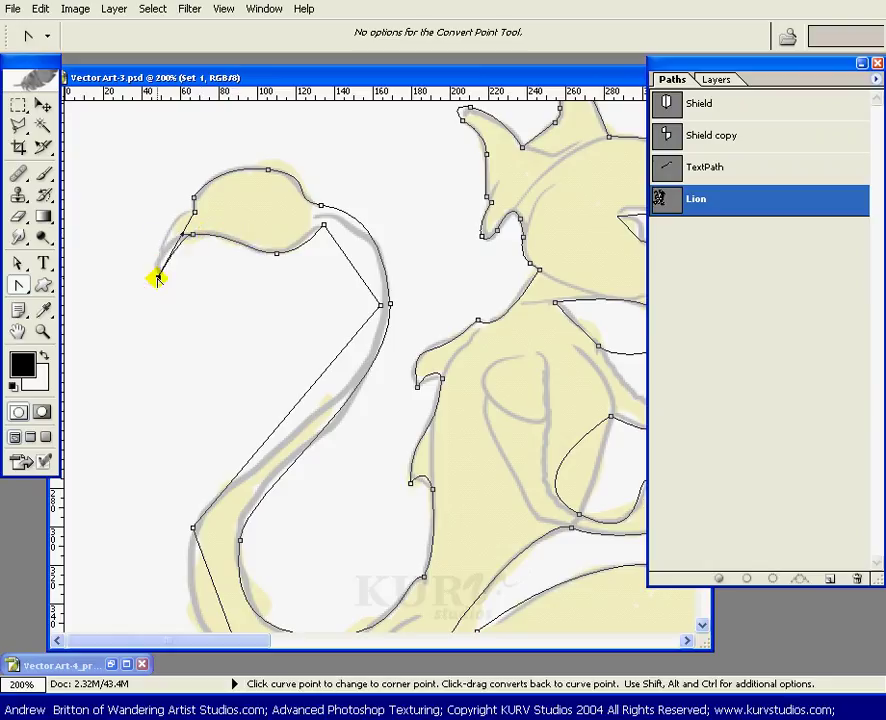
mouse_move(157, 278)
left_mouse_down()
mouse_move(180, 296)
mouse_move(154, 342)
mouse_move(160, 278)
left_mouse_up()
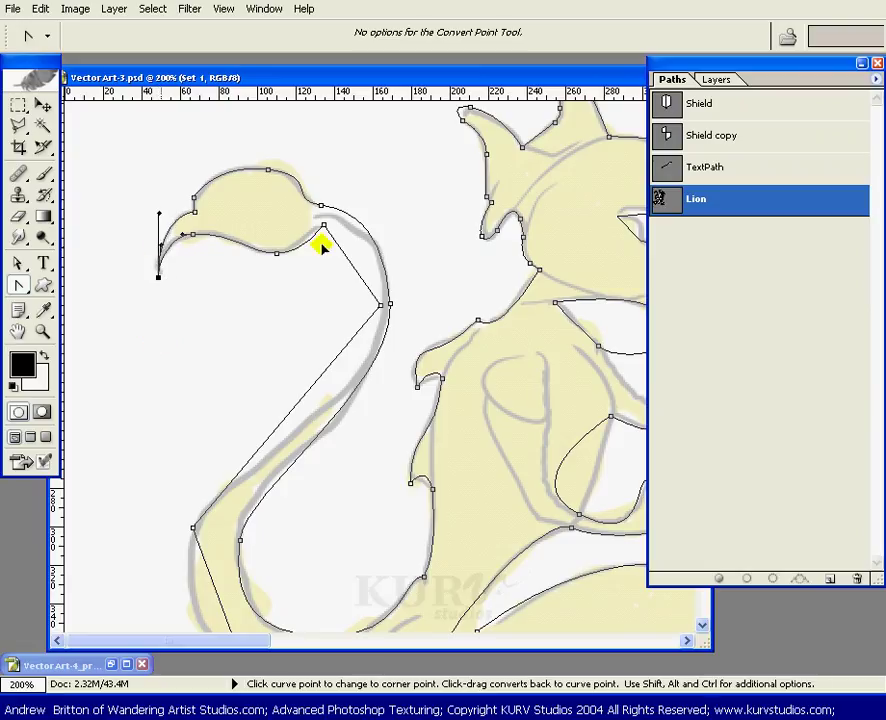
Curve the tail's outer edge through its upper and lower bends to the point where it meets the hind leg
left_click_drag(383, 304, 381, 403)
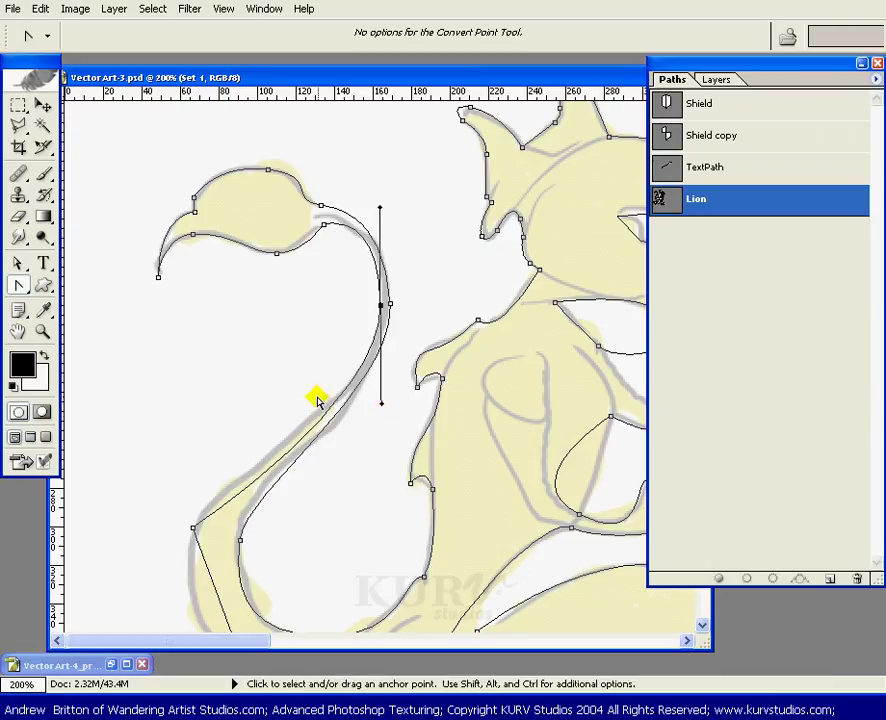
left_click_drag(368, 468, 231, 318)
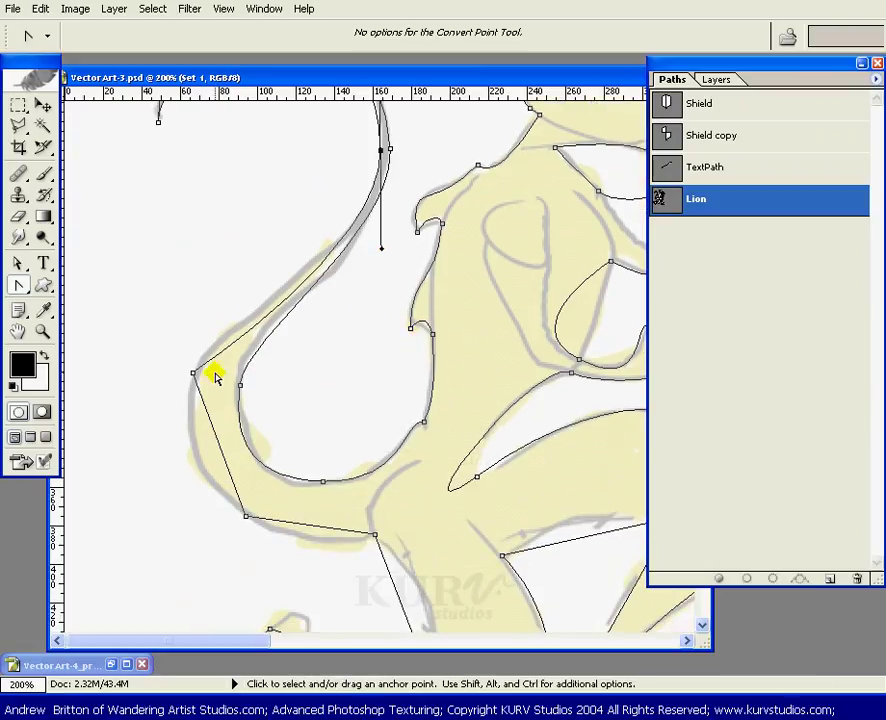
left_click_drag(190, 375, 143, 459)
left_click_drag(406, 444, 412, 318)
left_click_drag(374, 412, 452, 471)
left_click_drag(297, 354, 337, 440)
Adjust the corner handles where the back of the thigh meets the lower hind leg, bending the lower leg's upper edge
left_click_drag(384, 482, 390, 321)
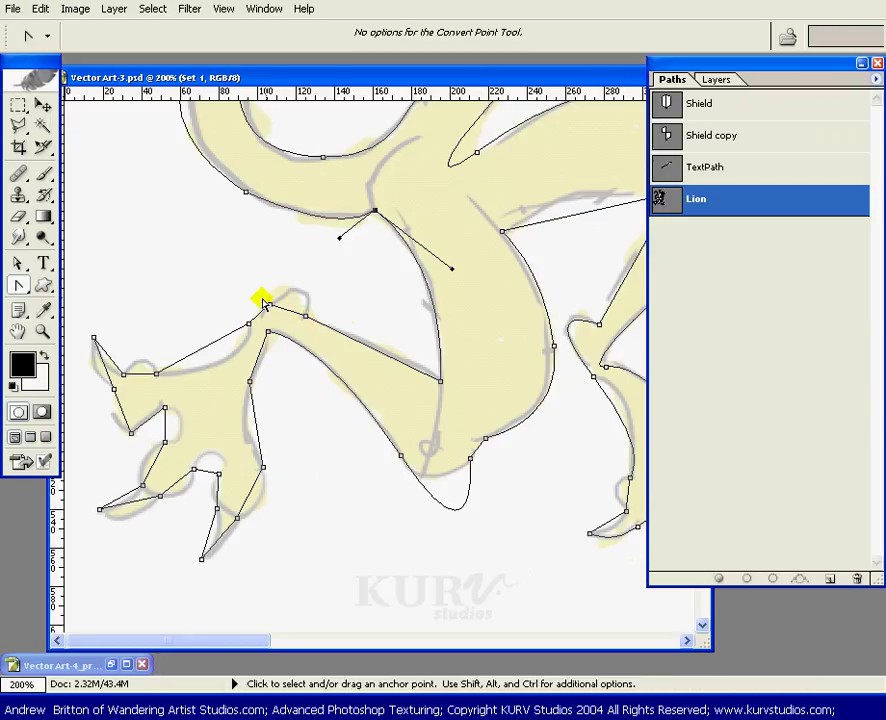
left_click(440, 378)
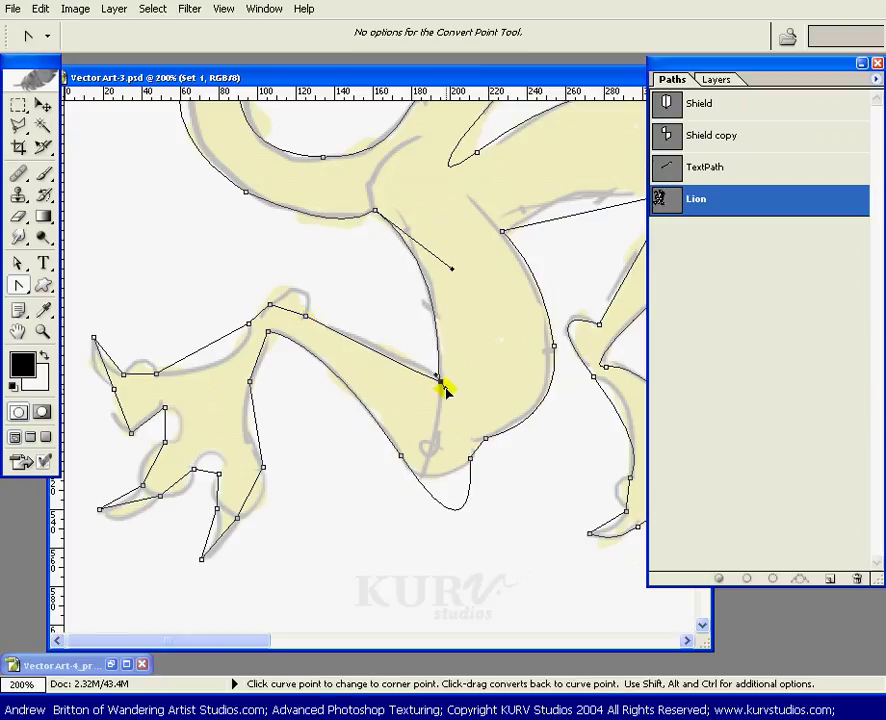
left_click_drag(441, 384, 406, 339)
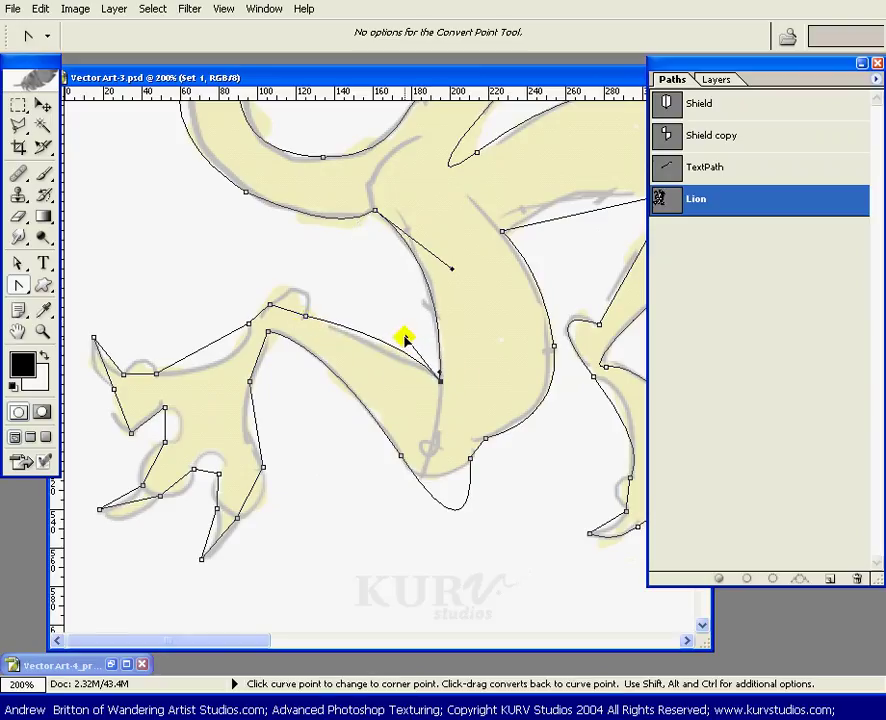
Round the heel of the hind leg and curve the path down onto the foot, repositioning the heel anchor to smooth the bump
left_click_drag(306, 316, 312, 264)
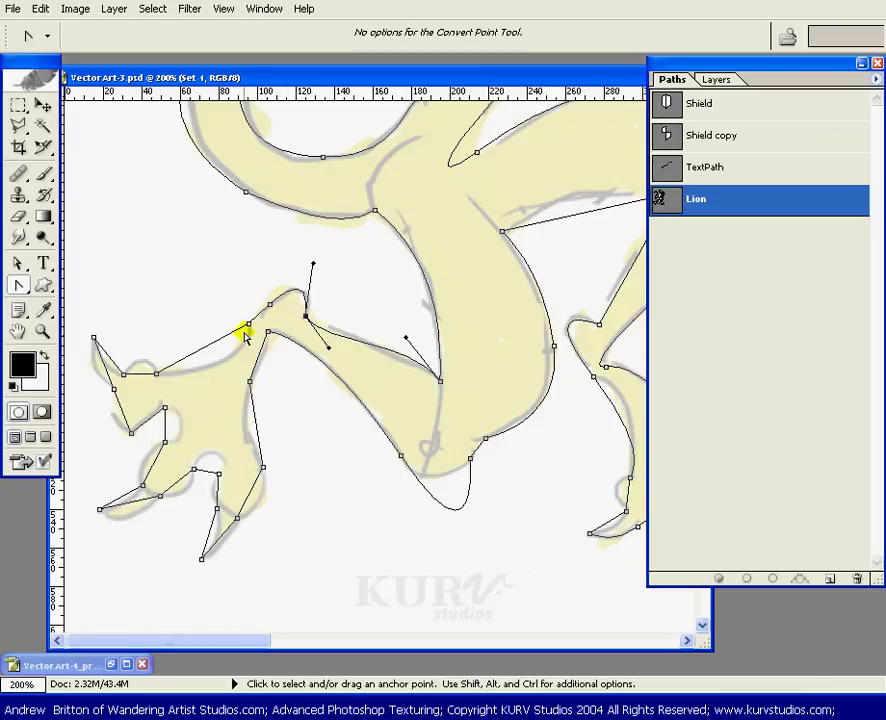
left_click(247, 328)
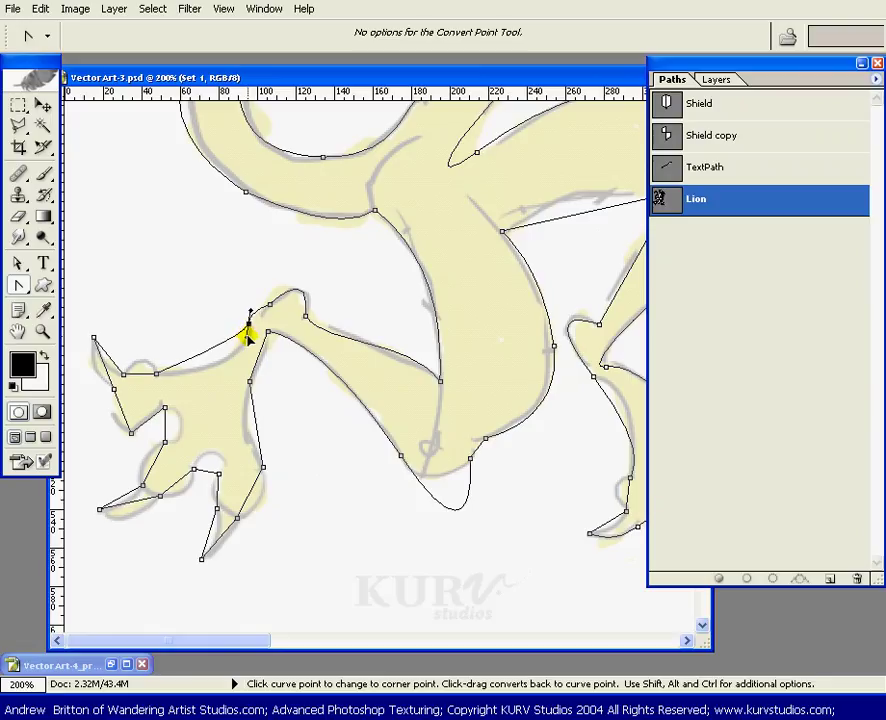
left_click_drag(244, 333, 246, 376)
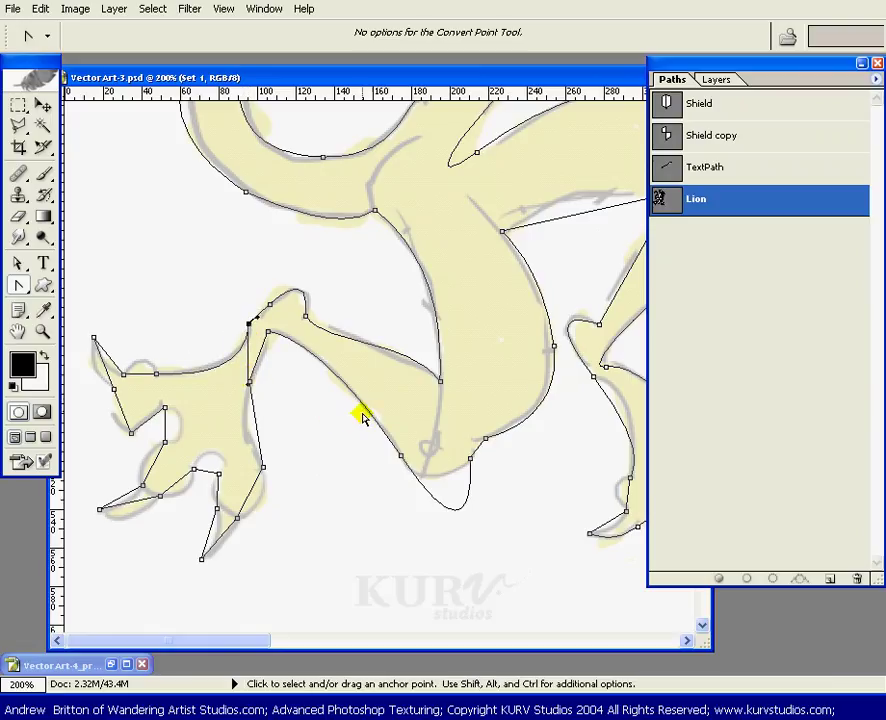
left_click(262, 301, "ctrl")
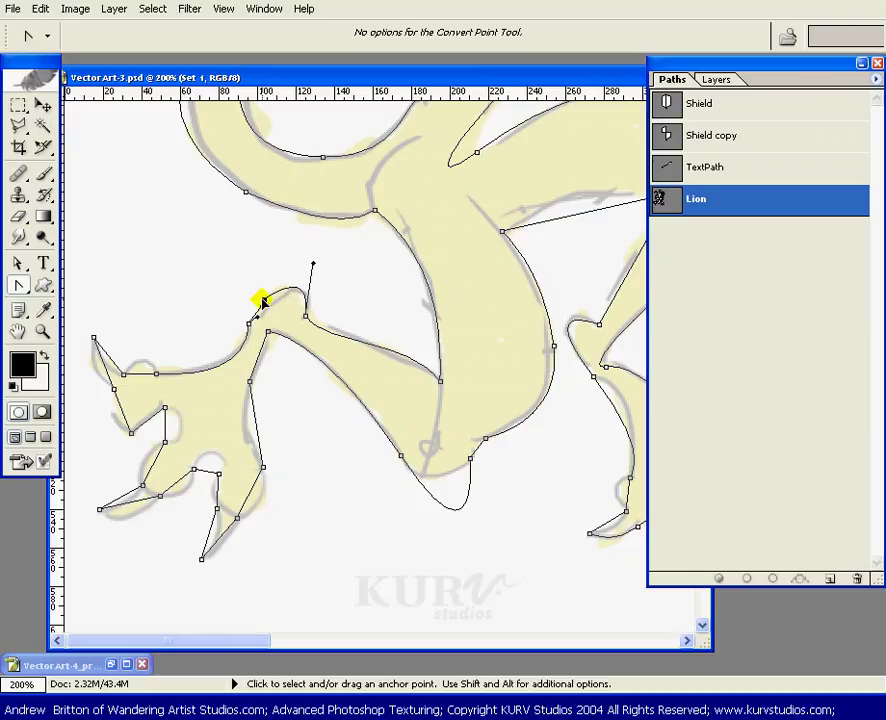
left_click(259, 315)
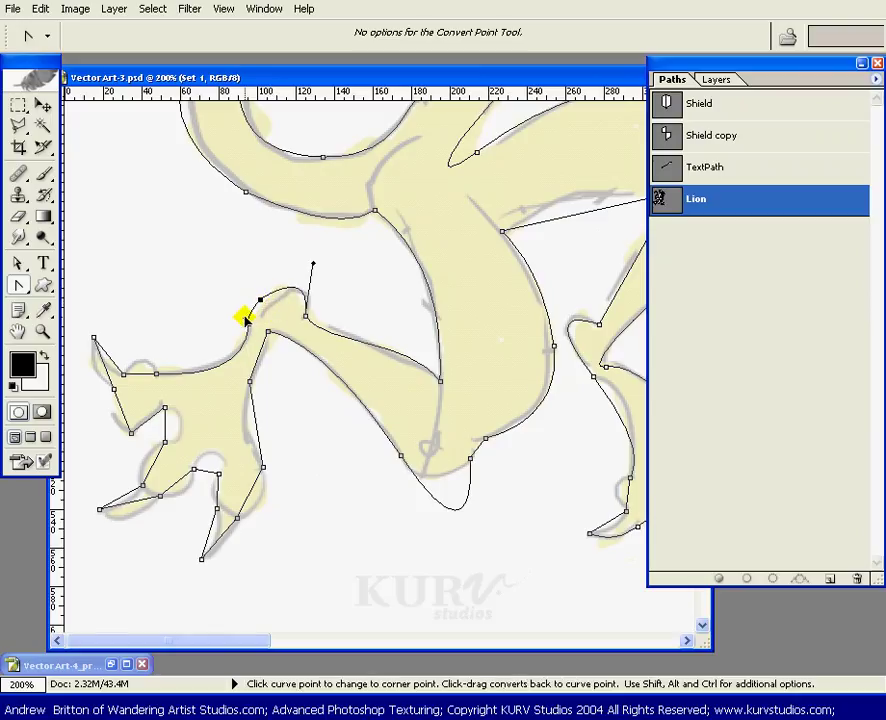
Form the small knuckle on top of the hind foot and curve both edges of the uppermost claw
left_click(148, 372)
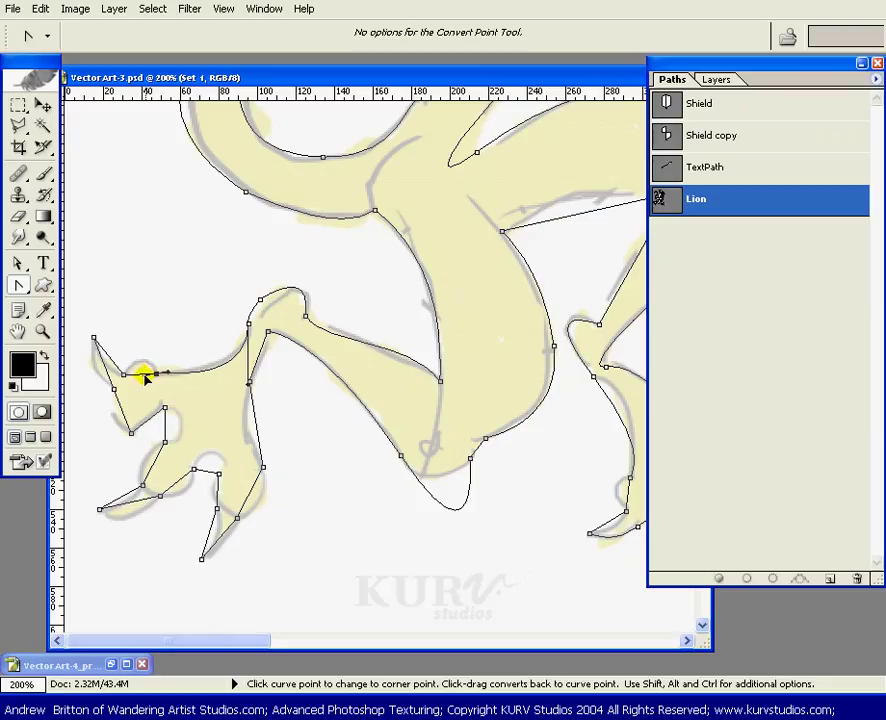
left_click_drag(145, 376, 145, 350)
key("space")
left_click_drag(234, 406, 234, 359)
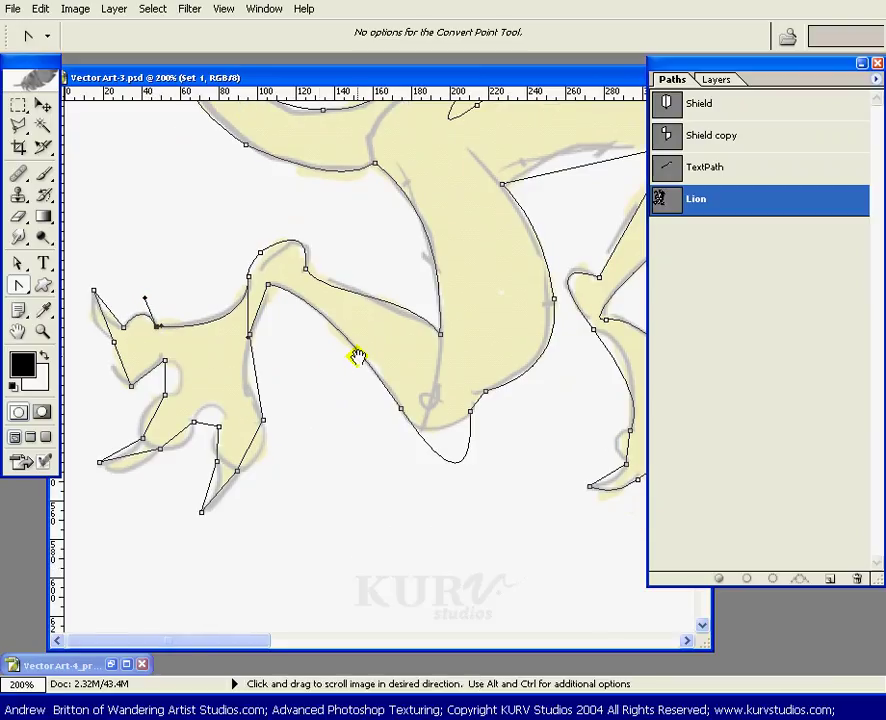
left_click(93, 290)
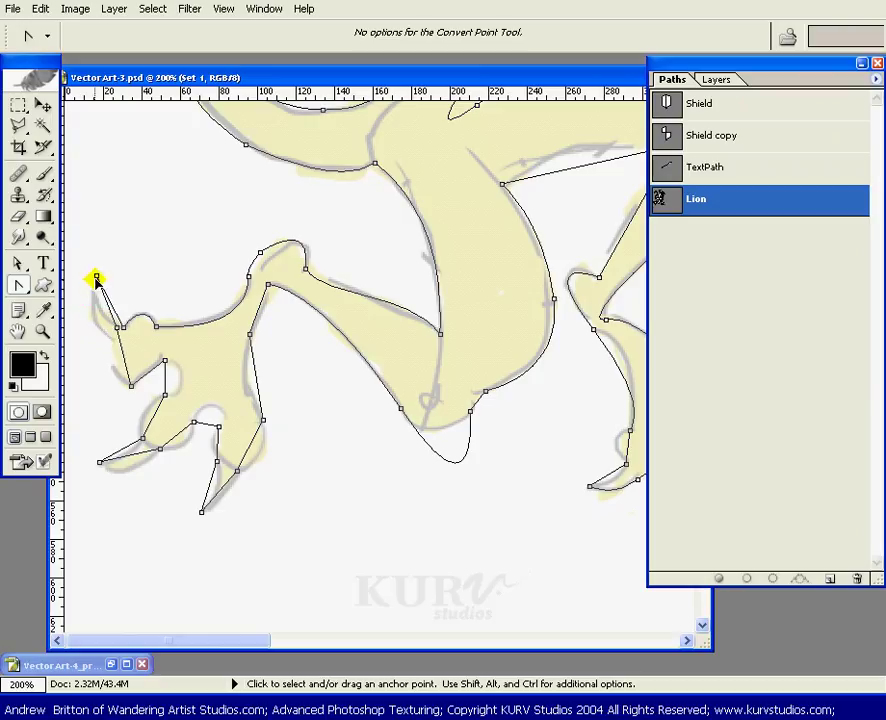
left_click_drag(93, 290, 79, 329)
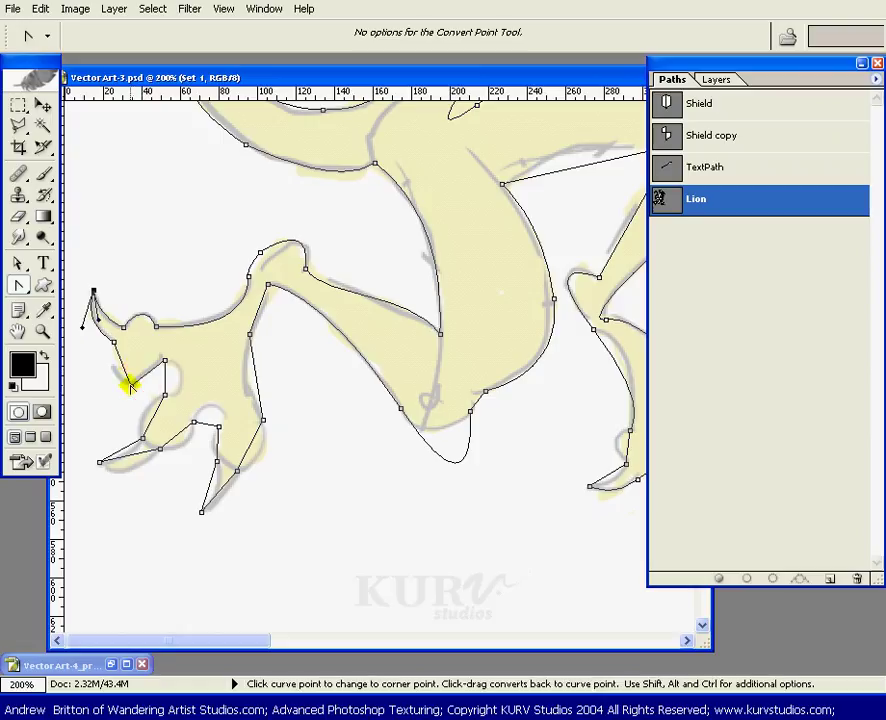
Round the underside of the upper toe and the gap between the upper and middle toes, fine-tuning the gap's lower handle
mouse_move(130, 385)
left_mouse_down()
mouse_move(110, 380)
mouse_move(145, 397)
mouse_move(140, 372)
mouse_move(178, 362)
mouse_move(178, 340)
mouse_move(196, 362)
mouse_move(143, 398)
left_mouse_up()
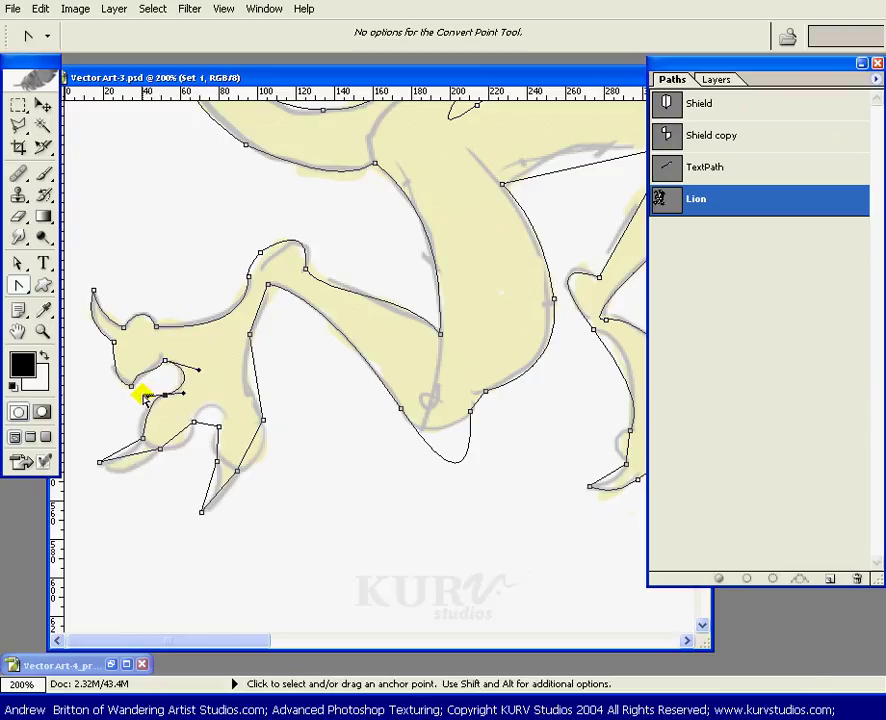
left_click(151, 400, "ctrl")
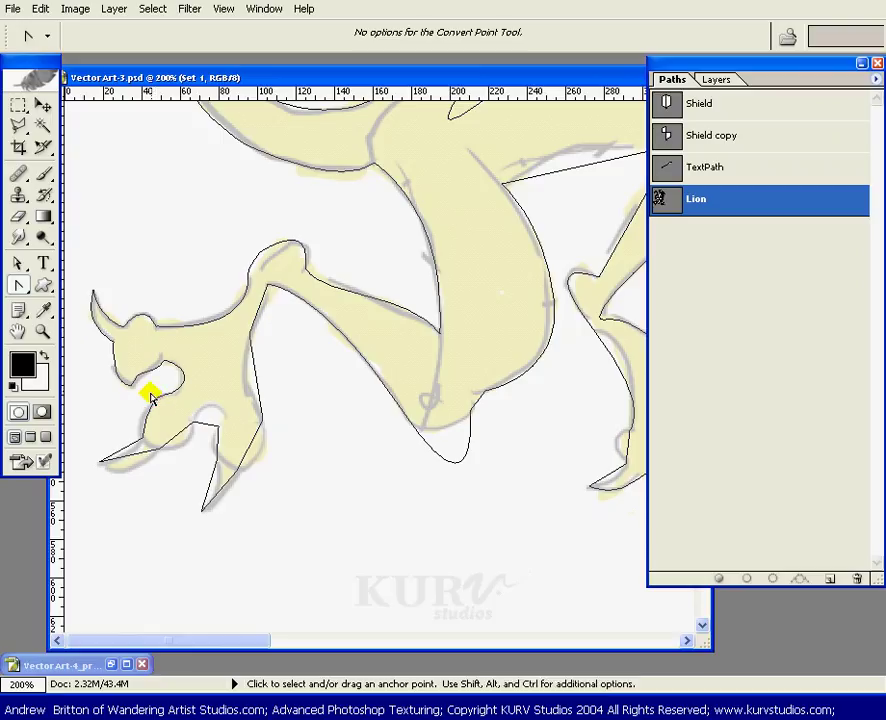
left_click(165, 396, "ctrl")
left_click(161, 398, "ctrl")
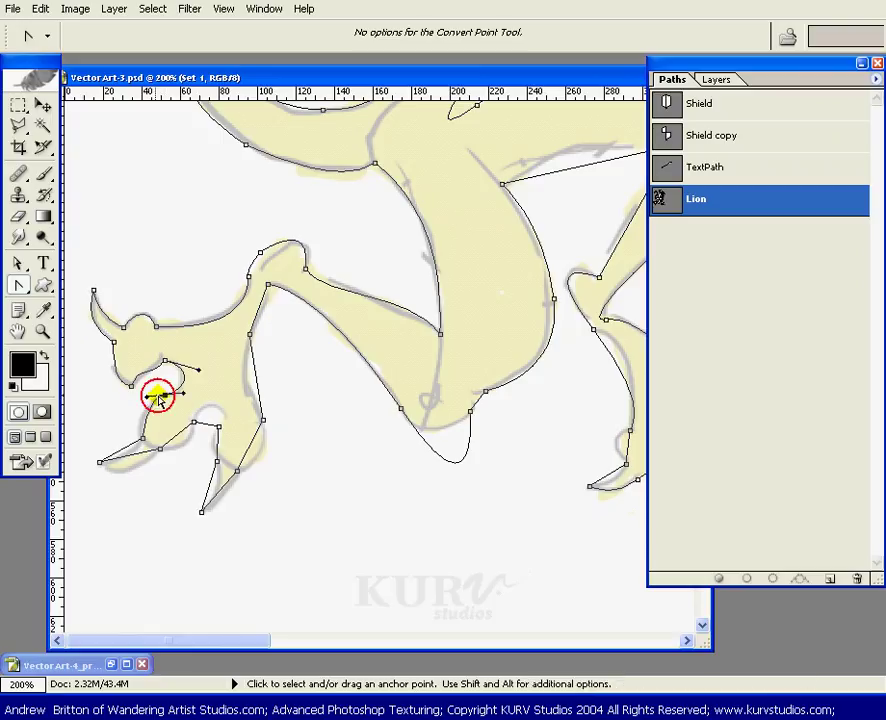
left_click_drag(158, 397, 148, 395)
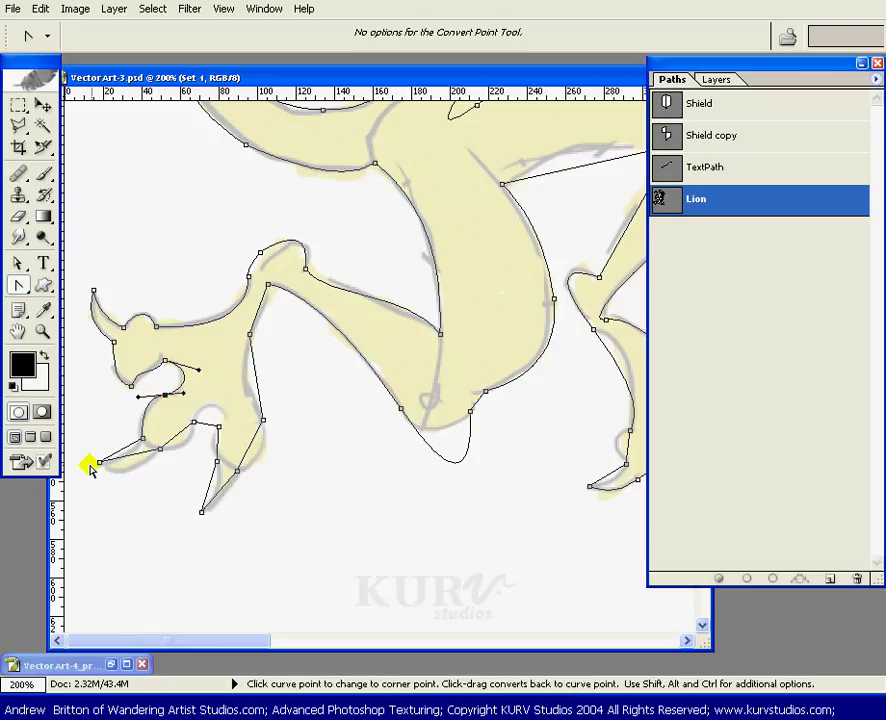
Curve the middle toe's claw and round the gap between the middle and lowest toes to match the sketch
left_click_drag(99, 461, 80, 456)
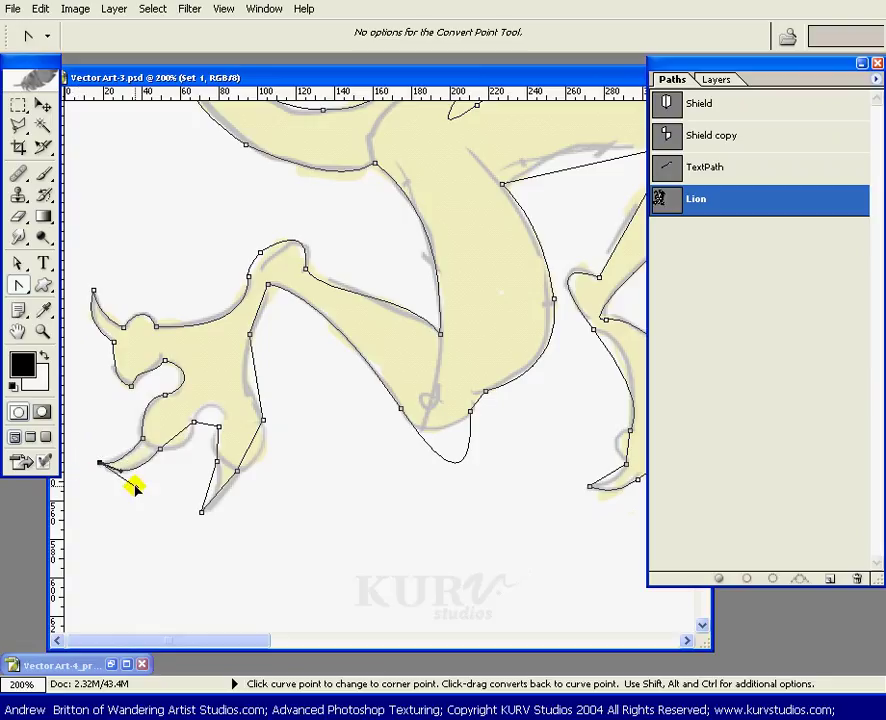
left_click_drag(193, 423, 198, 388)
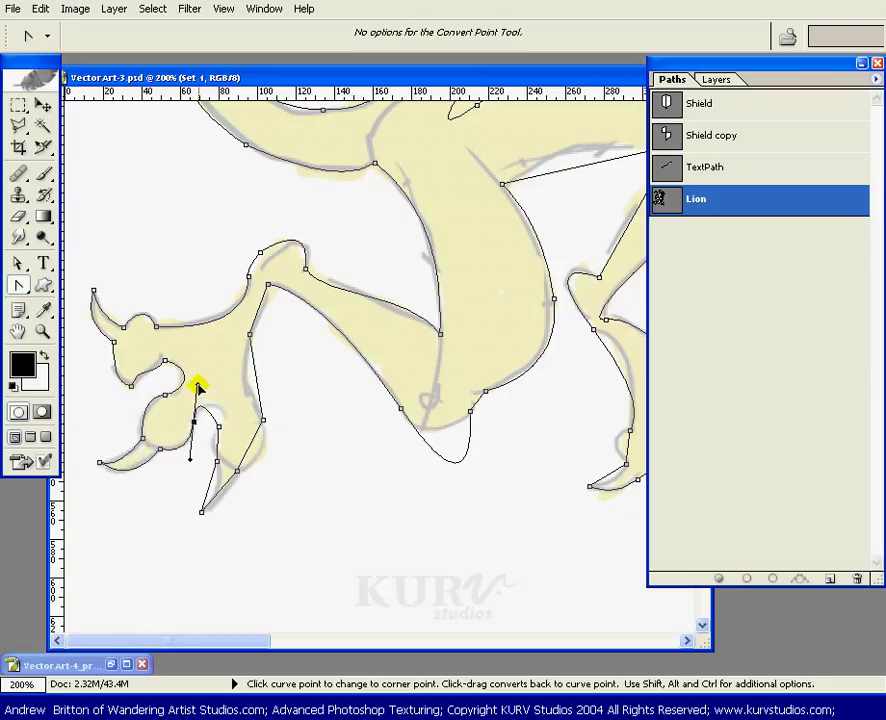
left_click(194, 414)
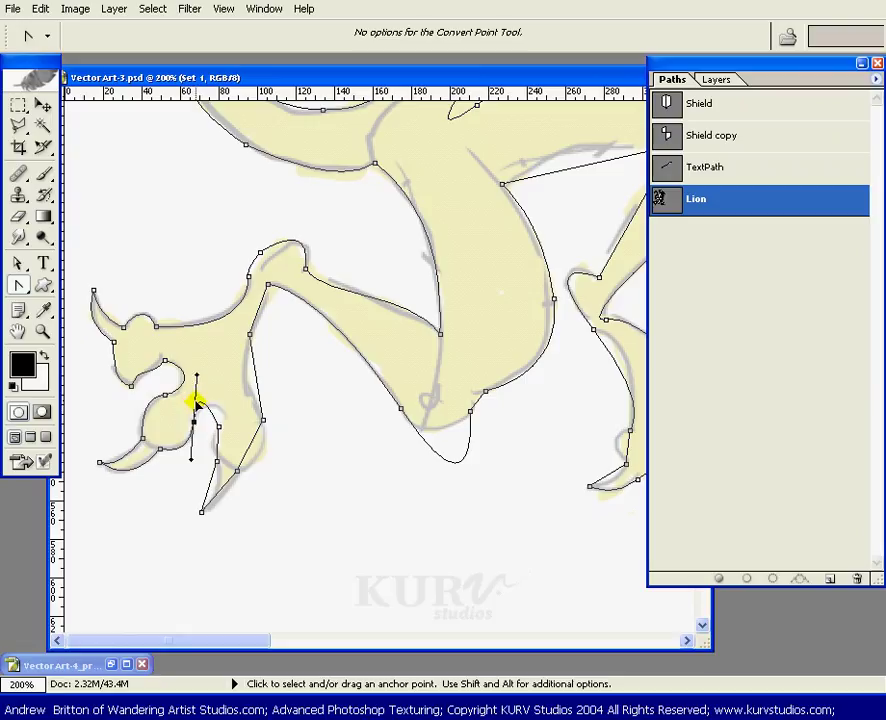
left_click(212, 432)
left_click_drag(212, 432, 200, 445)
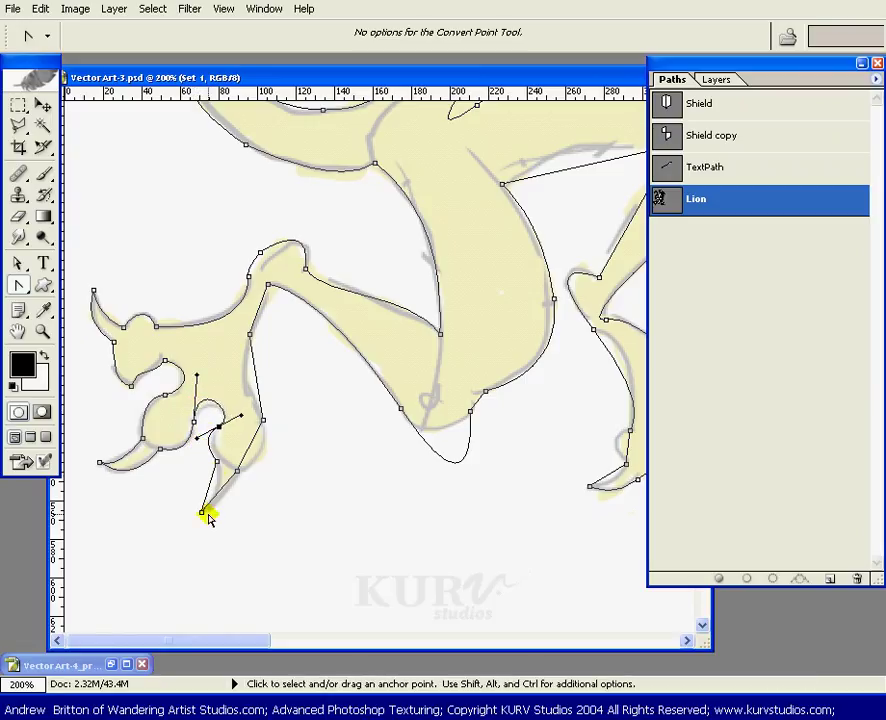
Curve the lowest claw and the foot's rear edge up to the ankle, repositioning the ankle anchor on the sketch line
left_click_drag(199, 514, 244, 493)
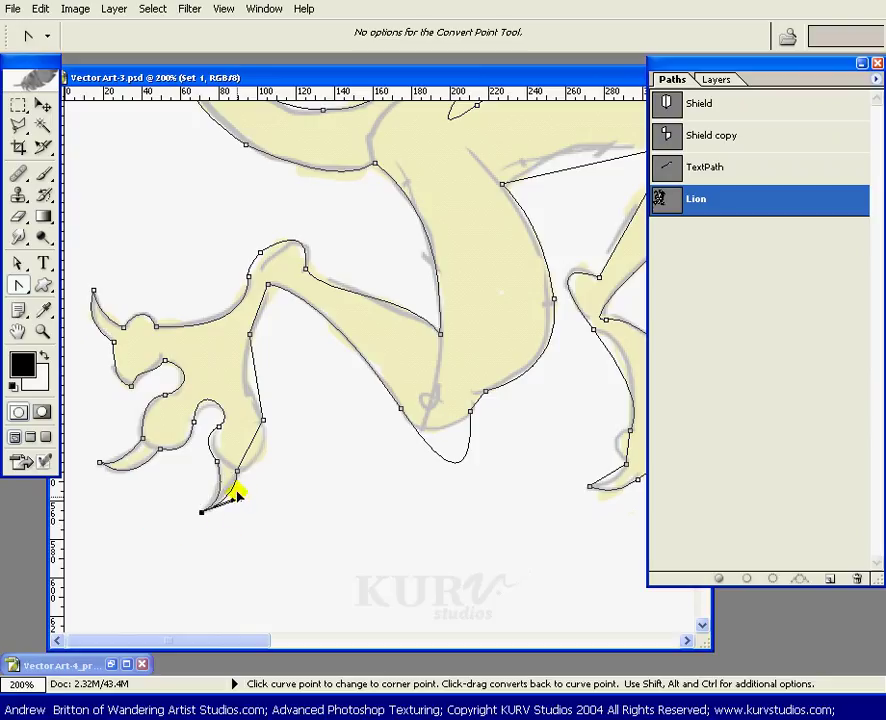
left_click_drag(260, 419, 265, 295)
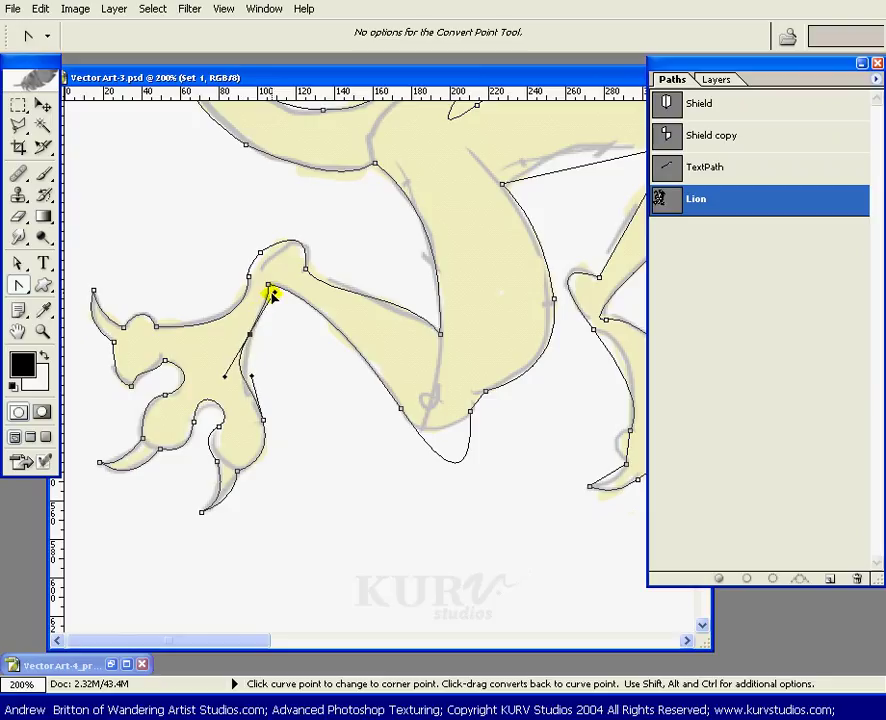
left_click(251, 331, "ctrl")
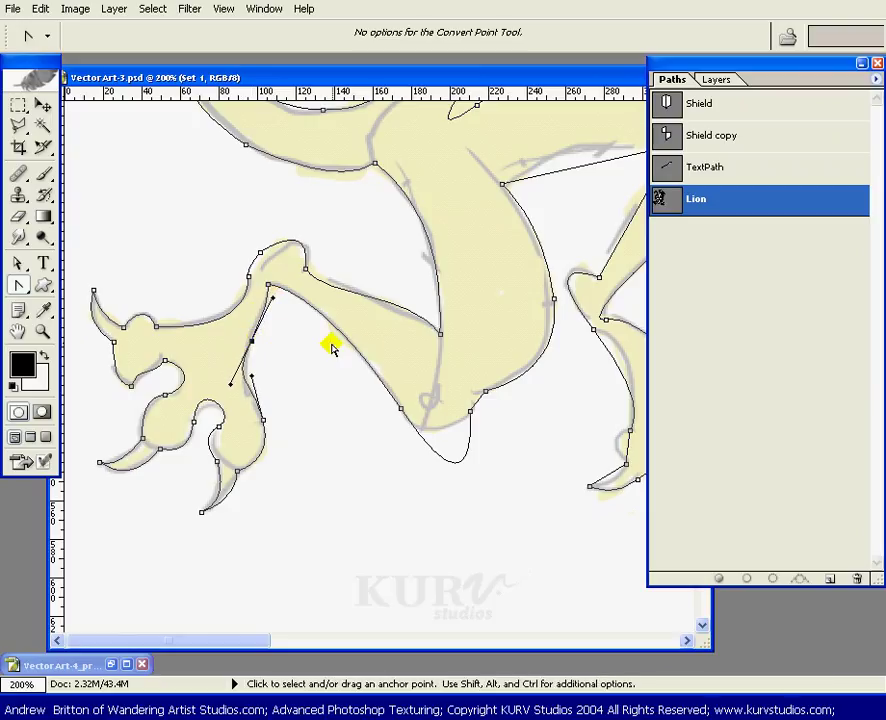
Curve the underside of the rear leg's shin and round the bottom of its knee, adjusting the handle to match the sketch
left_click_drag(398, 409, 484, 531)
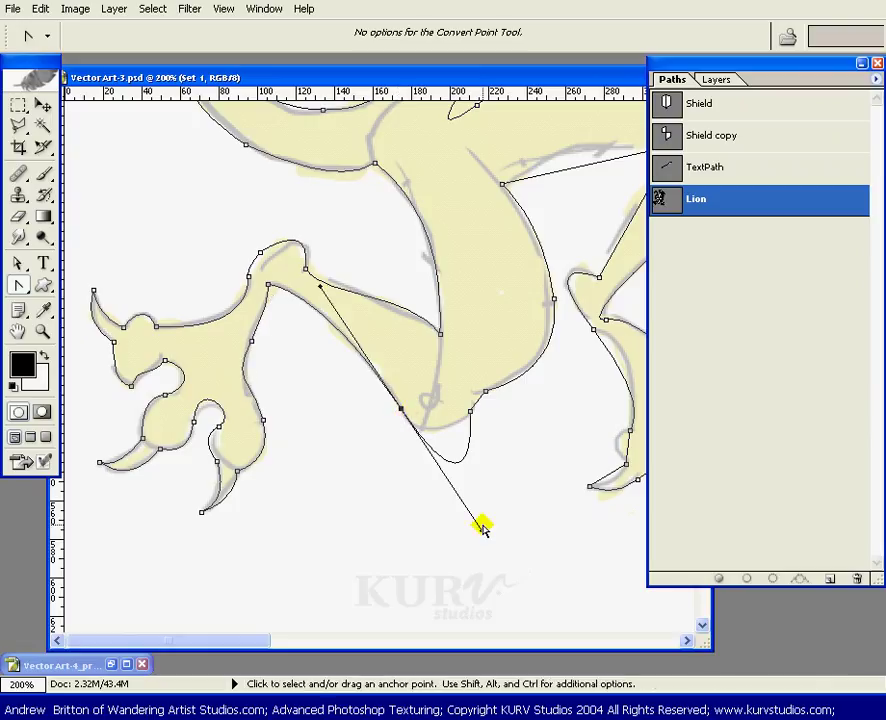
left_click(424, 450)
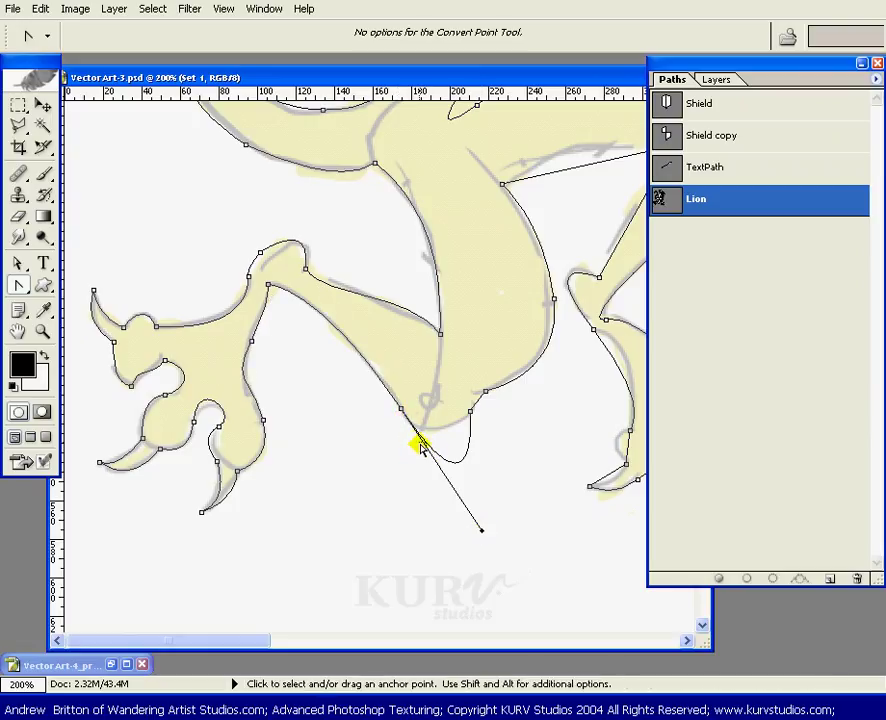
left_click_drag(431, 452, 392, 396)
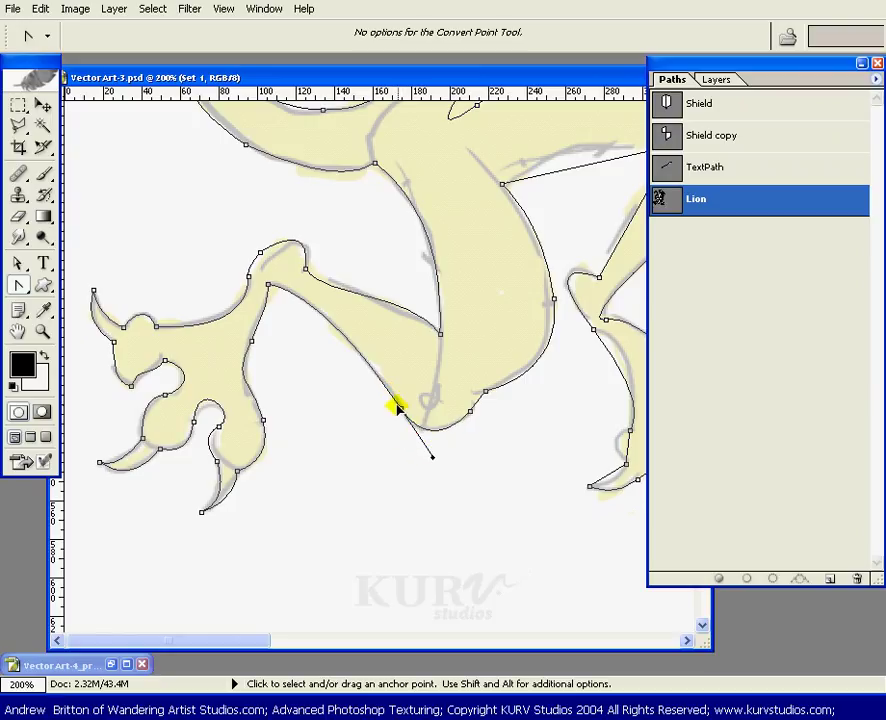
left_click_drag(397, 407, 418, 445)
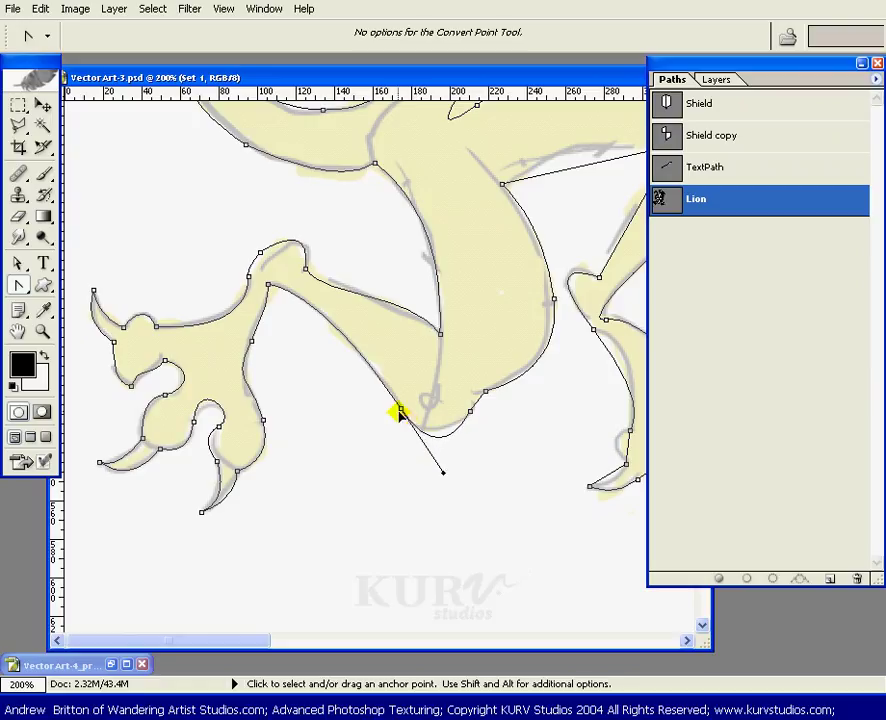
left_click_drag(399, 413, 380, 402)
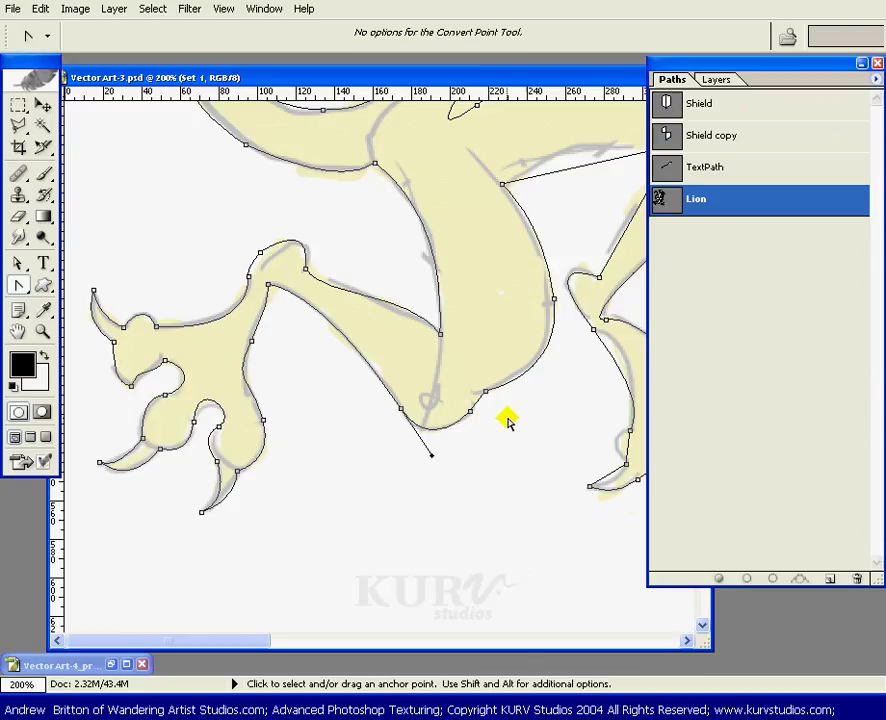
Curve the underside of the front leg's thigh and round the inner bend behind its knee along the sketch
left_click_drag(497, 423, 451, 477)
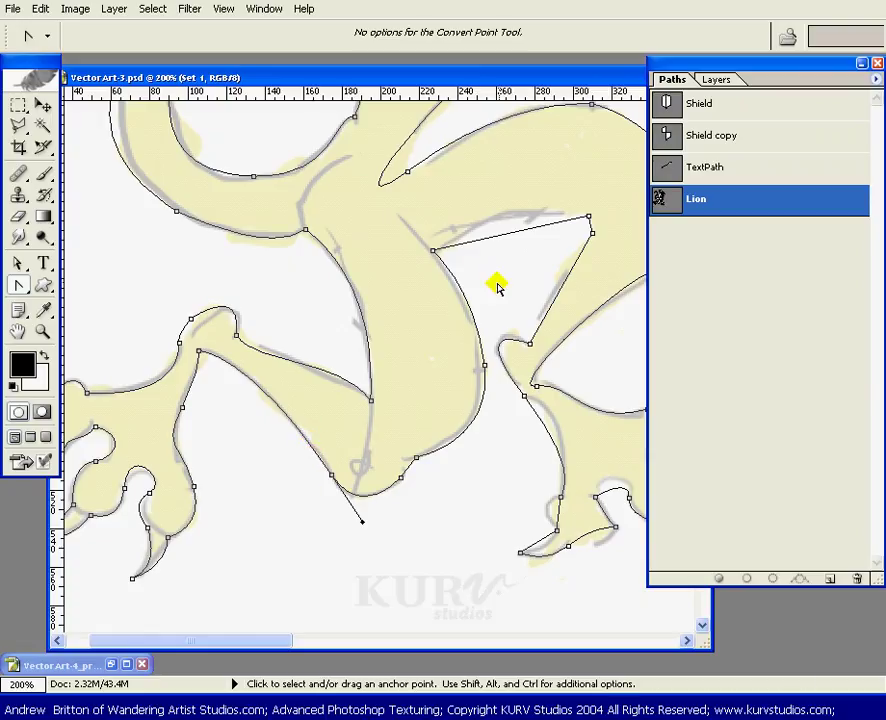
left_click_drag(522, 262, 425, 345)
left_click_drag(489, 298, 572, 320)
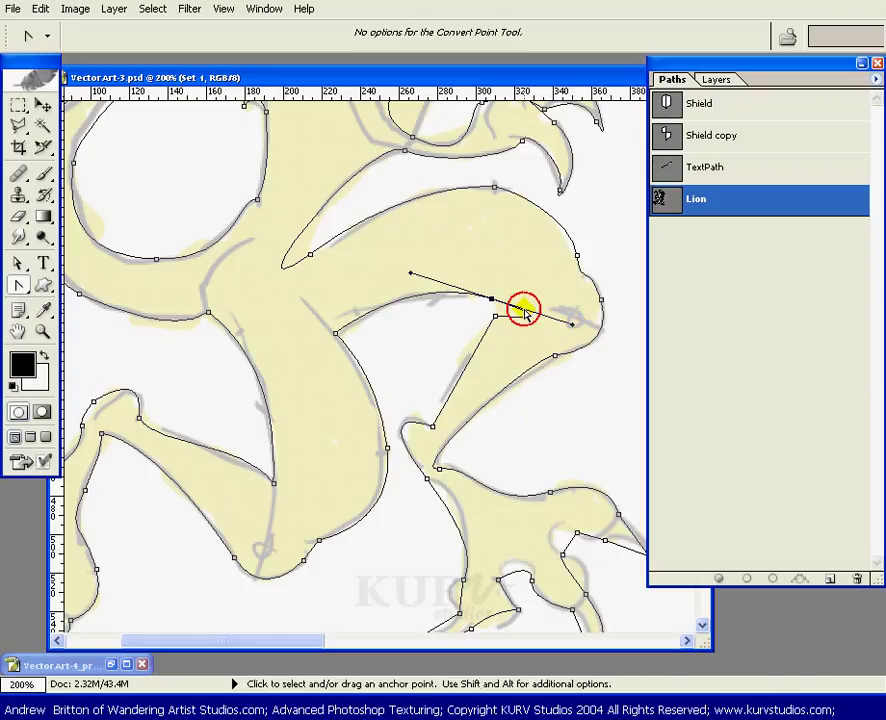
left_click_drag(524, 312, 468, 291)
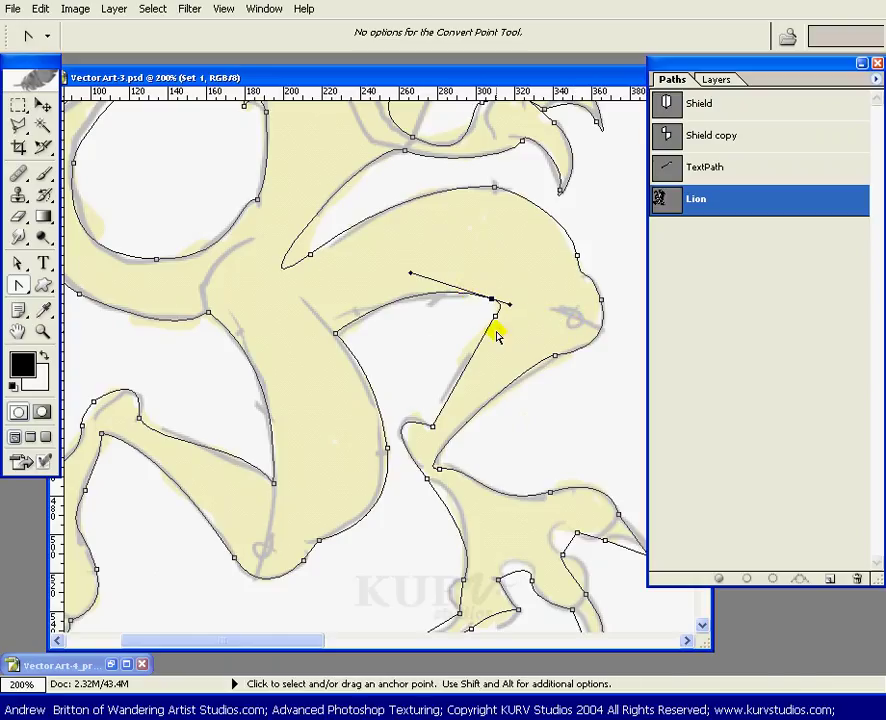
Curve the back of the front leg's shin from the knee bend down and reshape the rounded heel to match the sketch
left_click_drag(430, 425, 407, 443)
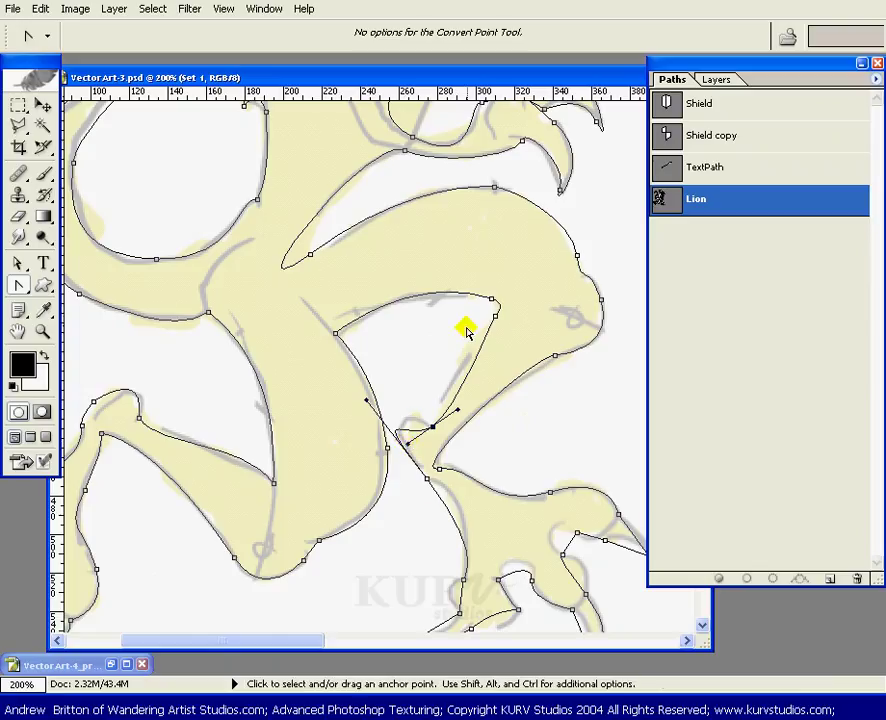
left_click(494, 309)
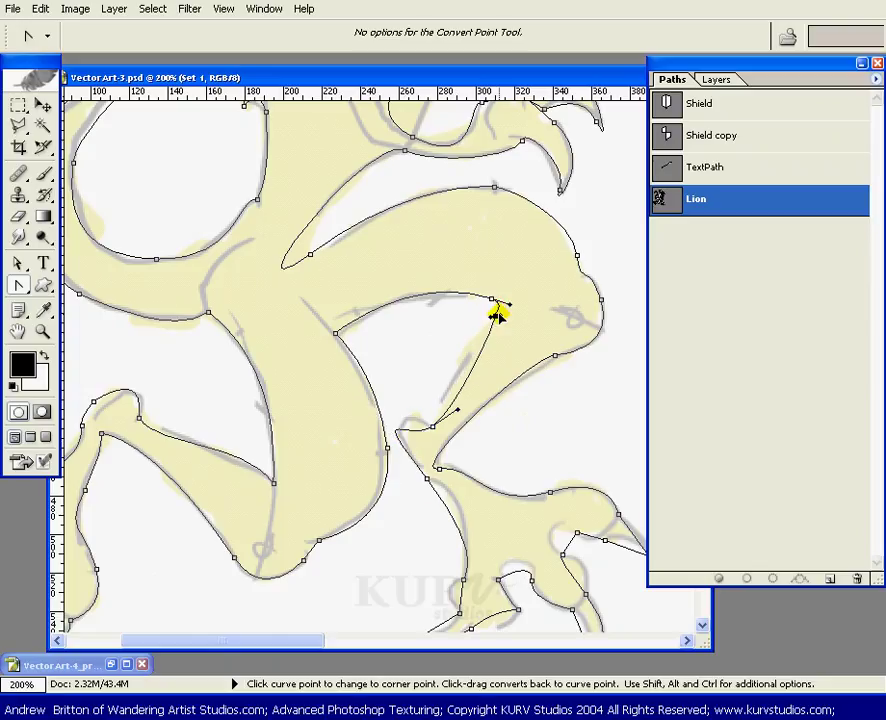
left_click_drag(494, 313, 451, 347)
left_click_drag(458, 410, 475, 384)
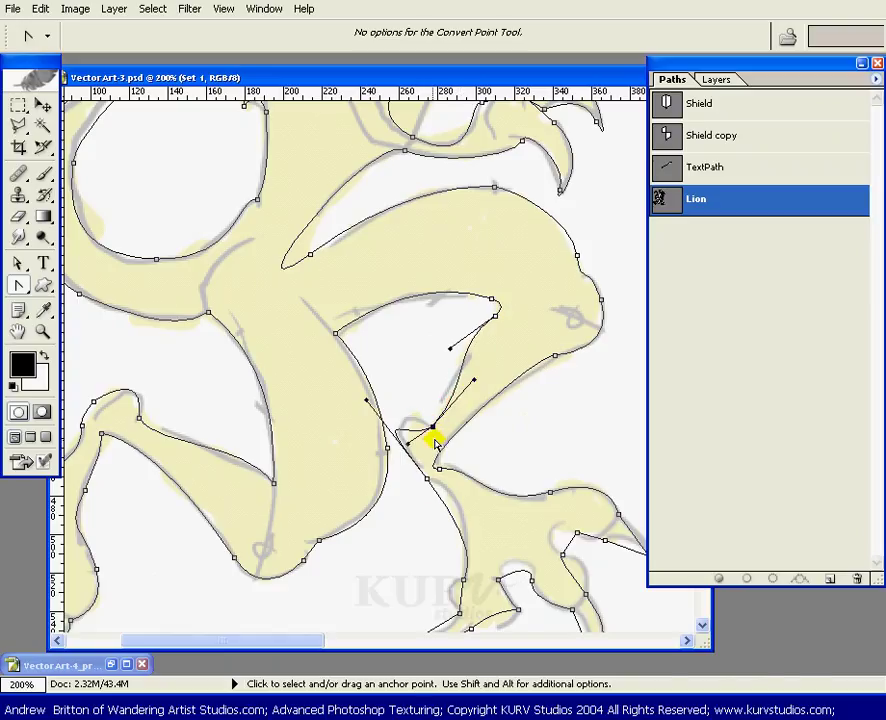
left_click_drag(409, 443, 413, 416)
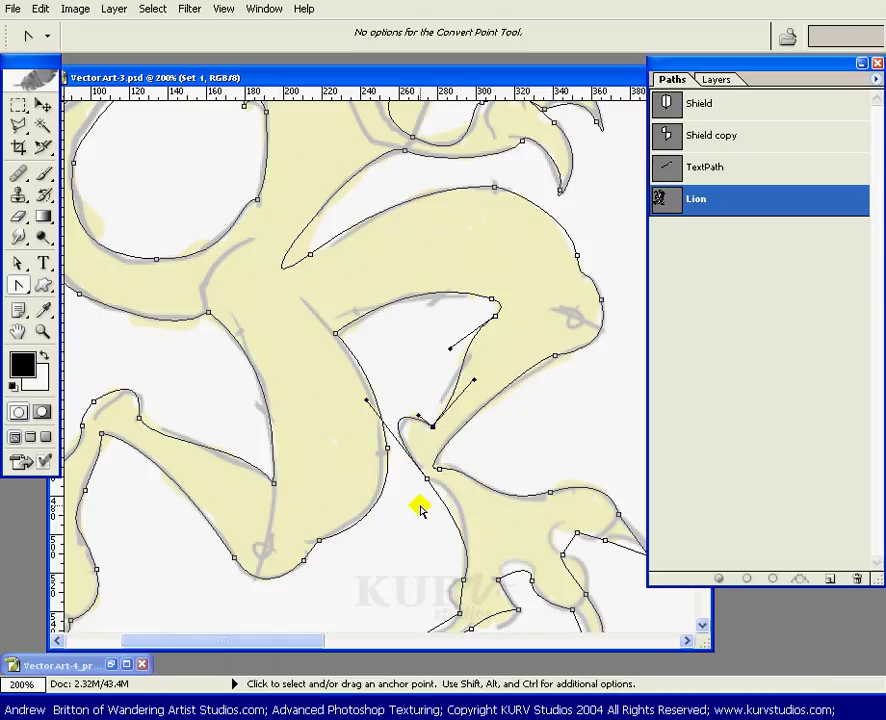
Curve the rear edge of the front leg's foot below the heel and round the back of its rearmost toe
left_click_drag(484, 519, 483, 384)
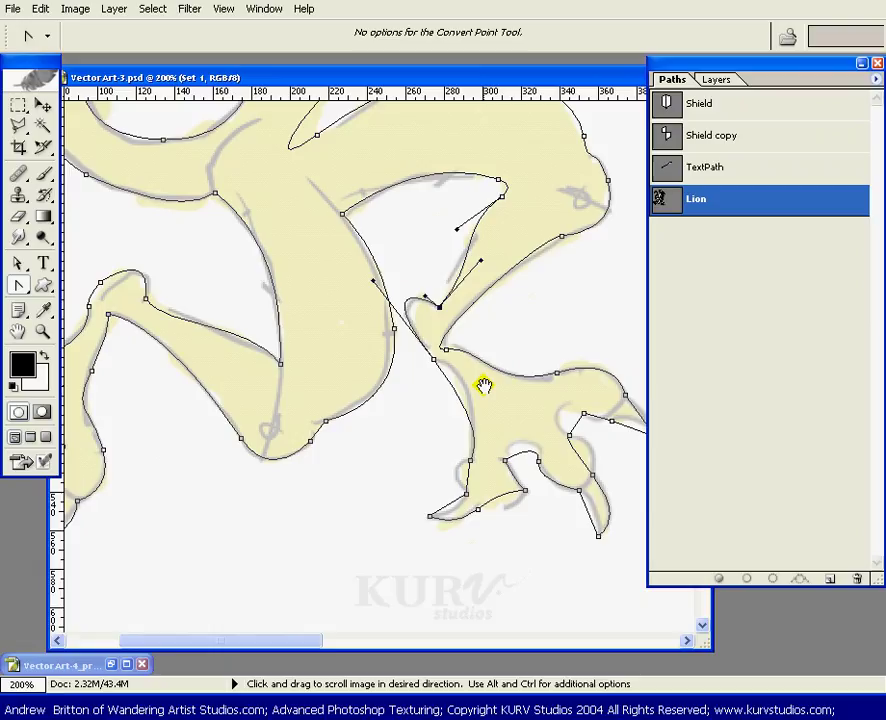
left_click(431, 354, "ctrl")
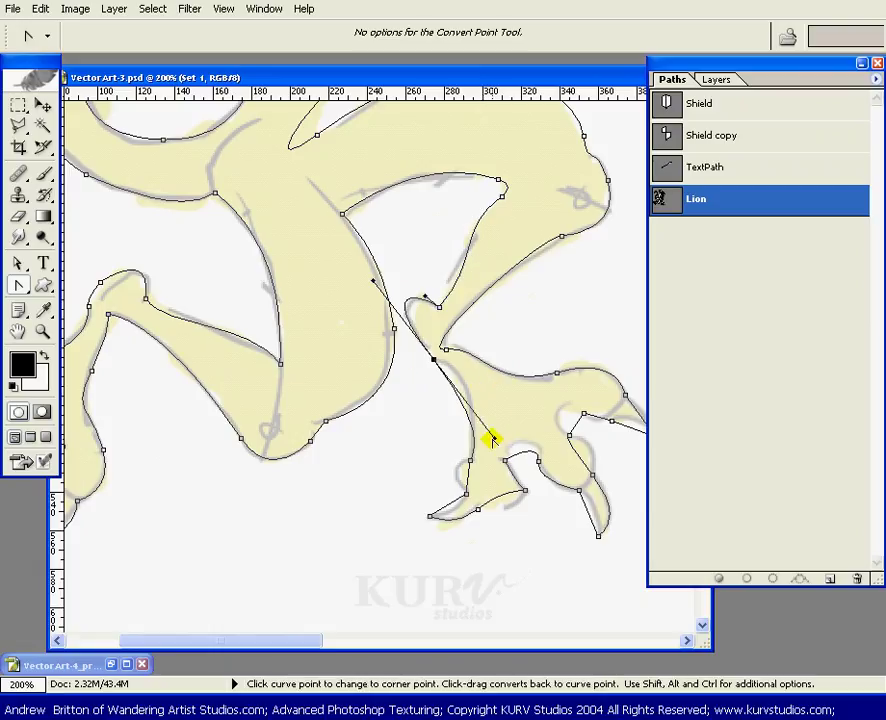
left_click_drag(490, 439, 485, 362)
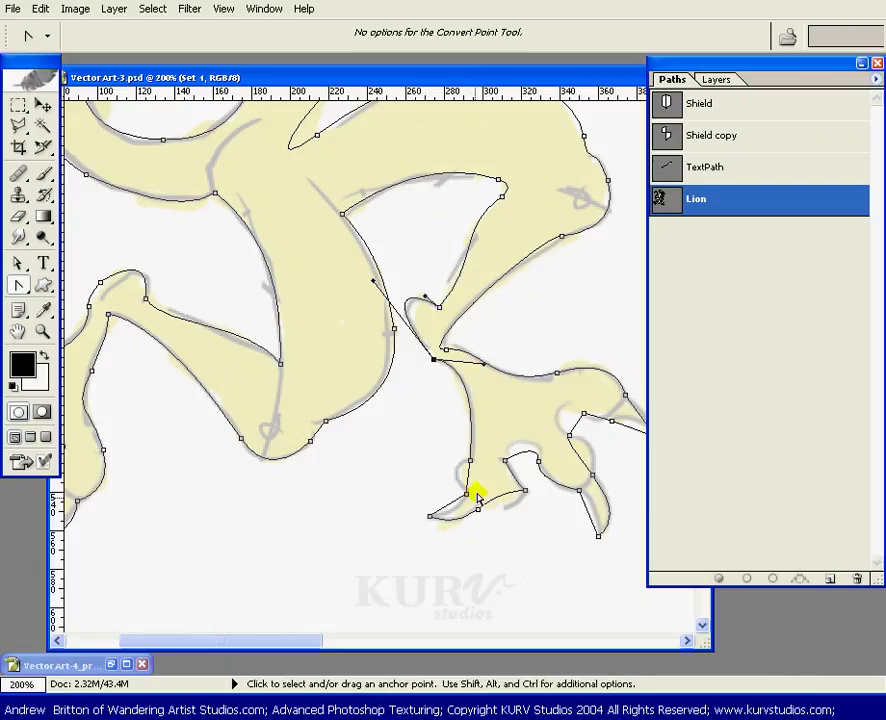
left_click(468, 460)
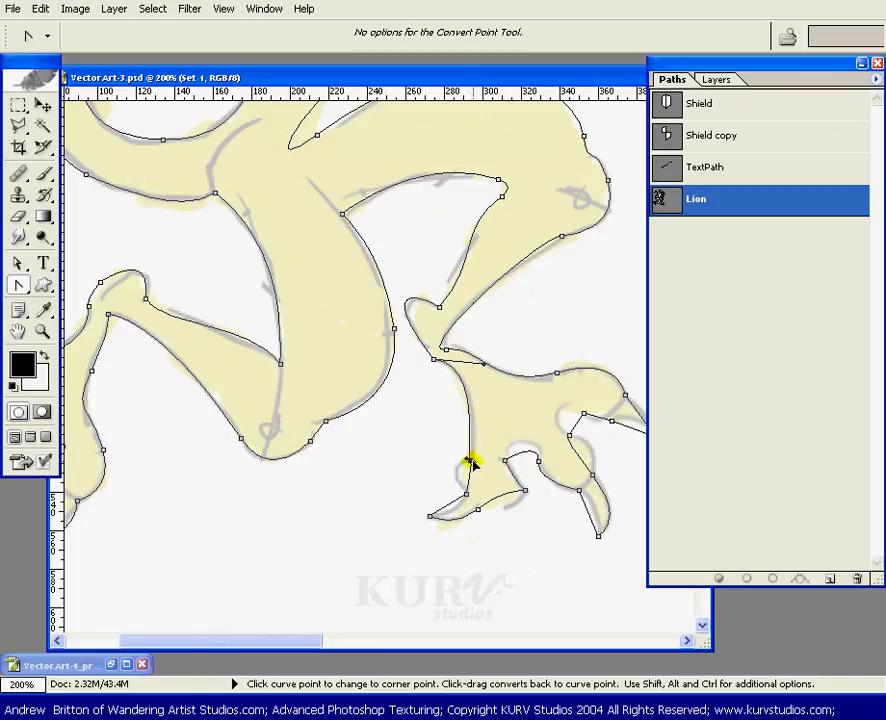
left_click_drag(466, 463, 447, 472)
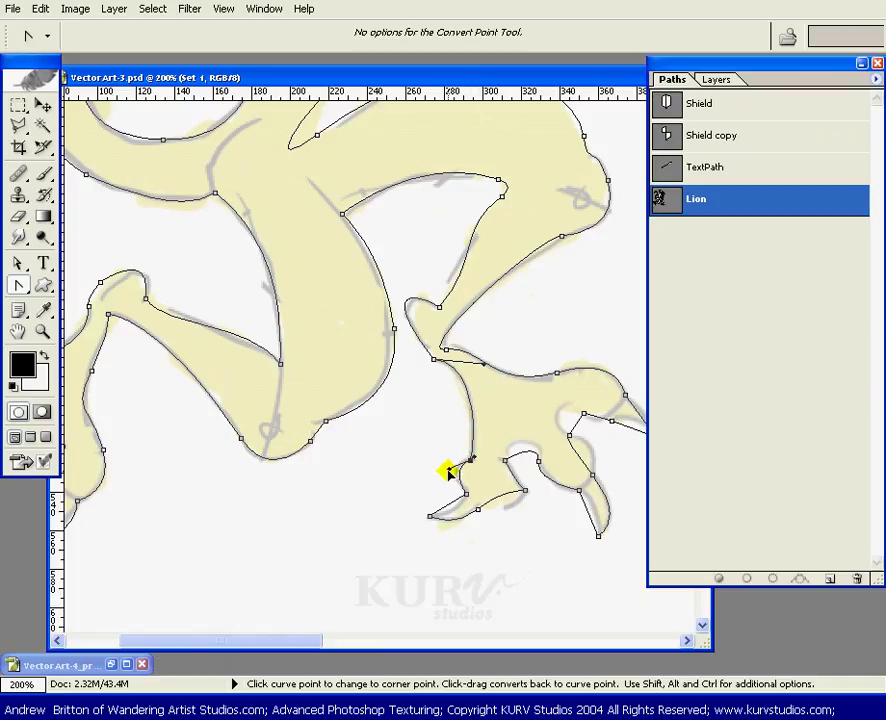
Curve the rearmost toe's claw and underside, and round the gap between the rearmost and middle toes
left_click_drag(531, 525, 529, 439)
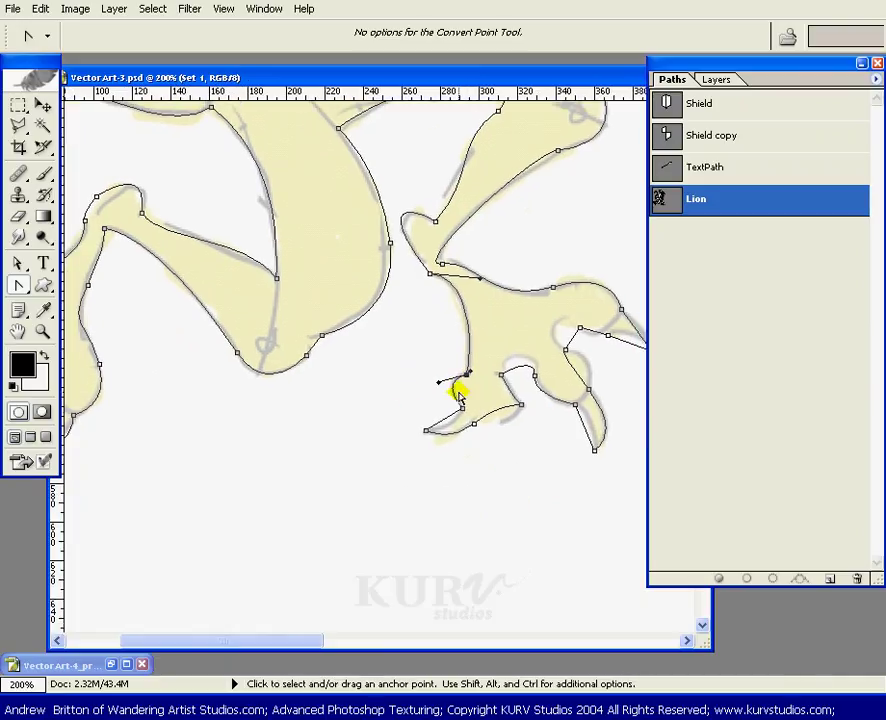
mouse_move(425, 431)
left_mouse_down()
mouse_move(391, 435)
mouse_move(426, 432)
left_mouse_up()
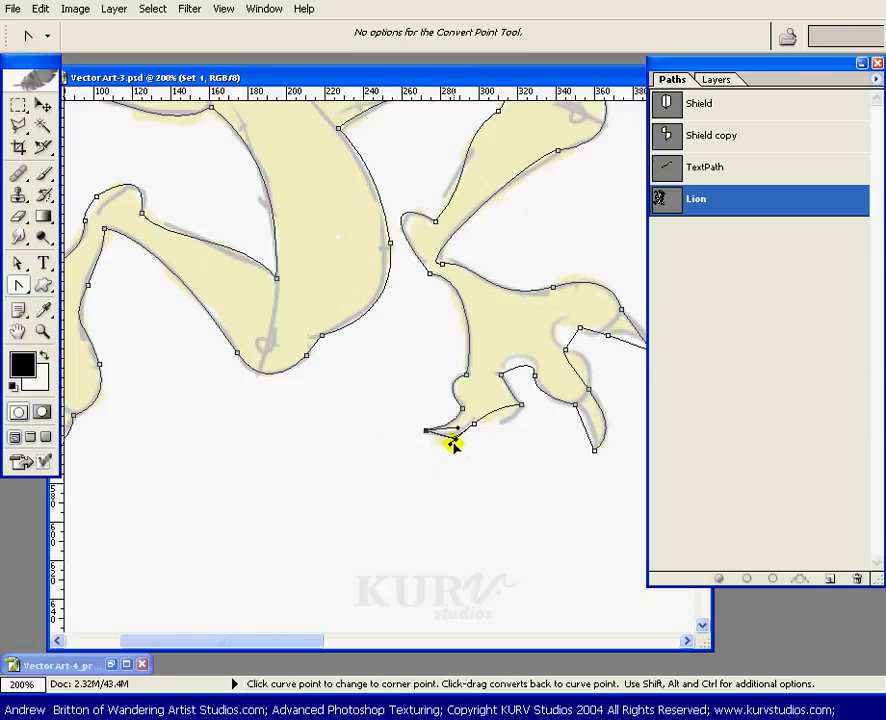
left_click_drag(521, 405, 525, 378)
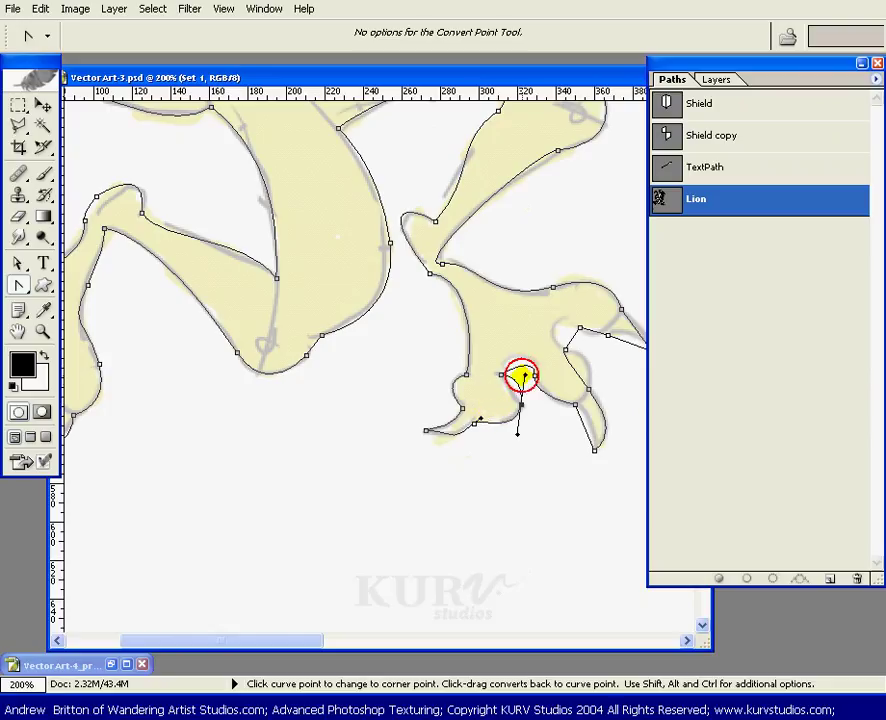
left_click_drag(524, 375, 537, 337)
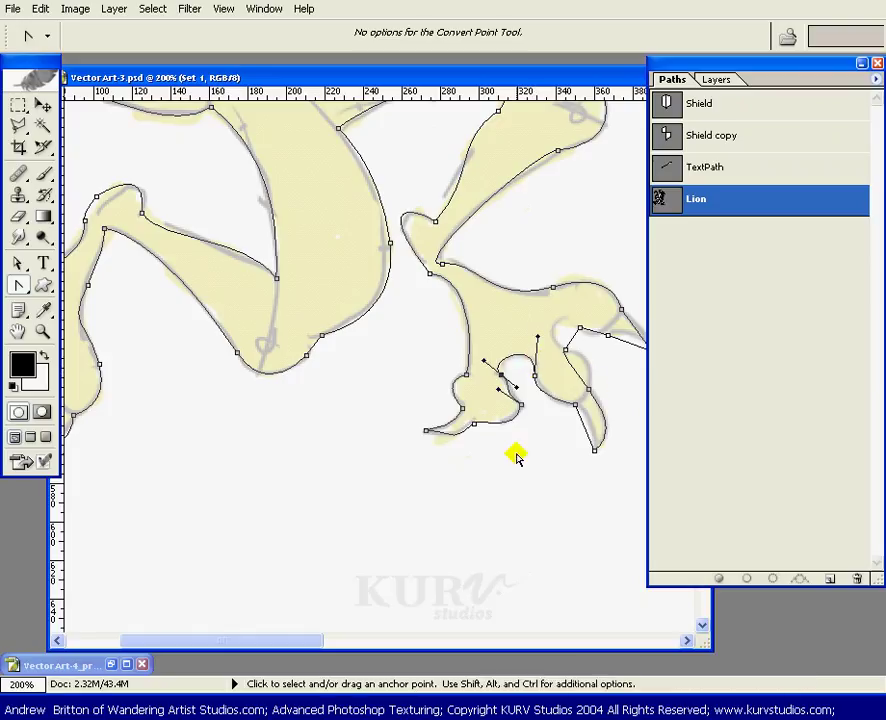
Curve the middle toe's claw and front edge, and start rounding the gap between the middle and foremost toes
left_click_drag(560, 433, 445, 490)
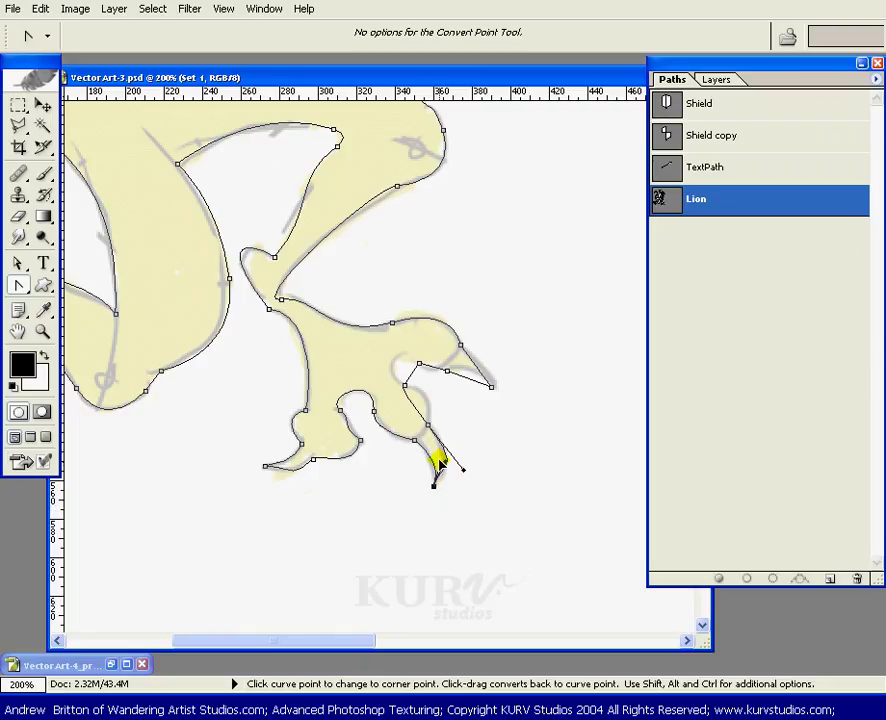
left_click(441, 441, "ctrl")
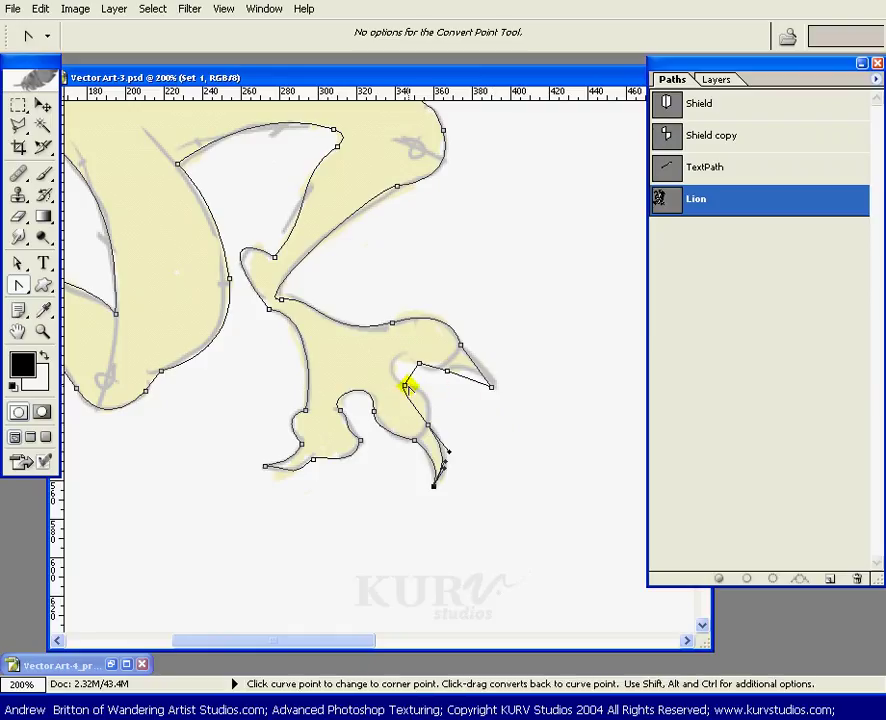
left_click(404, 386, "ctrl")
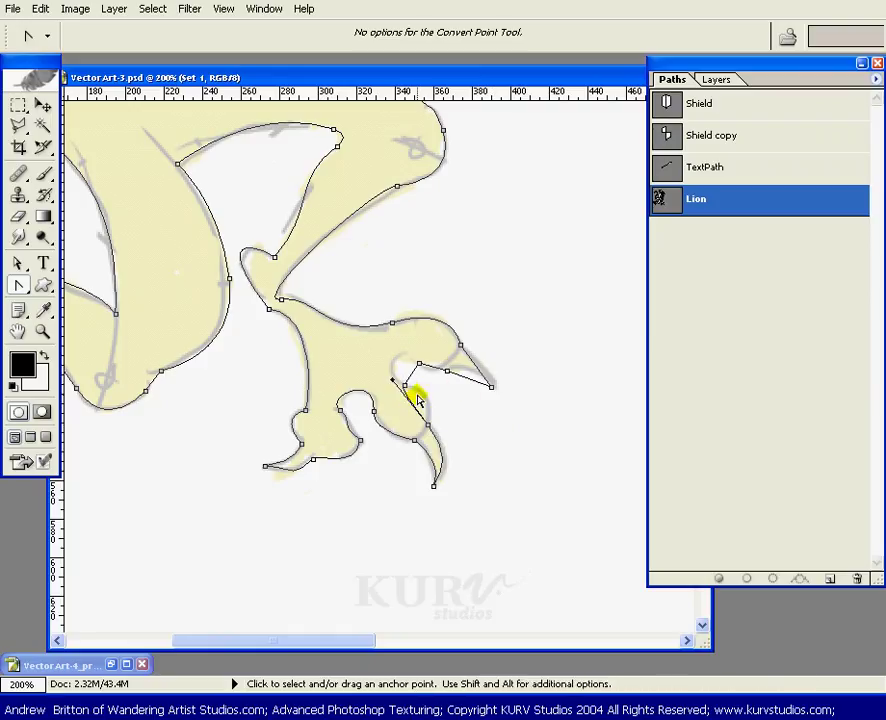
left_click_drag(404, 385, 374, 372)
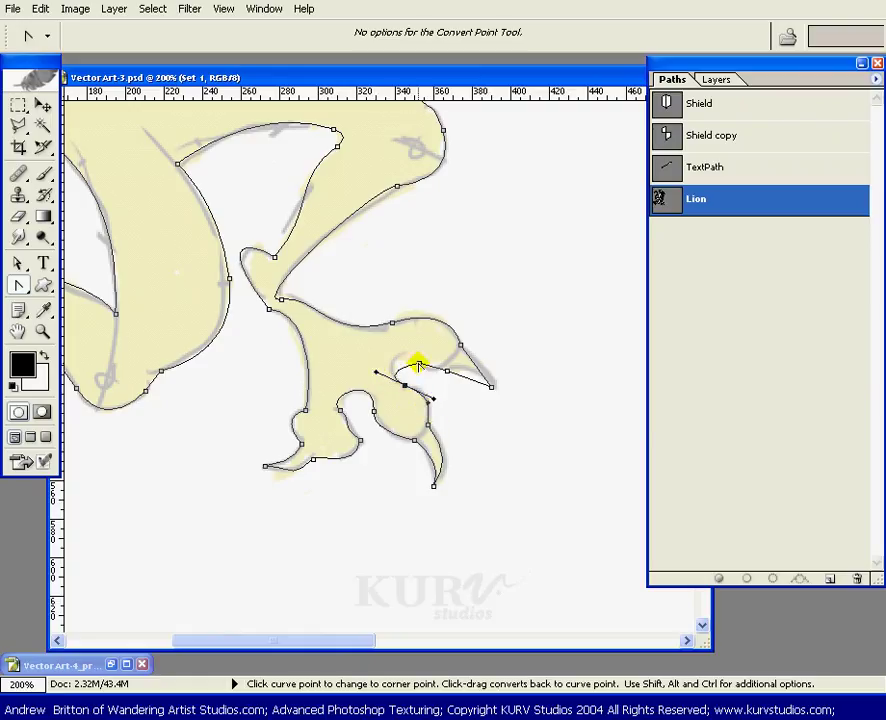
Finish the gap beneath the foremost toe and curve both edges of its claw to follow the sketch
left_click_drag(419, 364, 445, 364)
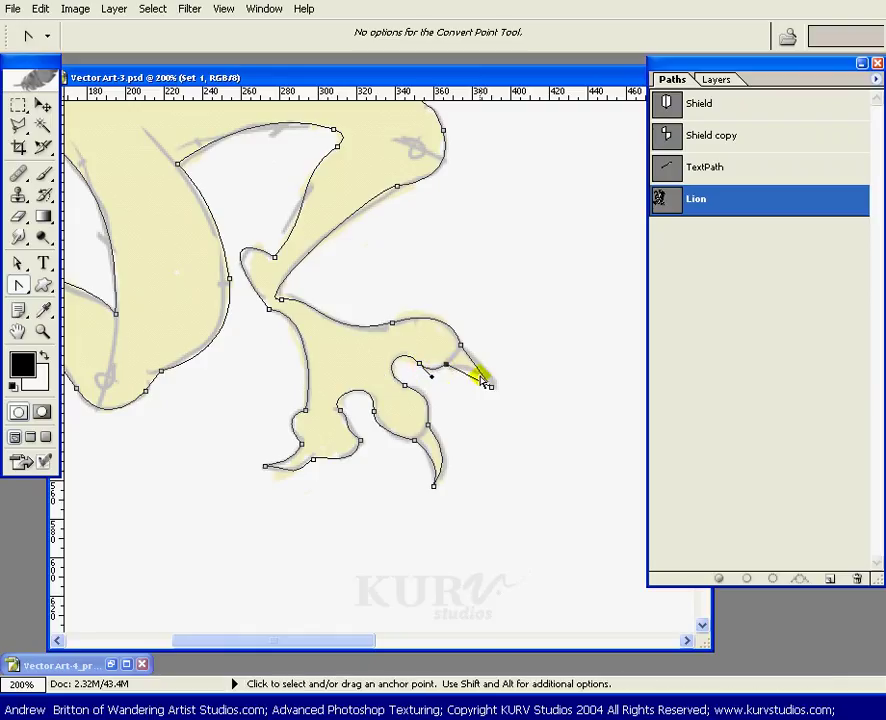
left_click_drag(489, 384, 498, 408)
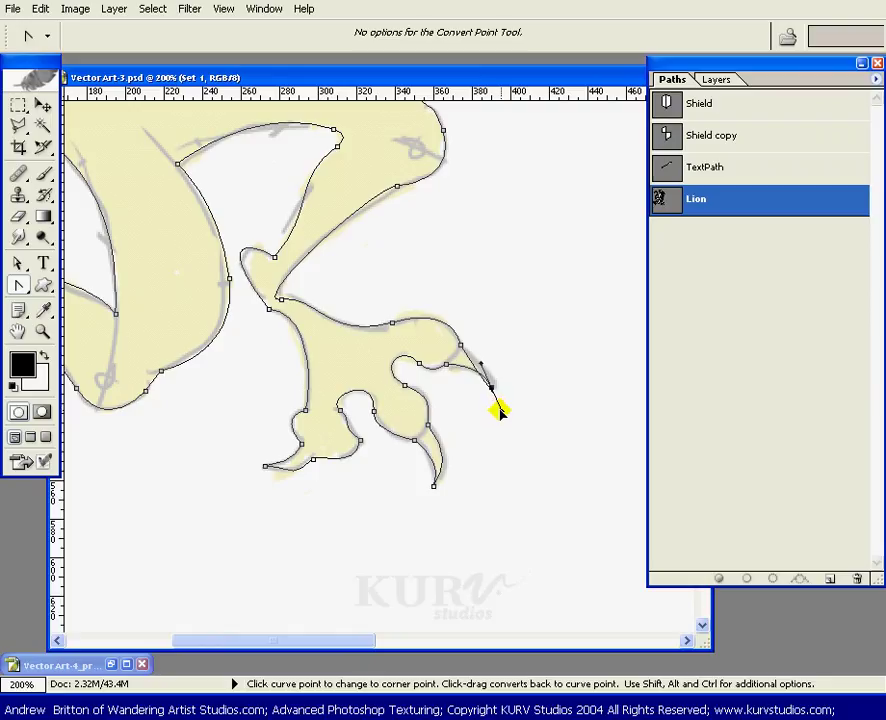
left_click_drag(467, 352, 485, 358)
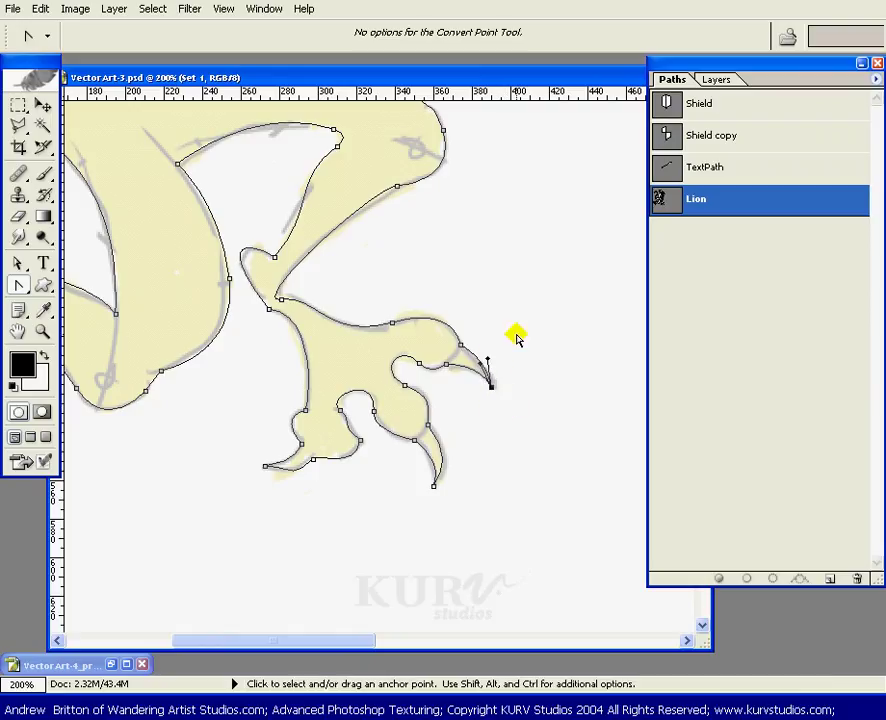
Tighten the curve at the crease where the top of the front thigh meets the belly
left_click_drag(451, 318, 515, 447)
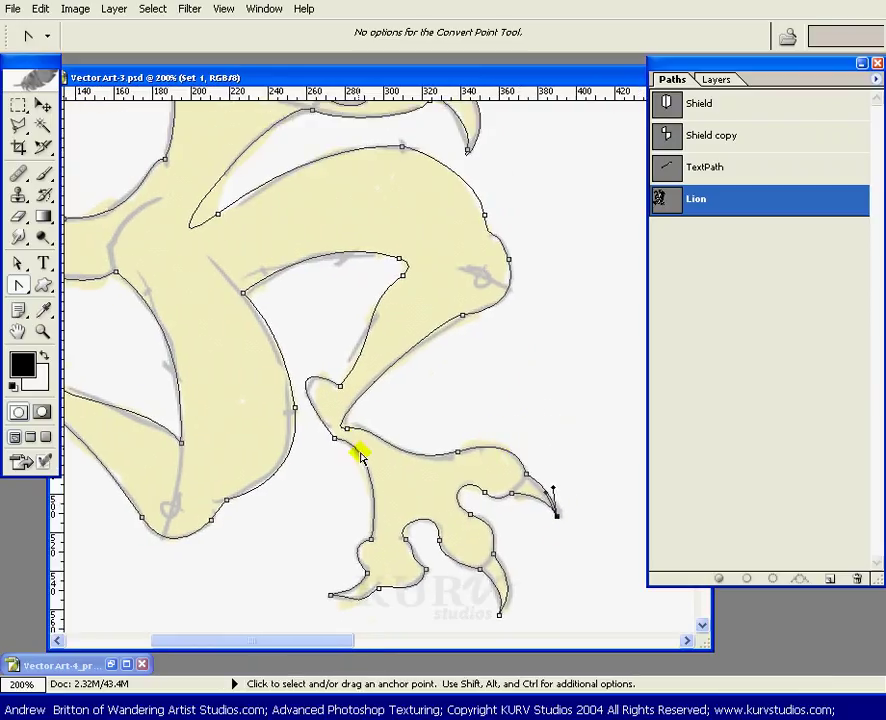
left_click_drag(395, 298, 440, 457)
mouse_move(266, 379)
left_mouse_down()
mouse_move(216, 420)
mouse_move(253, 380)
mouse_move(241, 388)
mouse_move(268, 380)
left_mouse_up()
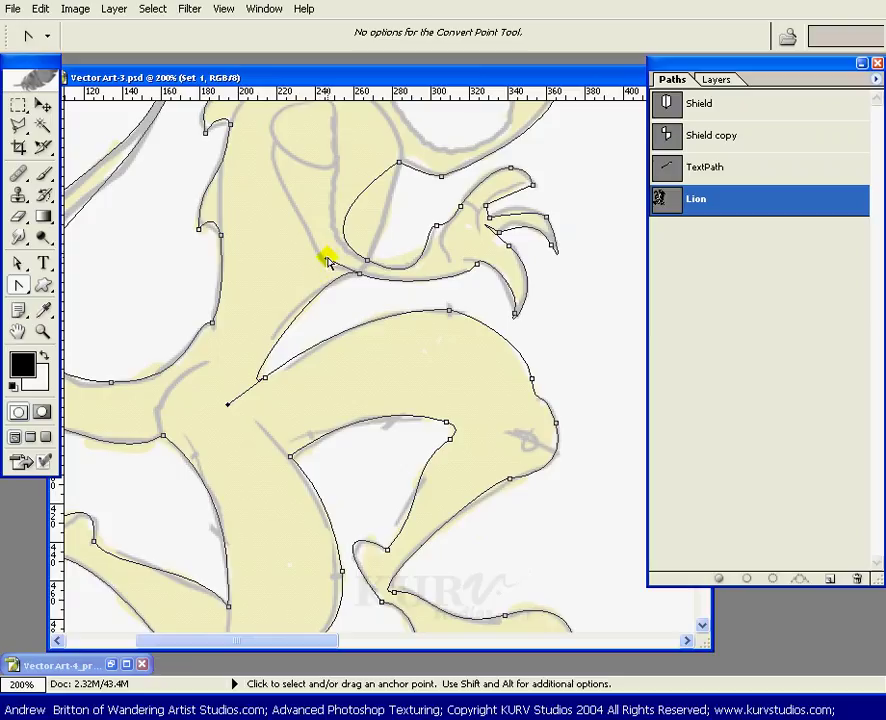
Round the gap between the lower hand's bottom and middle fingers and curve both edges of the middle claw
left_click_drag(456, 276, 457, 332)
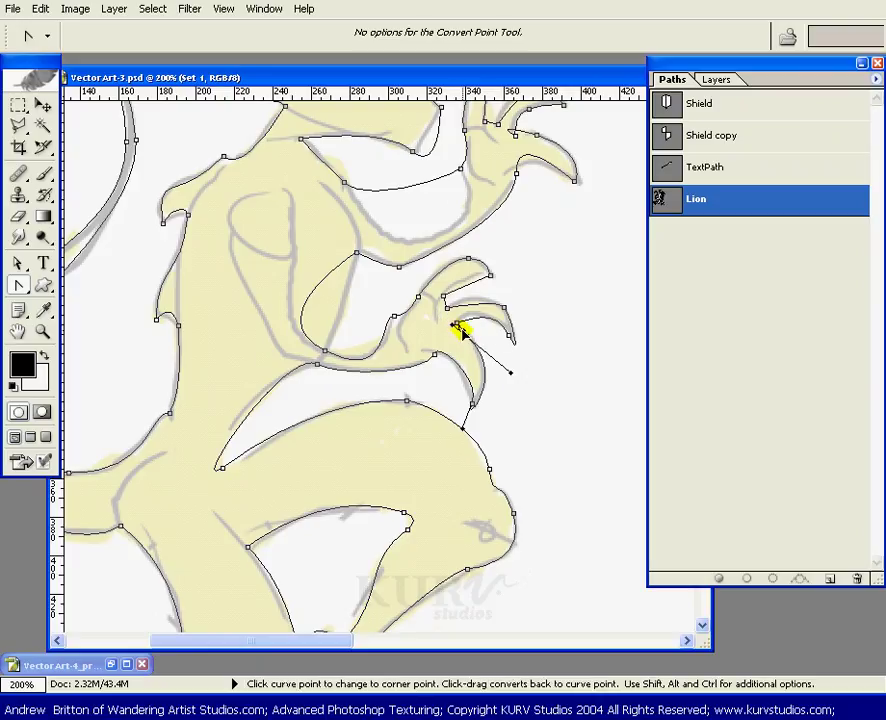
left_click(456, 328)
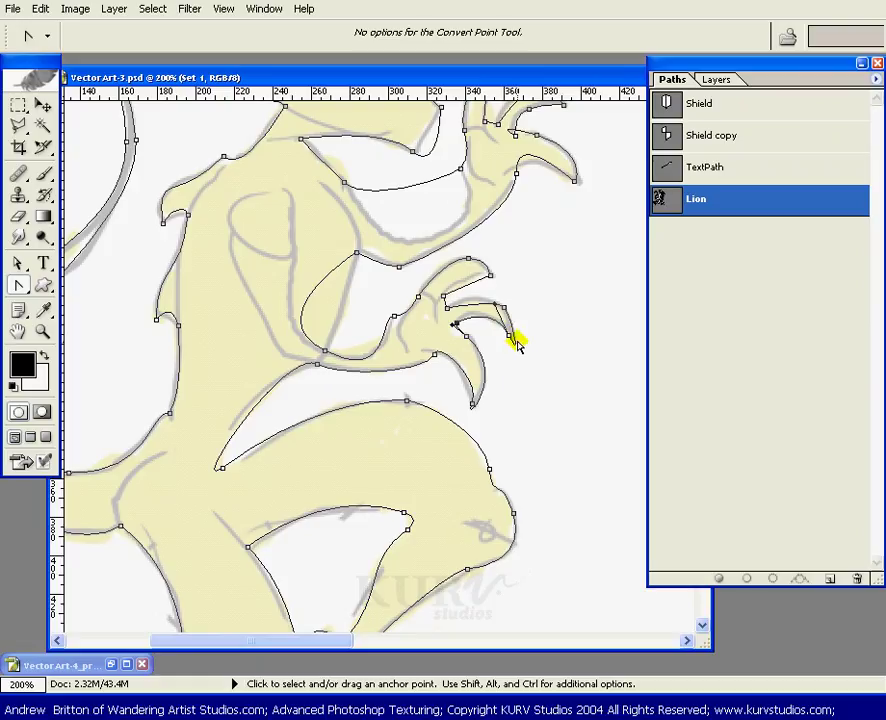
left_click(516, 337)
left_click_drag(512, 336, 481, 292)
left_click(504, 307)
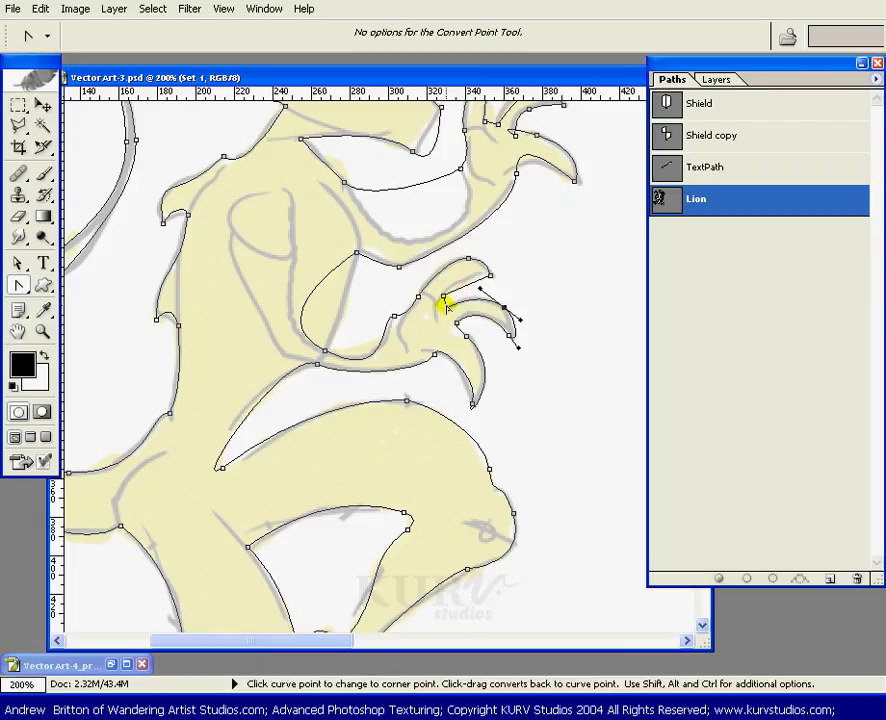
Round the gap between the lower hand's middle and upper fingers and curve the underside of the upper finger
left_click(443, 297)
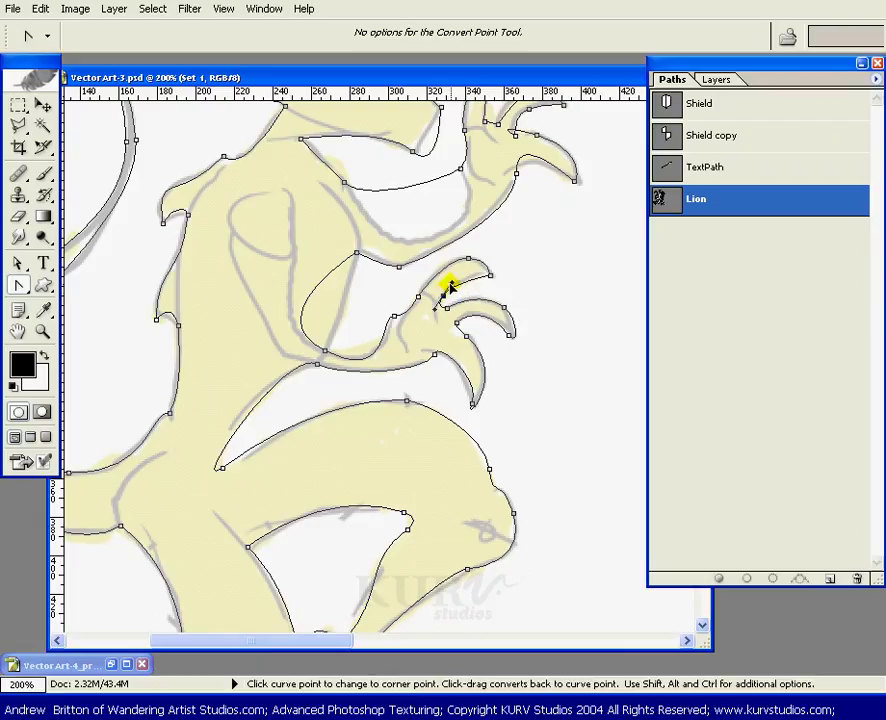
mouse_move(449, 287)
left_mouse_down()
mouse_move(467, 260)
mouse_move(460, 268)
left_mouse_up()
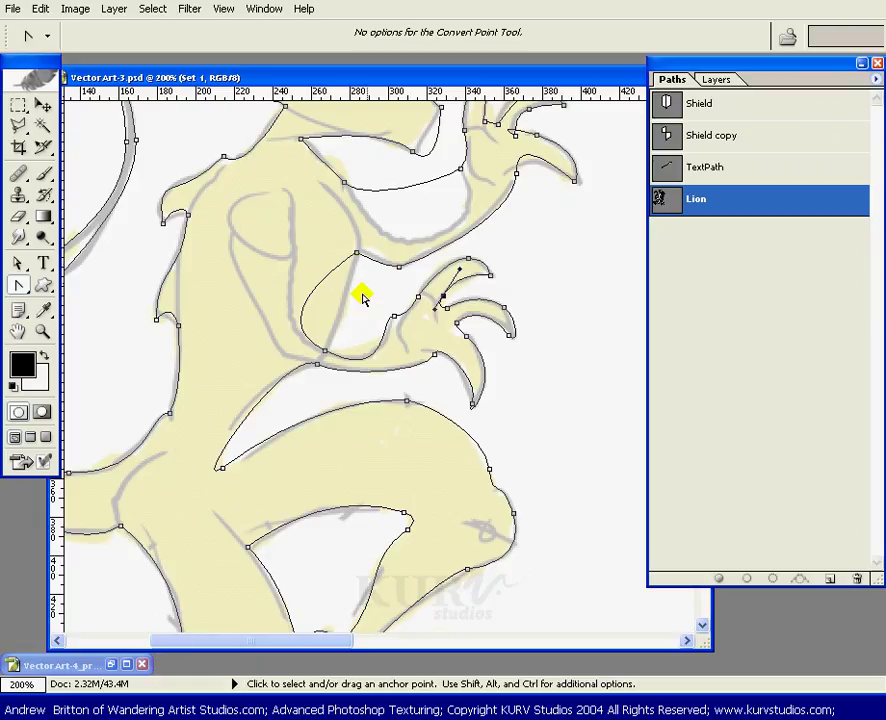
Reshape the chest edge between the upper and lower arms so it follows the sketched torso line
left_click_drag(356, 253, 295, 335)
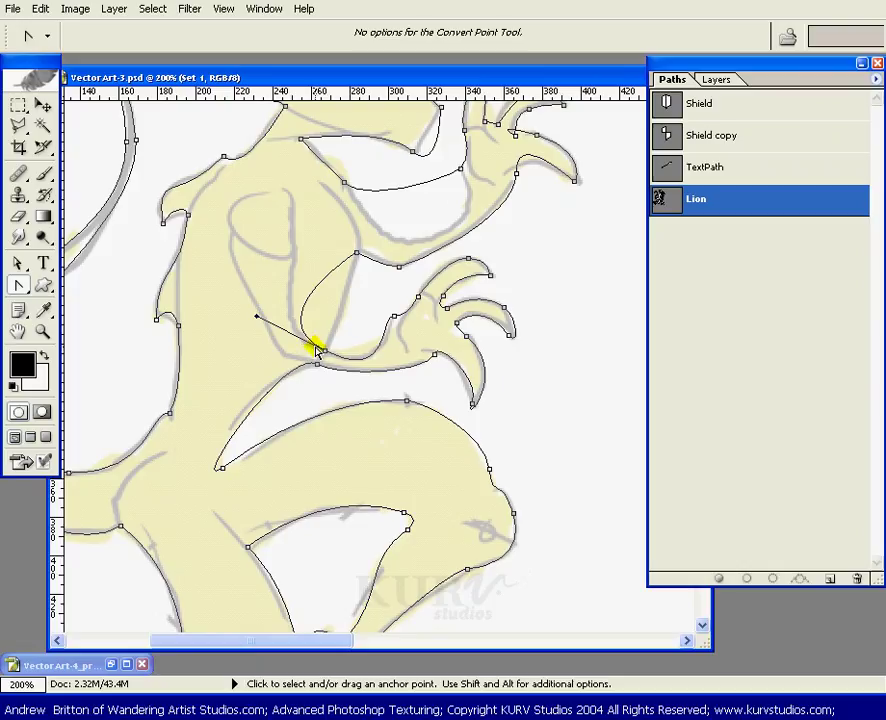
left_click_drag(316, 348, 317, 347)
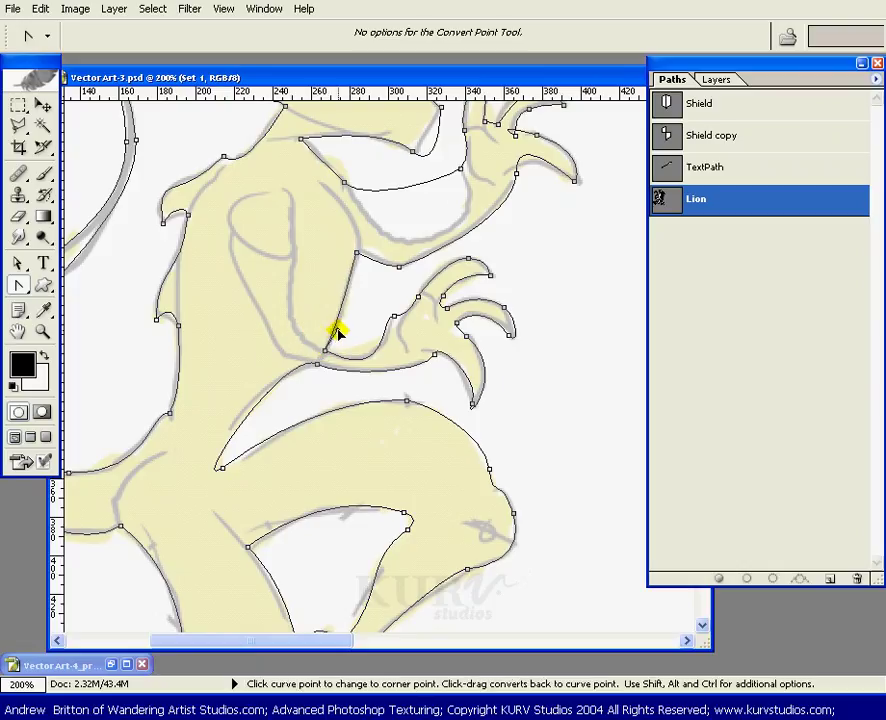
Curve both edges of the upper hand's lowest claw to follow the sketch from the wrist to the claw tip
left_click_drag(476, 308, 490, 435)
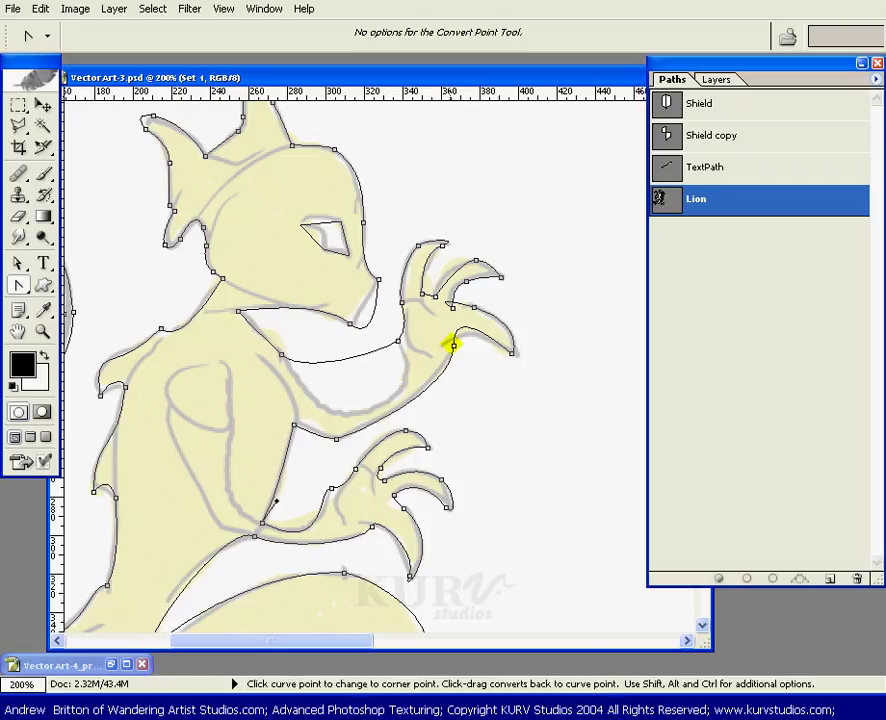
left_click(453, 345, "ctrl")
left_click_drag(454, 332, 454, 343)
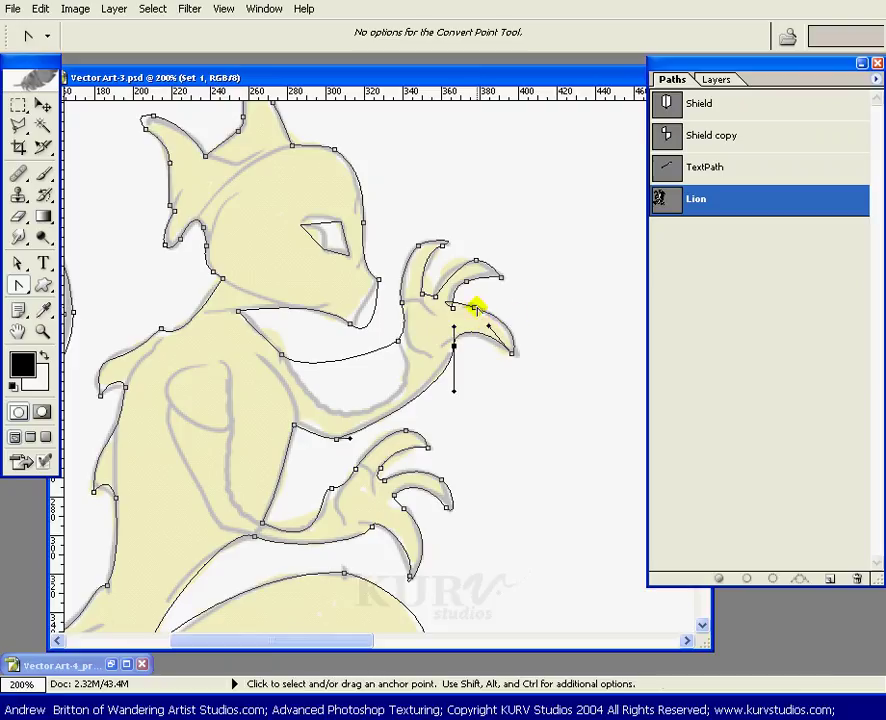
left_click(474, 308, "ctrl")
left_click_drag(424, 294, 518, 325)
key("ctrl+z")
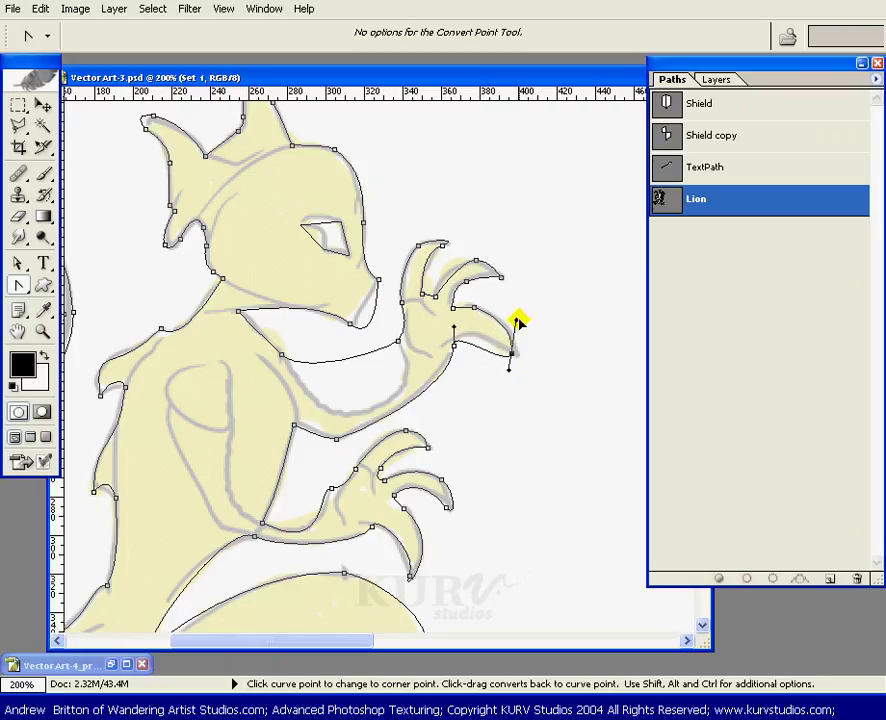
left_click_drag(509, 369, 505, 348)
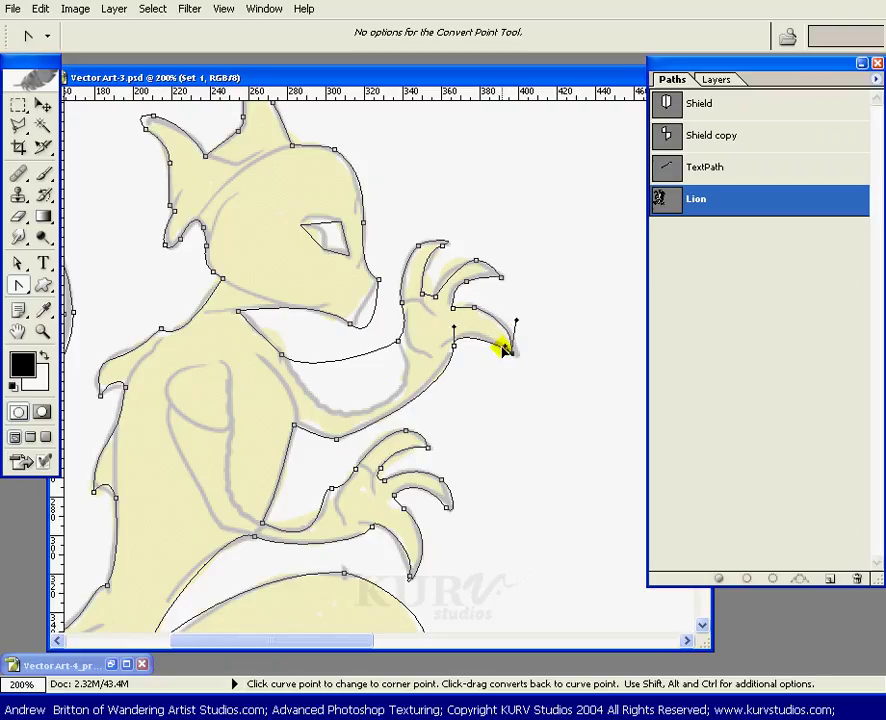
Round the gap between the upper hand's bottom and middle fingers and reshape the top edge of the middle claw
left_click(453, 303)
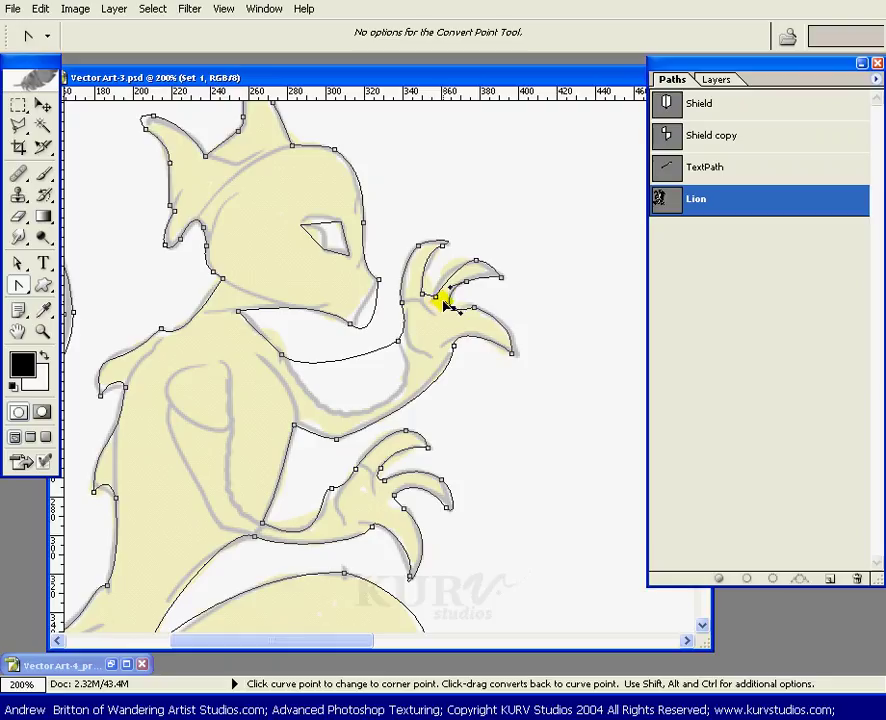
left_click(499, 276)
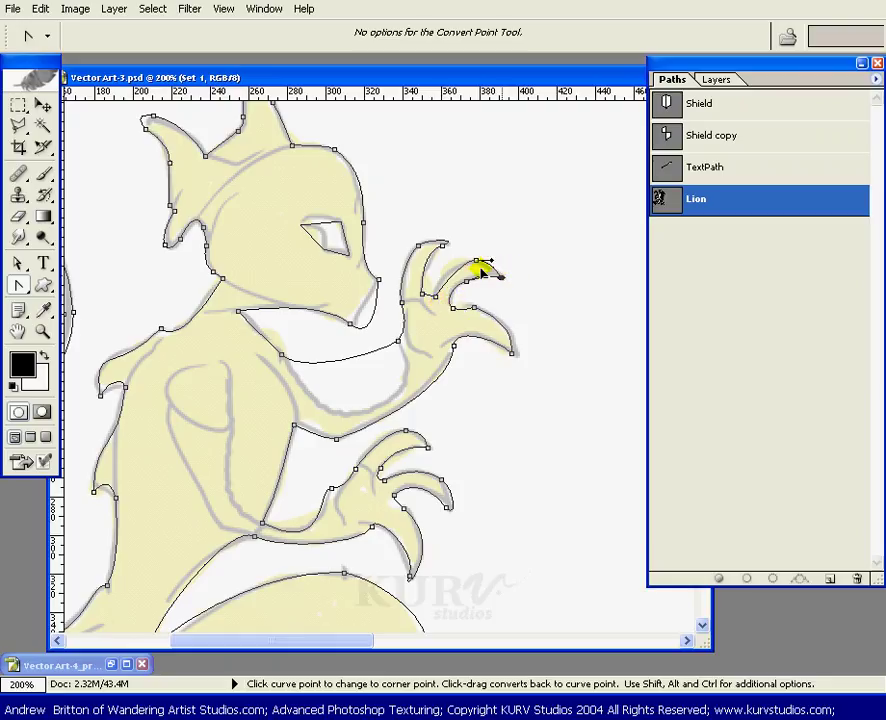
mouse_move(481, 266)
left_mouse_down()
mouse_move(474, 256)
mouse_move(452, 260)
mouse_move(466, 262)
left_mouse_up()
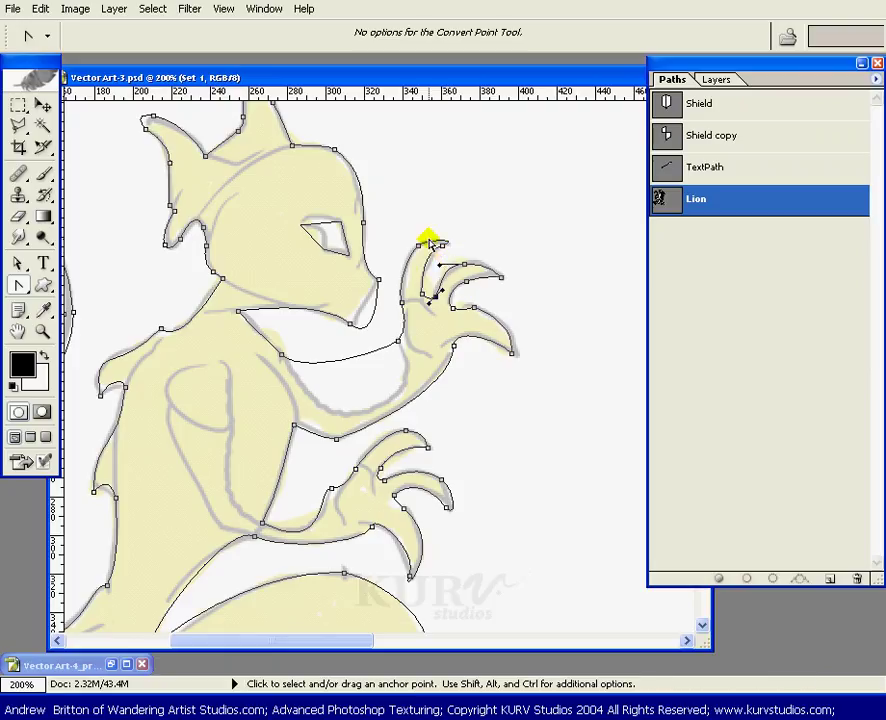
Curve the inner edge of the raised arm from the shoulder to the wrist, repositioning the shoulder anchor to match the sketch
left_click_drag(419, 346, 456, 283)
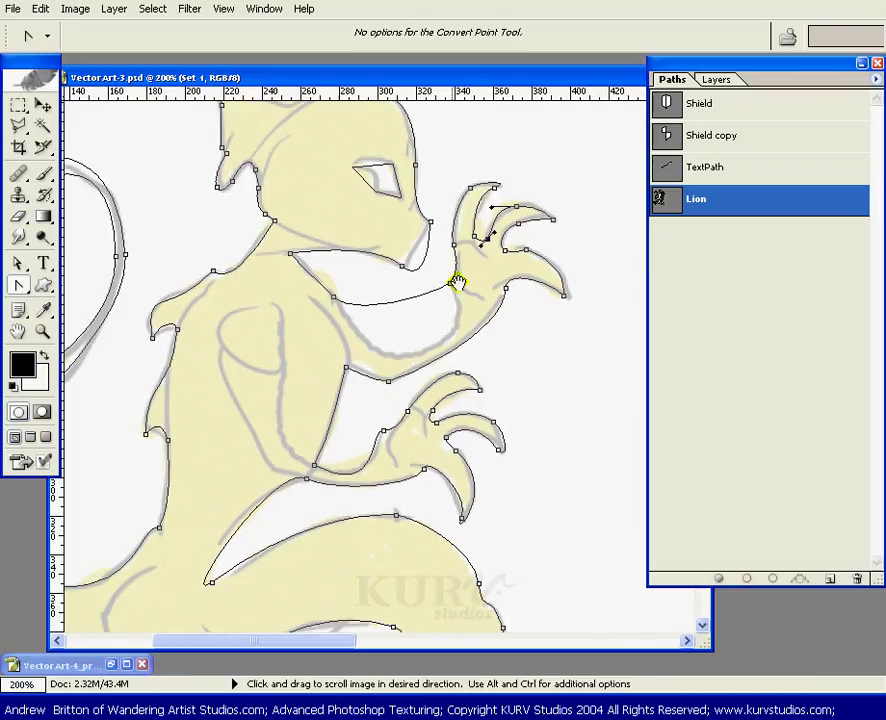
left_click_drag(358, 316, 305, 256)
left_click(337, 303, "ctrl")
left_click_drag(340, 293, 334, 297)
left_click_drag(449, 287, 482, 381)
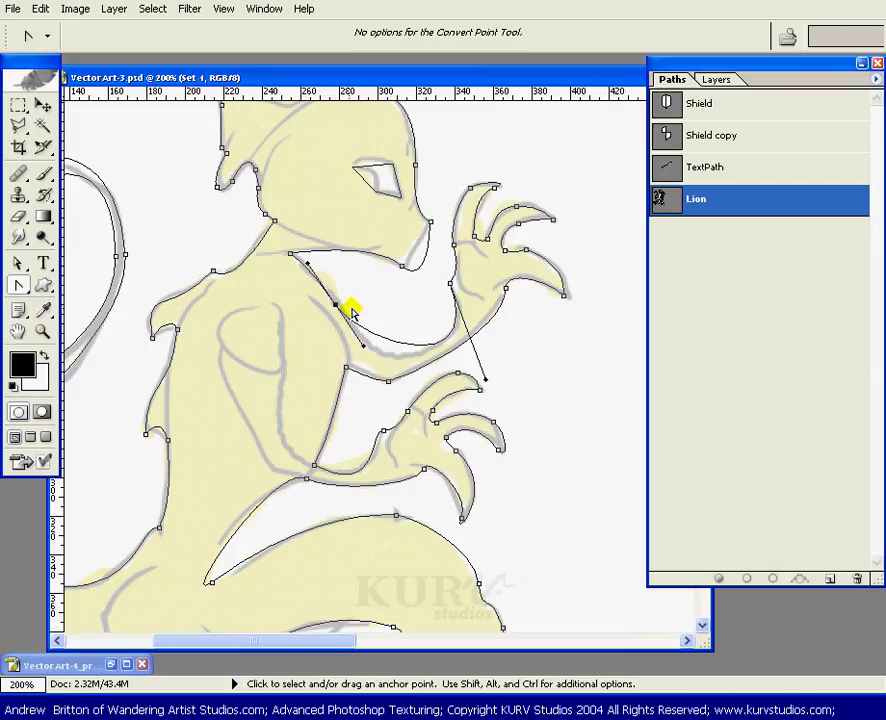
mouse_move(336, 303)
left_mouse_down()
mouse_move(328, 312)
mouse_move(322, 239)
mouse_move(330, 237)
mouse_move(320, 237)
mouse_move(340, 307)
mouse_move(348, 289)
mouse_move(341, 236)
mouse_move(340, 303)
mouse_move(340, 287)
mouse_move(340, 295)
left_mouse_up()
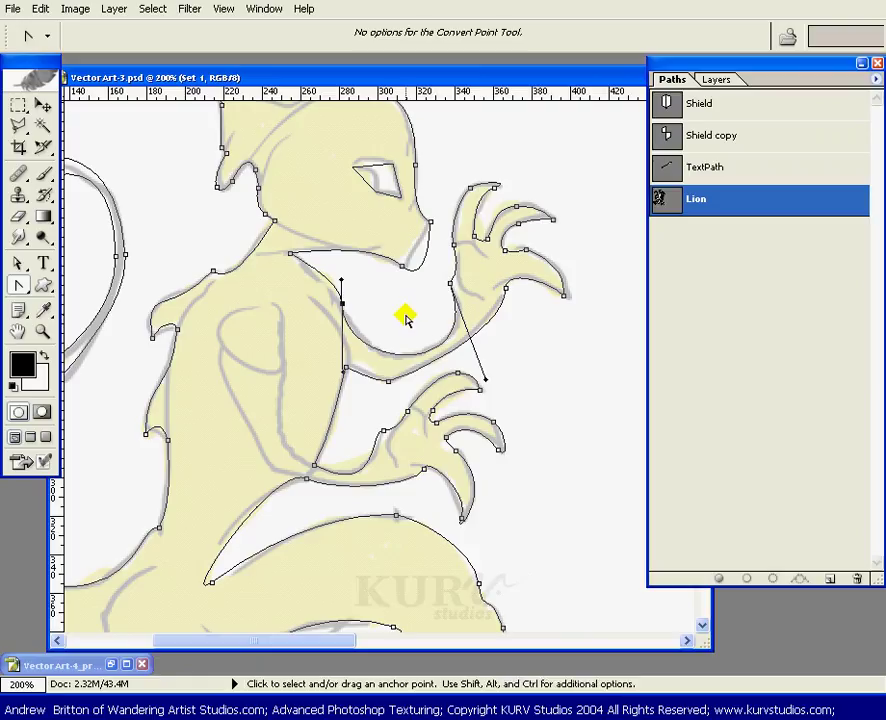
Sharpen the chin corner to fit the muzzle and curve the eye outline's edges to follow the sketch
left_click_drag(460, 310, 413, 439)
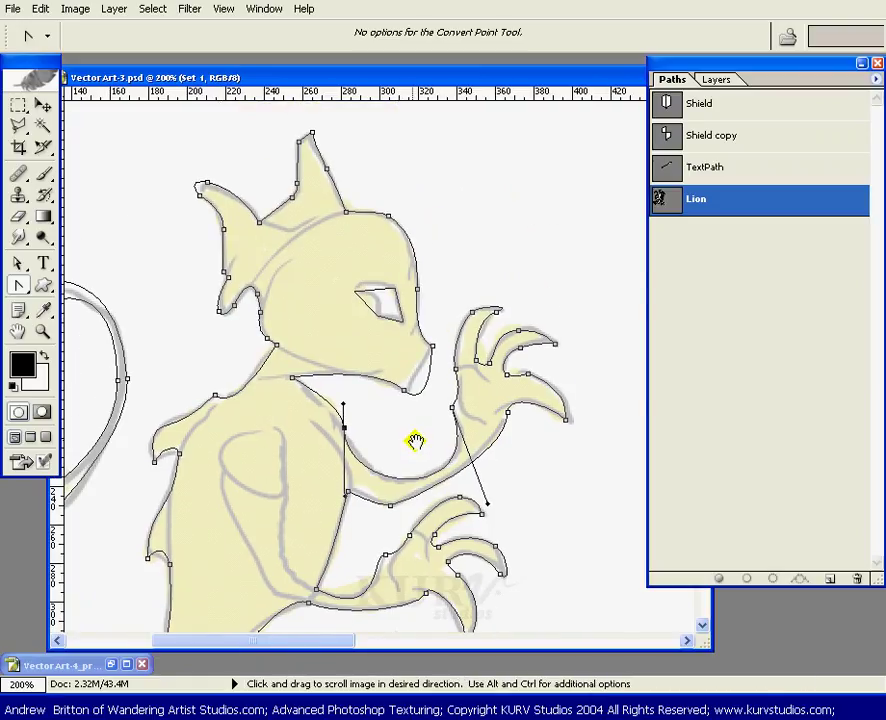
left_click(402, 391)
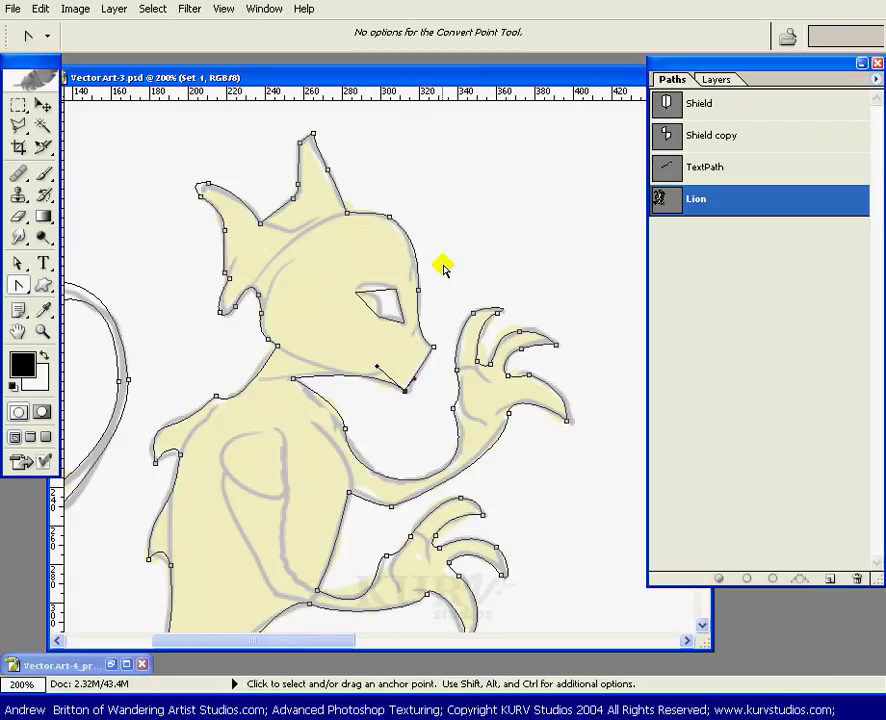
left_click_drag(356, 247, 350, 388)
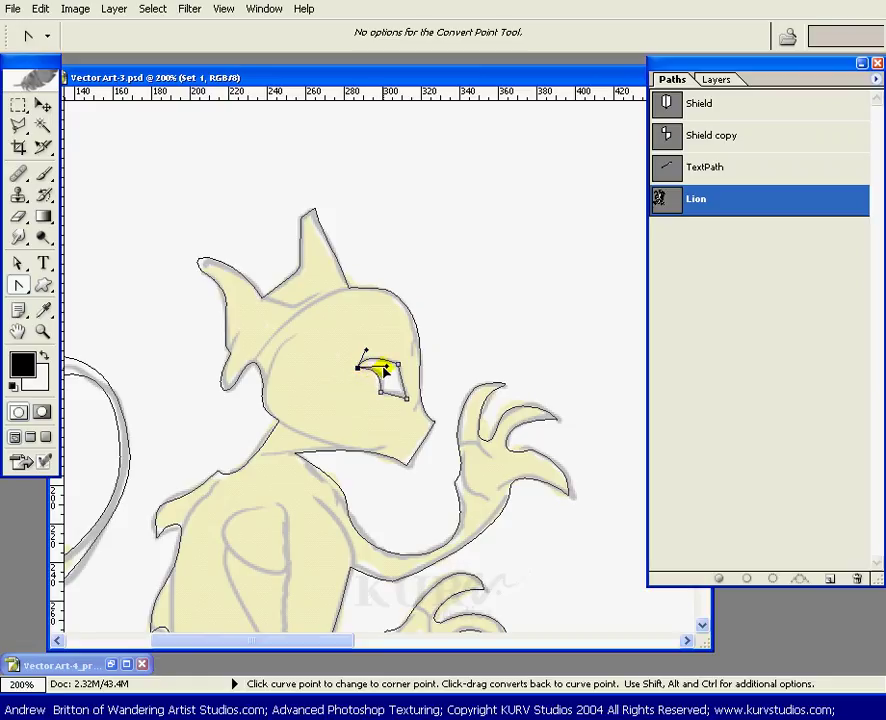
left_click(406, 399)
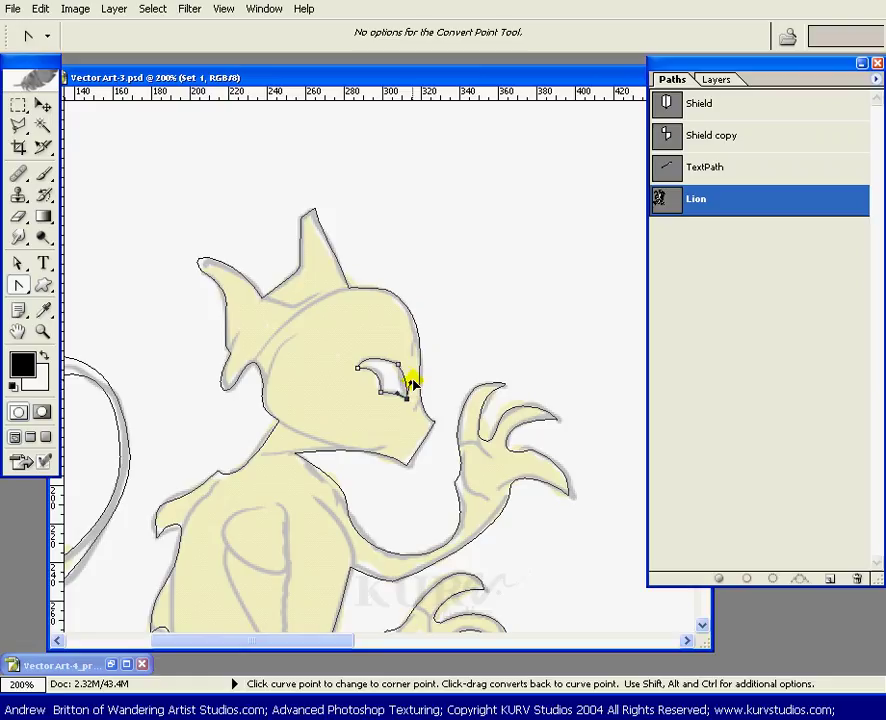
Adjust the tip of the tall ear on top of the head so its edge fits the sketch
key("space")
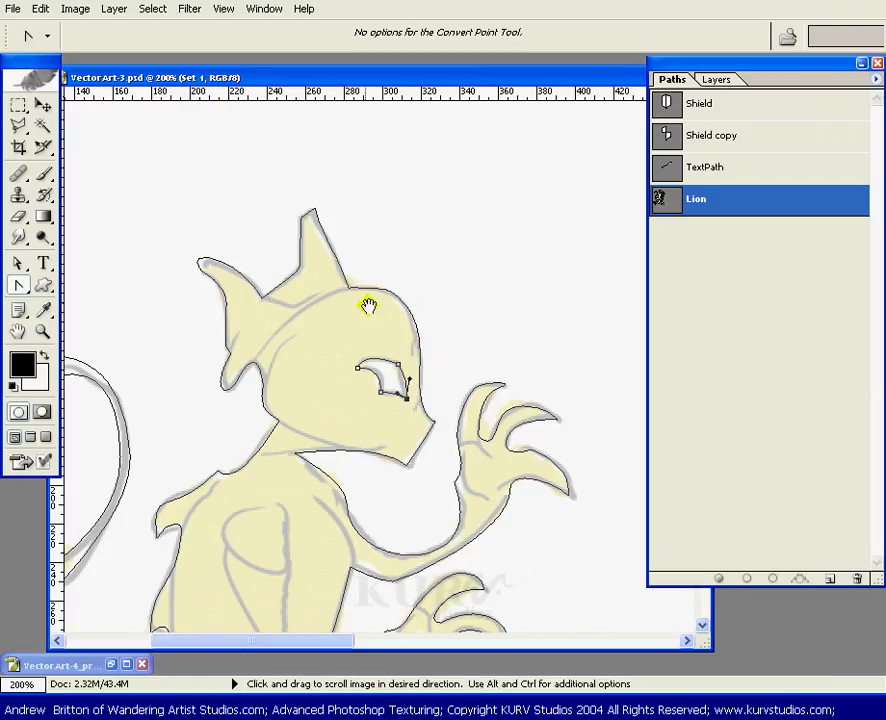
left_click_drag(366, 305, 419, 347)
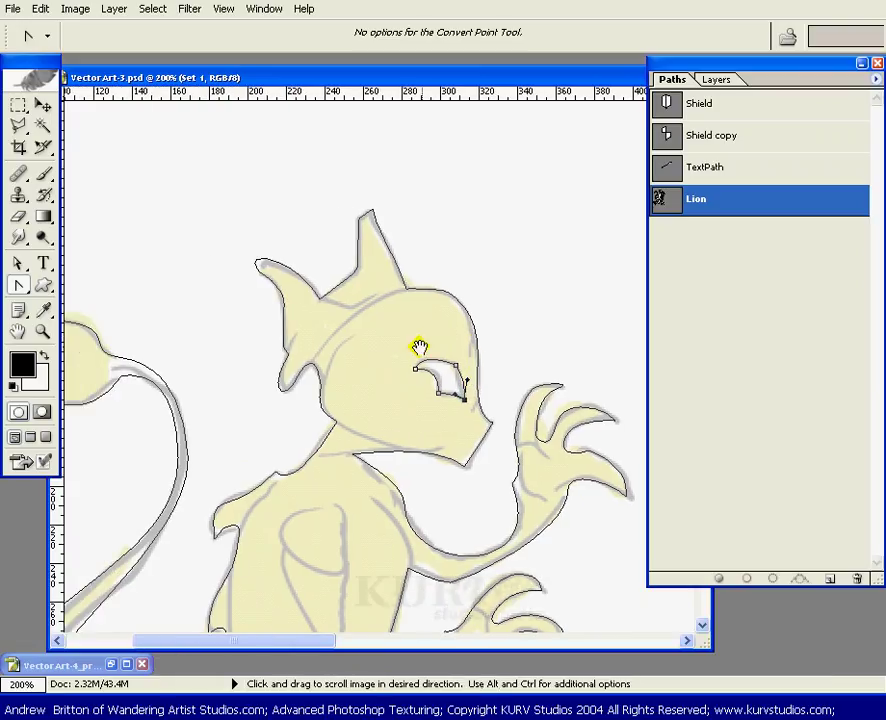
left_click(372, 212)
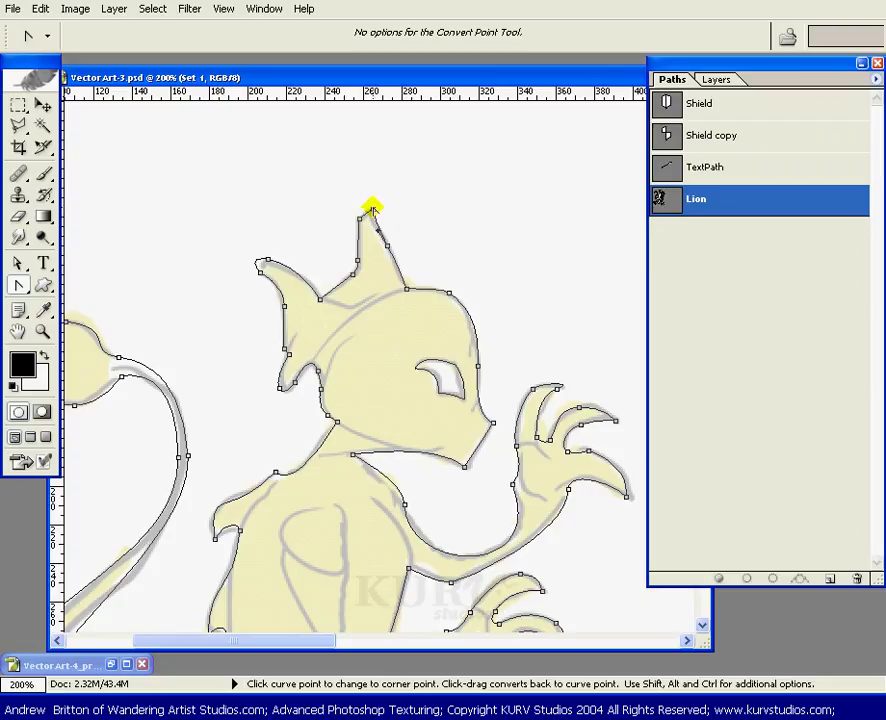
key("ctrl")
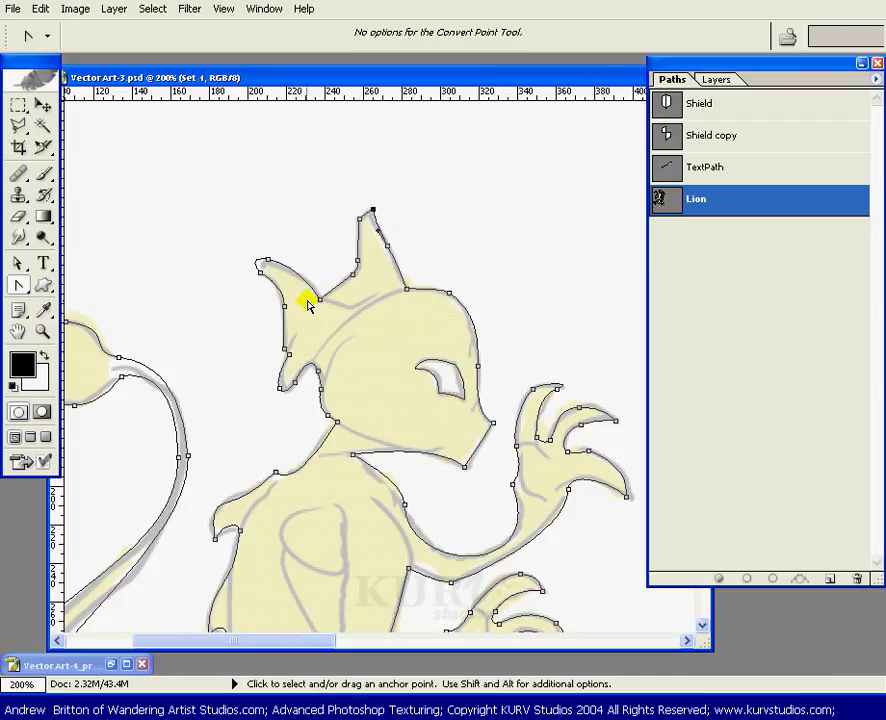
Hide the Set 1 sketch group while keeping the whole Lion path outline displayed
key("ctrl+minus")
key("ctrl+minus")
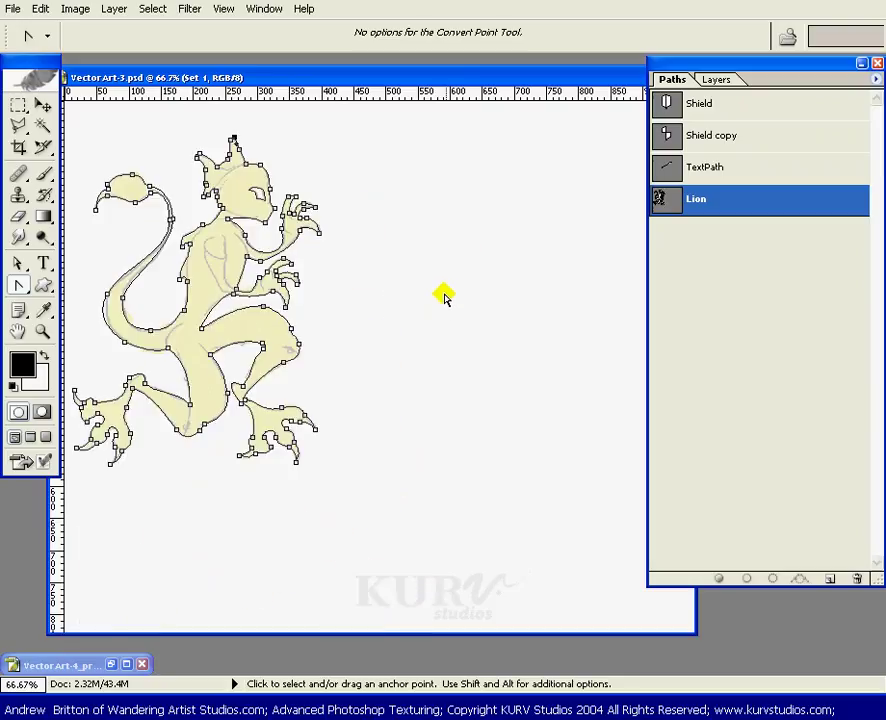
left_click(722, 300)
left_click(734, 207)
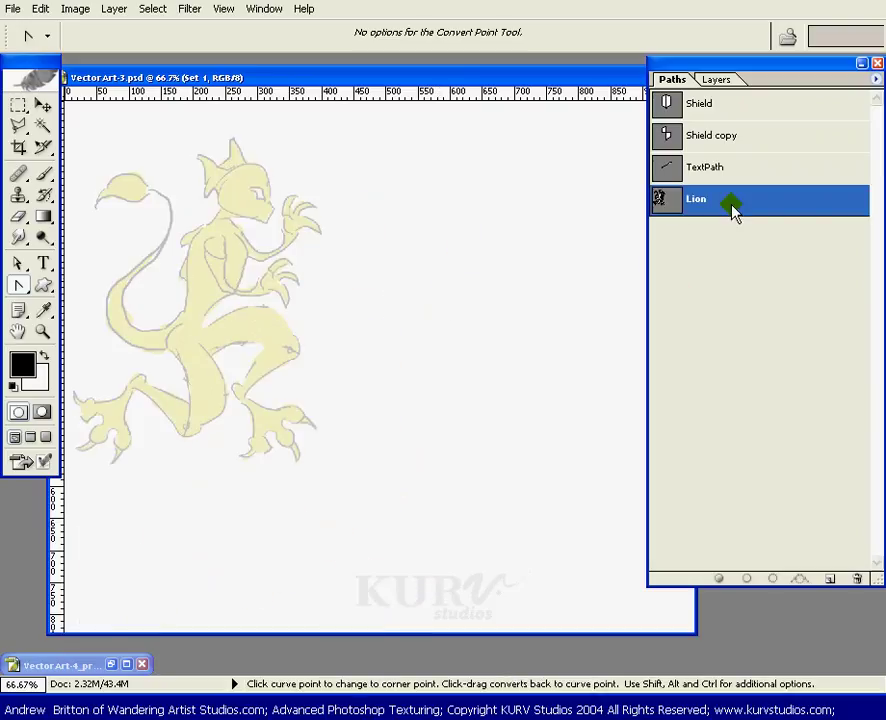
left_click(716, 80)
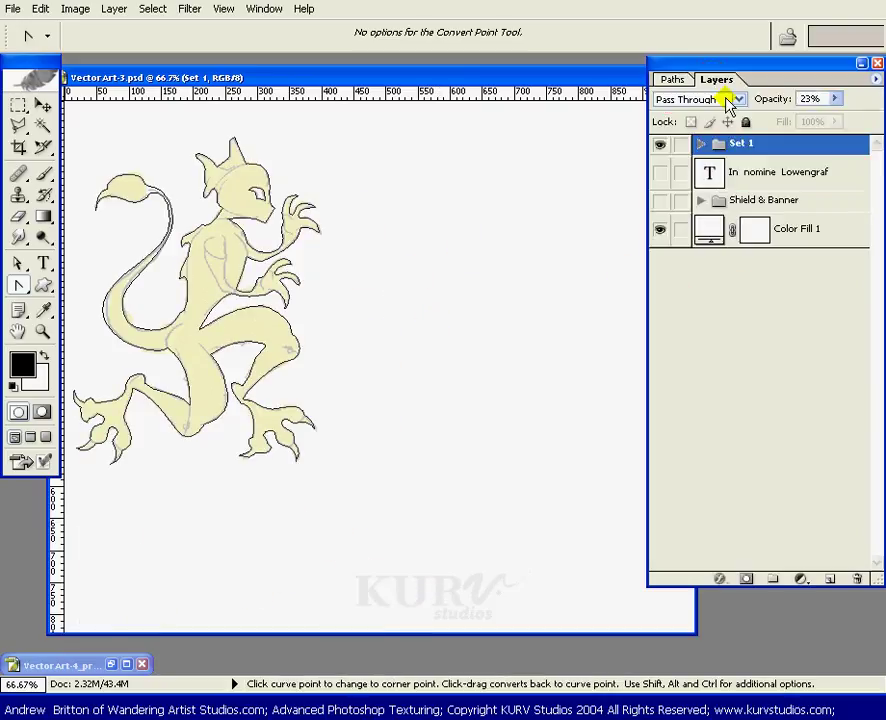
left_click(660, 145)
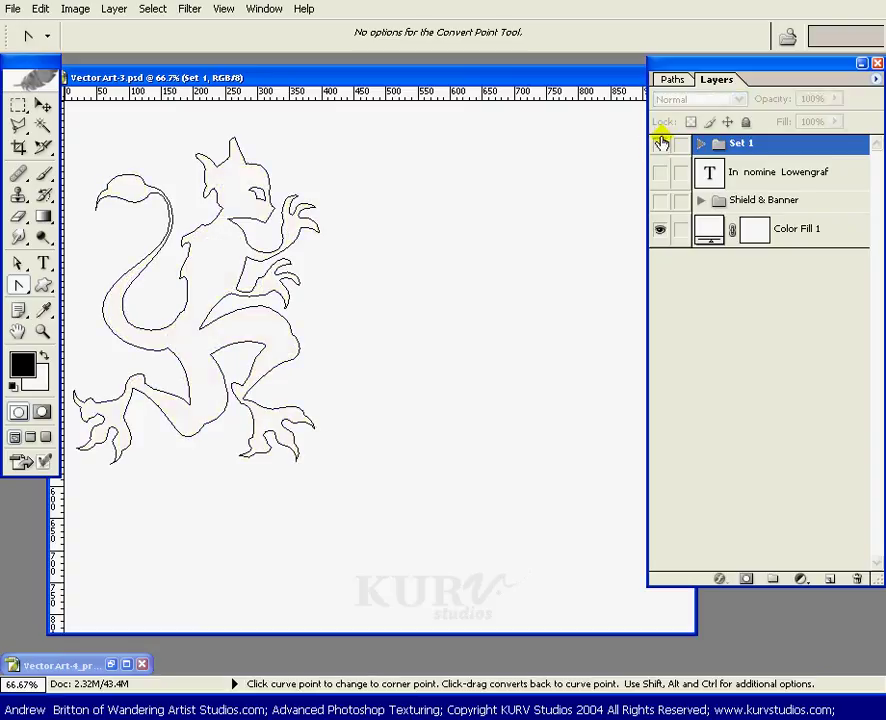
Make the Lion path active and return to the layer list
left_click(672, 80)
left_click(751, 199)
left_click(719, 81)
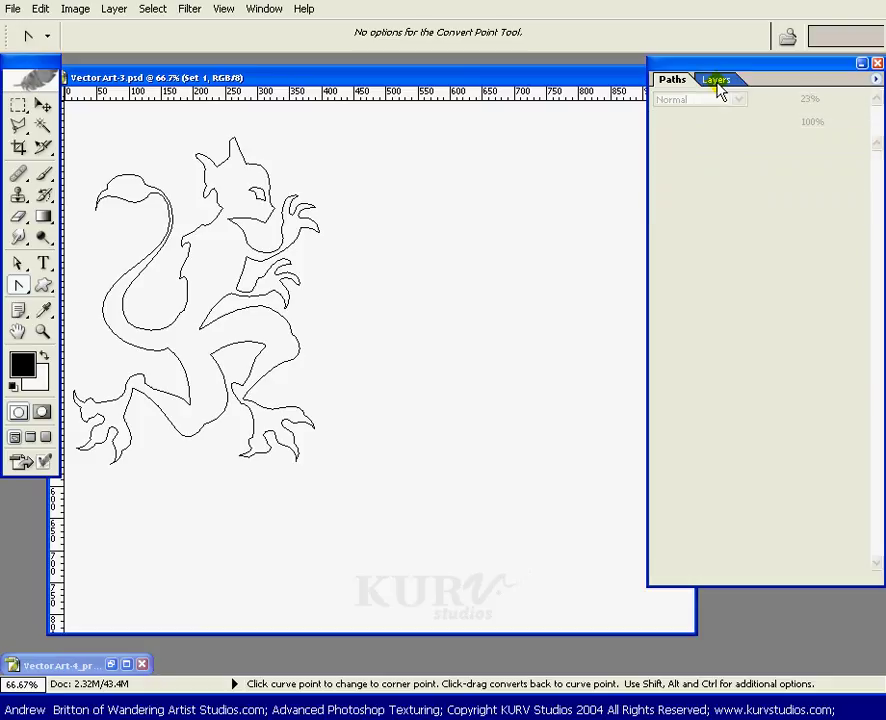